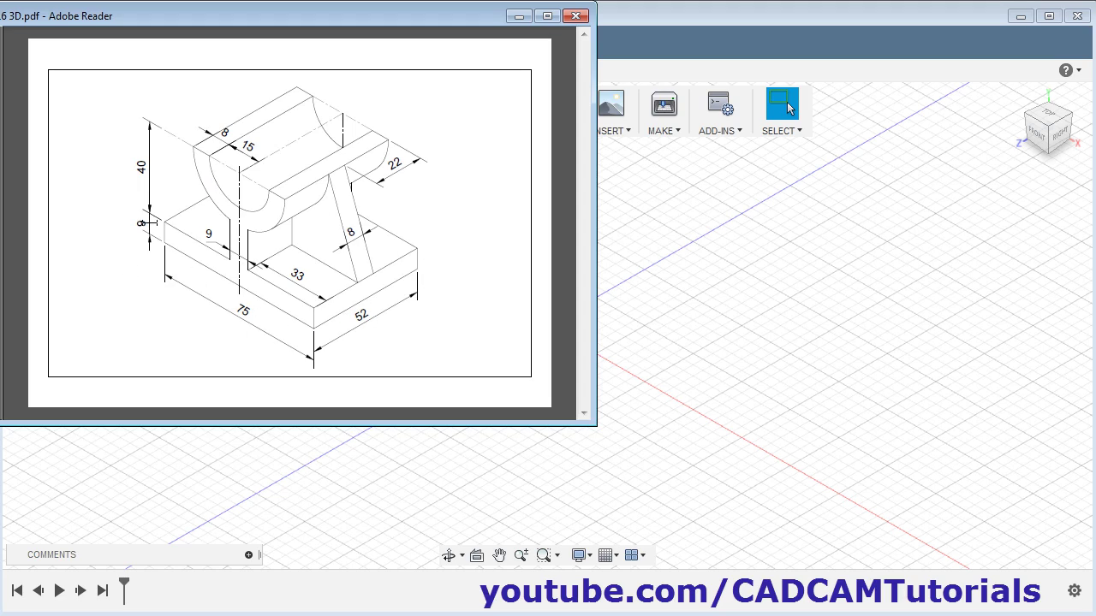
# - Bring the empty Fusion 360 design to the front after reviewing the bracket drawing
pyautogui.click(753, 356)
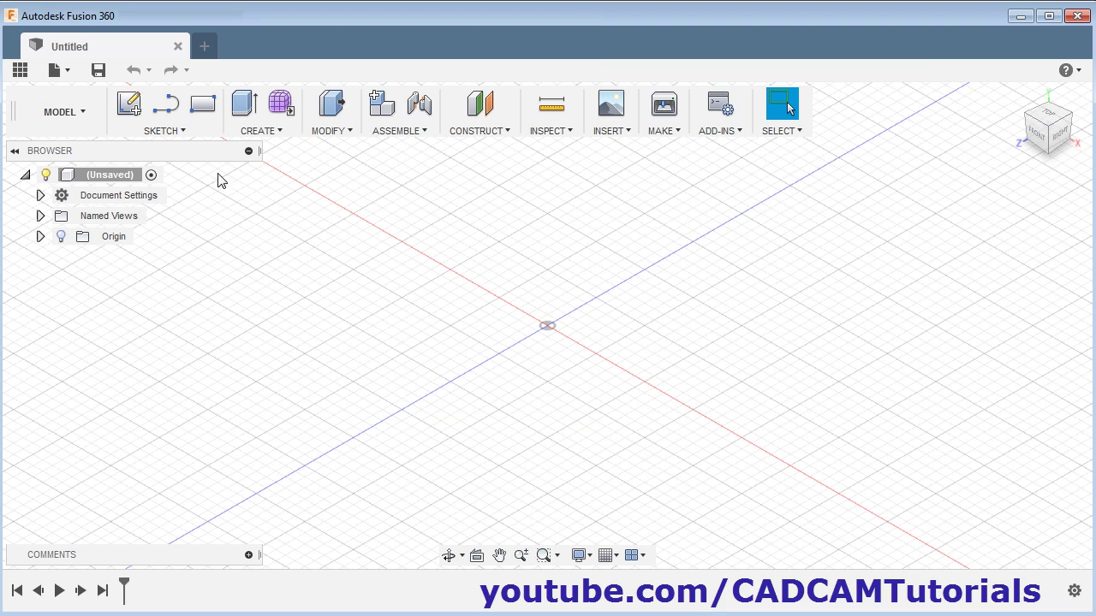
# - Draw a center rectangle at the origin on the ground plane
pyautogui.click(205, 111)
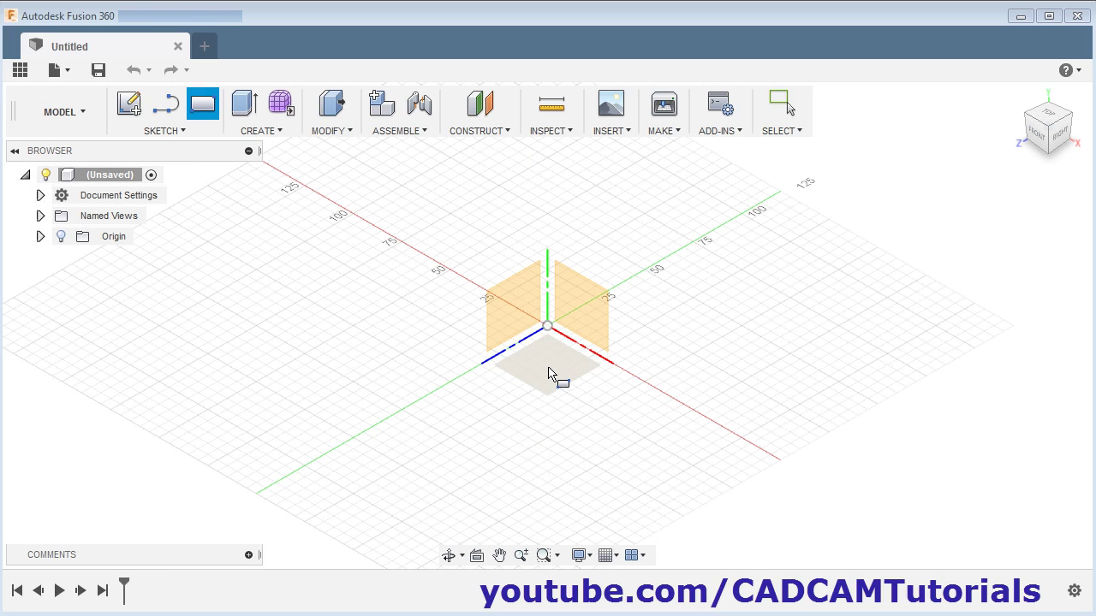
pyautogui.click(548, 370)
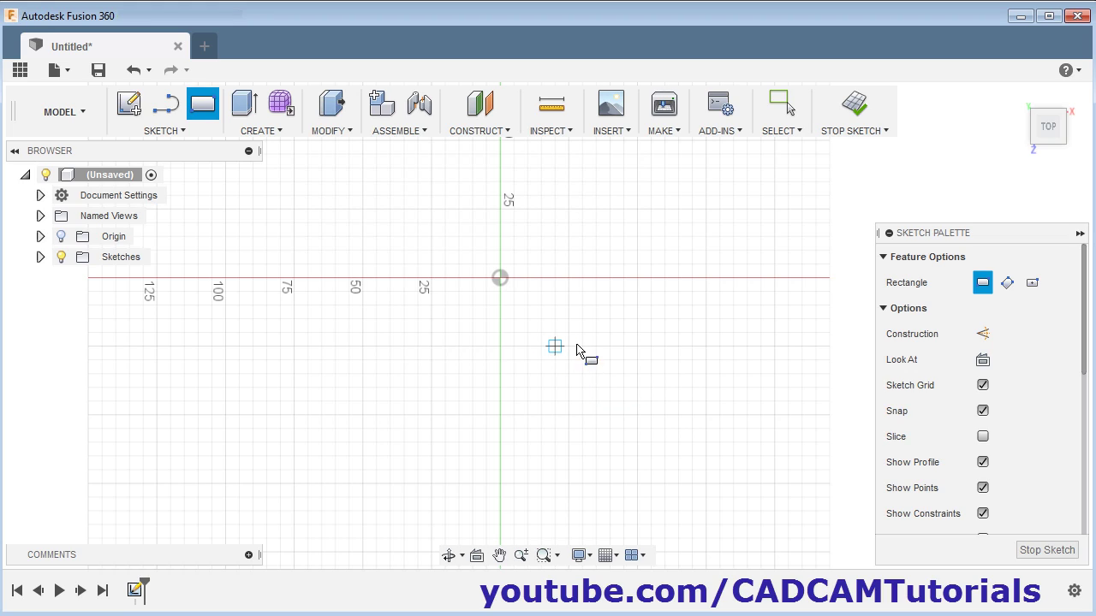
pyautogui.click(1033, 284)
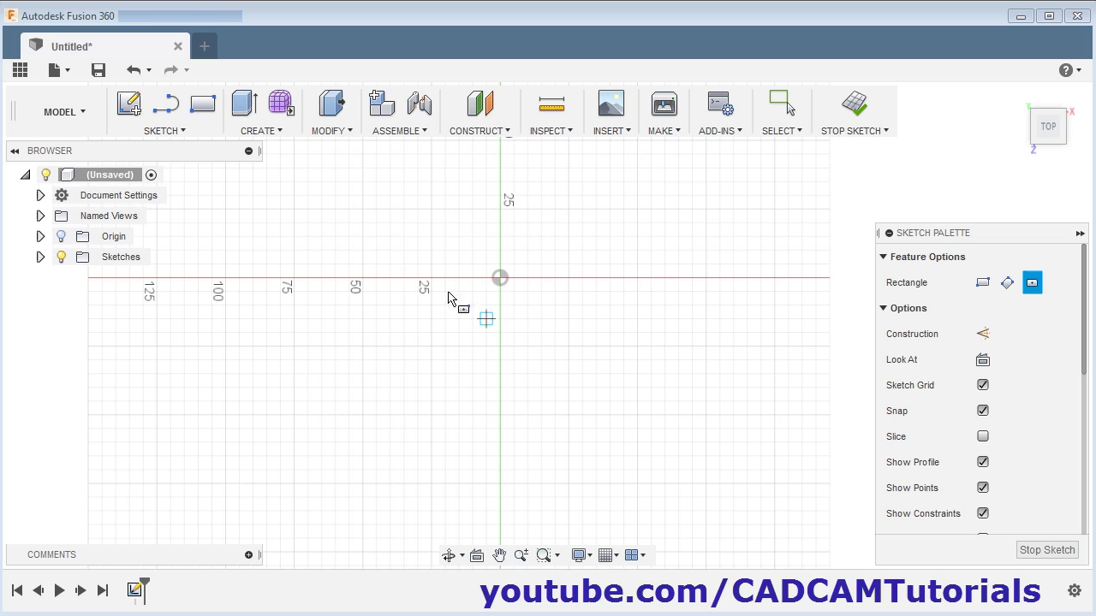
pyautogui.click(500, 278)
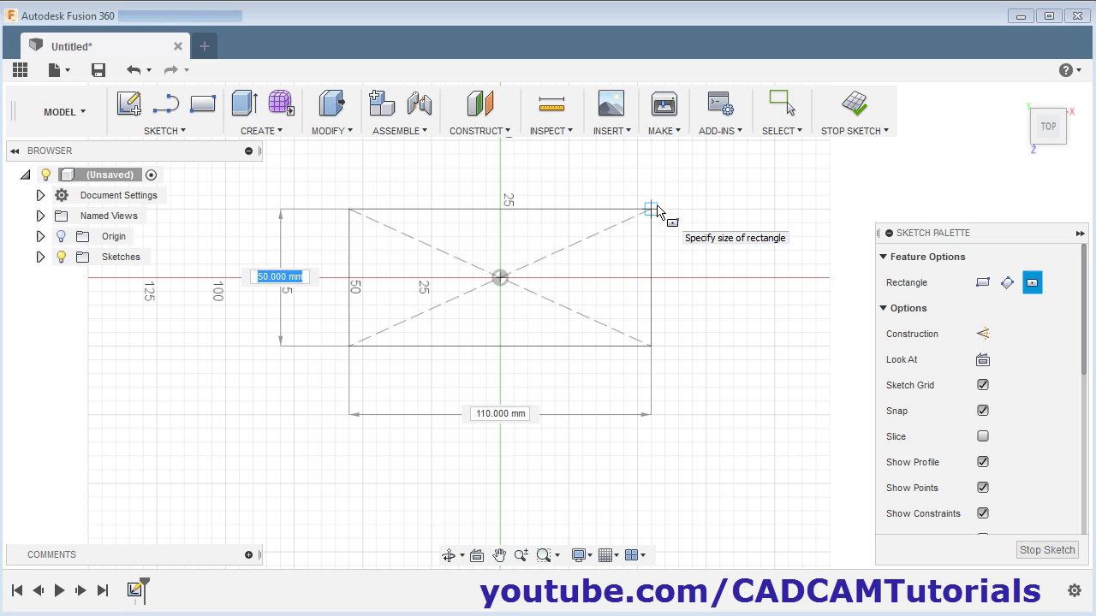
pyautogui.press('Return')
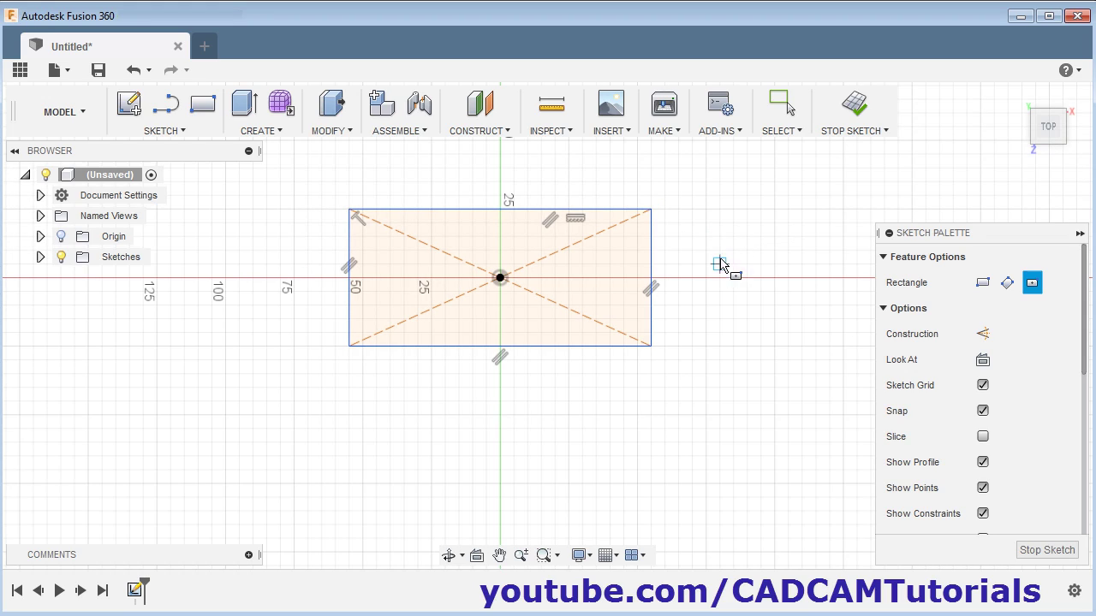
pyautogui.press('Escape')
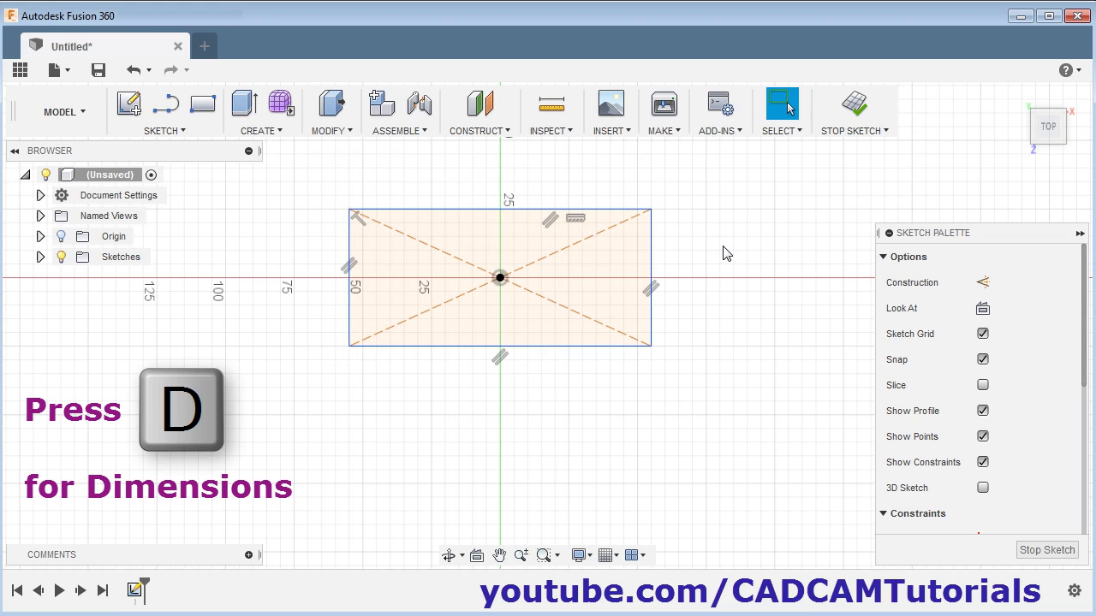
# - Dimension the rectangle 75 mm wide by 52 mm high and finish the sketch
pyautogui.press('d')
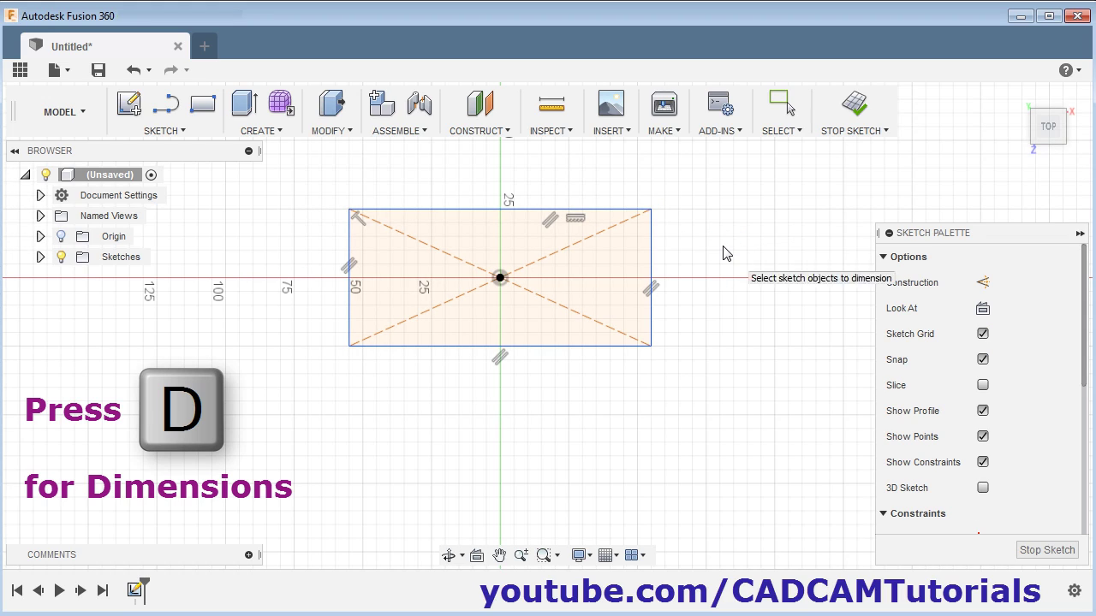
pyautogui.click(543, 346)
pyautogui.click(525, 397)
pyautogui.click(567, 396)
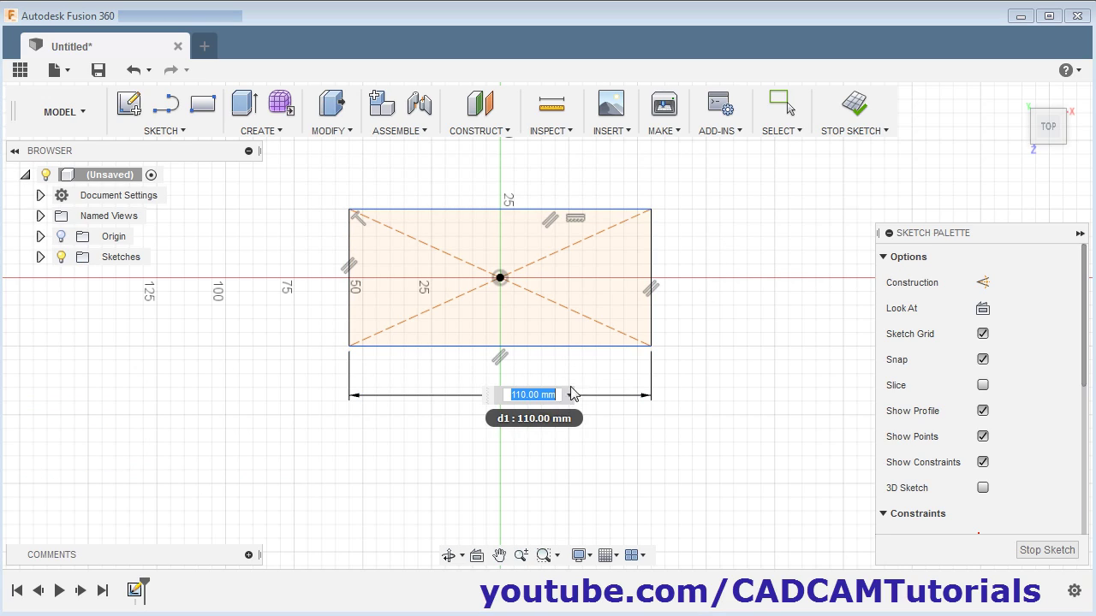
pyautogui.write('75')
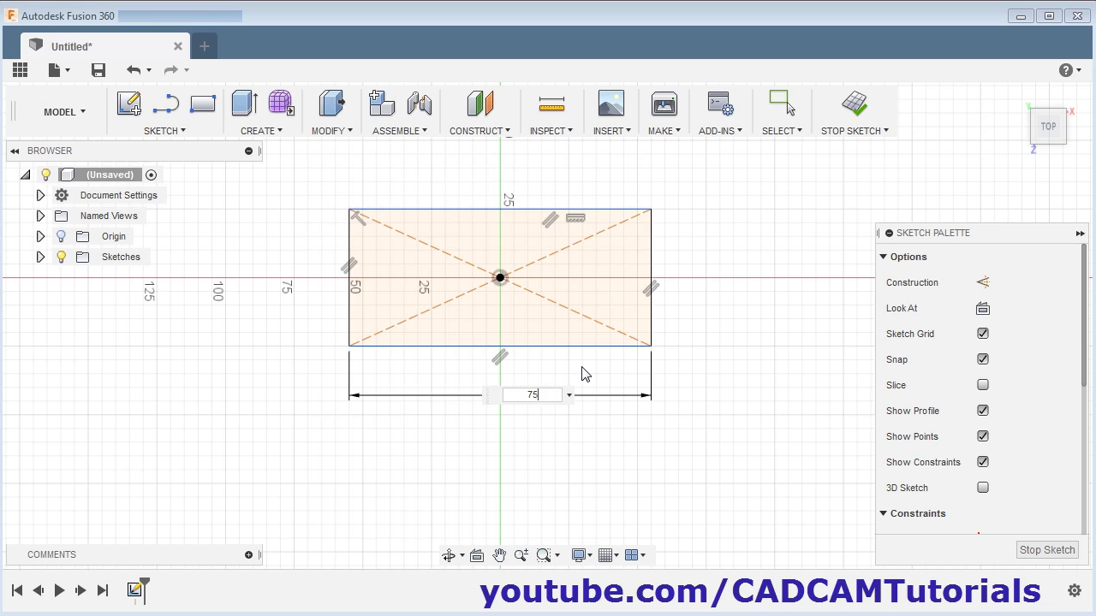
pyautogui.press('Return')
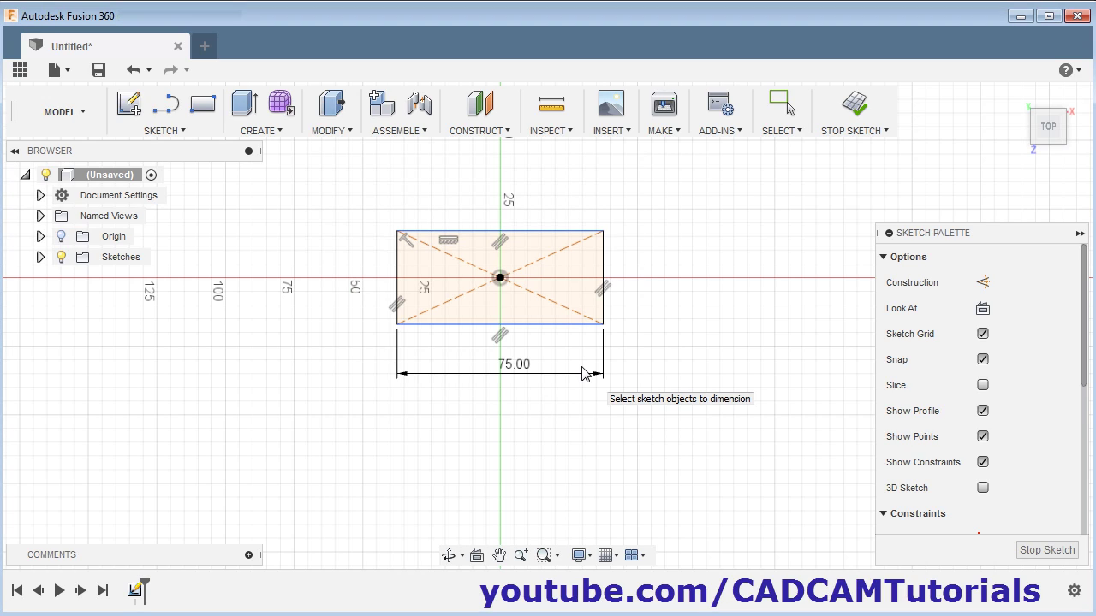
pyautogui.click(605, 272)
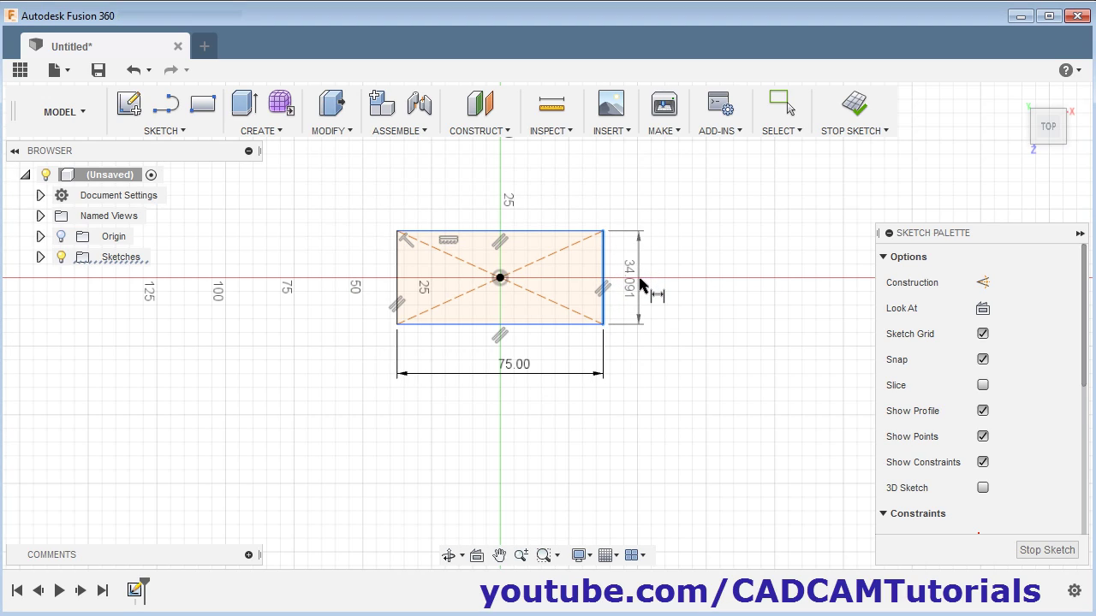
pyautogui.click(643, 283)
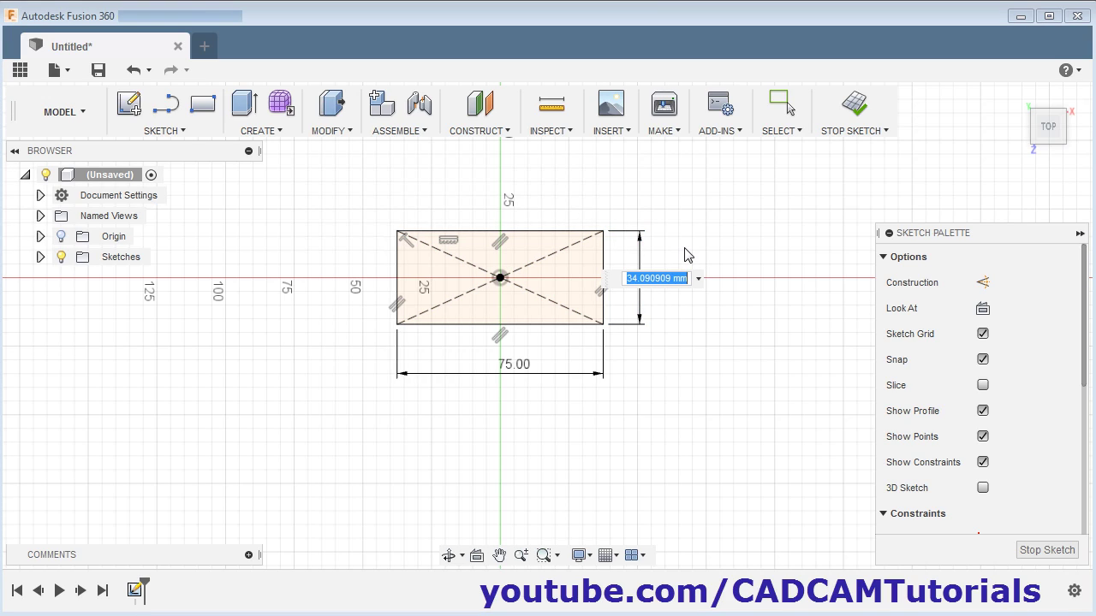
pyautogui.write('52')
pyautogui.press('Return')
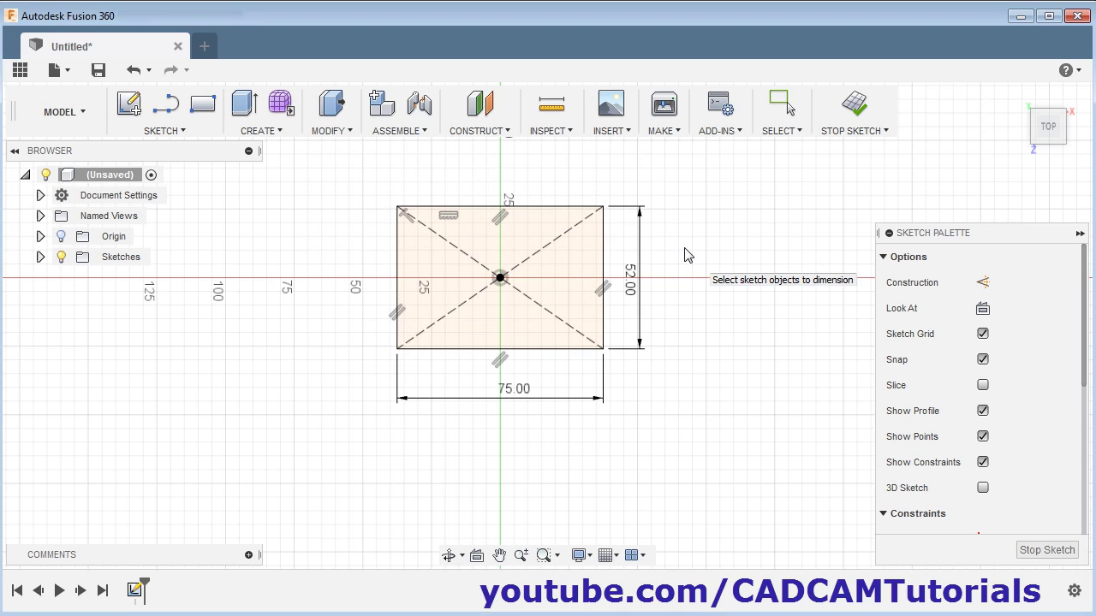
pyautogui.click(855, 135)
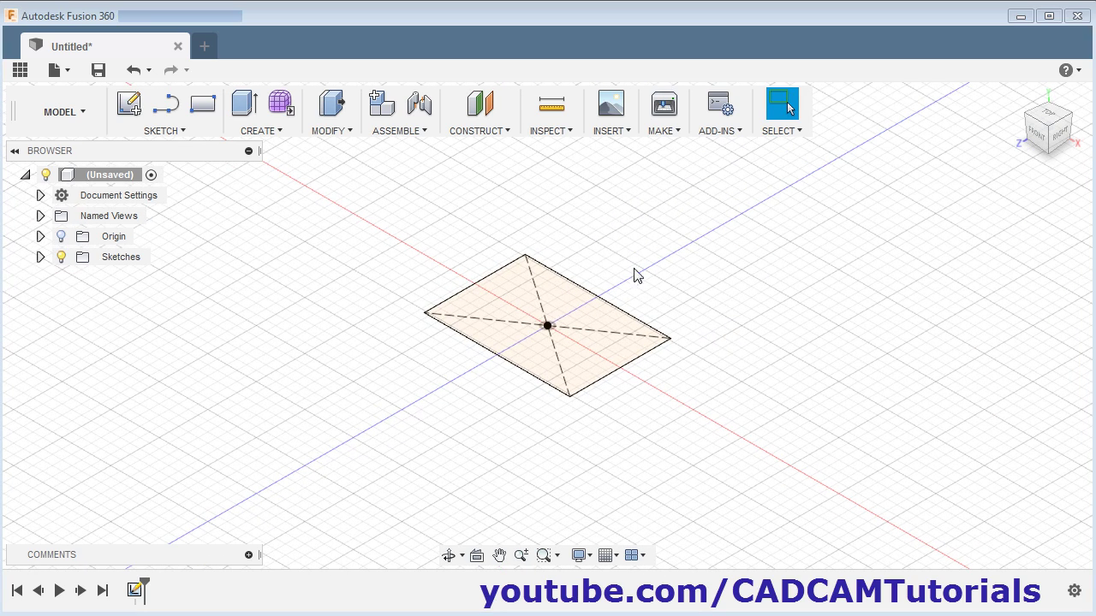
# - Extrude the rectangle 9 mm into a solid plate and switch back to the reference drawing
pyautogui.click(247, 106)
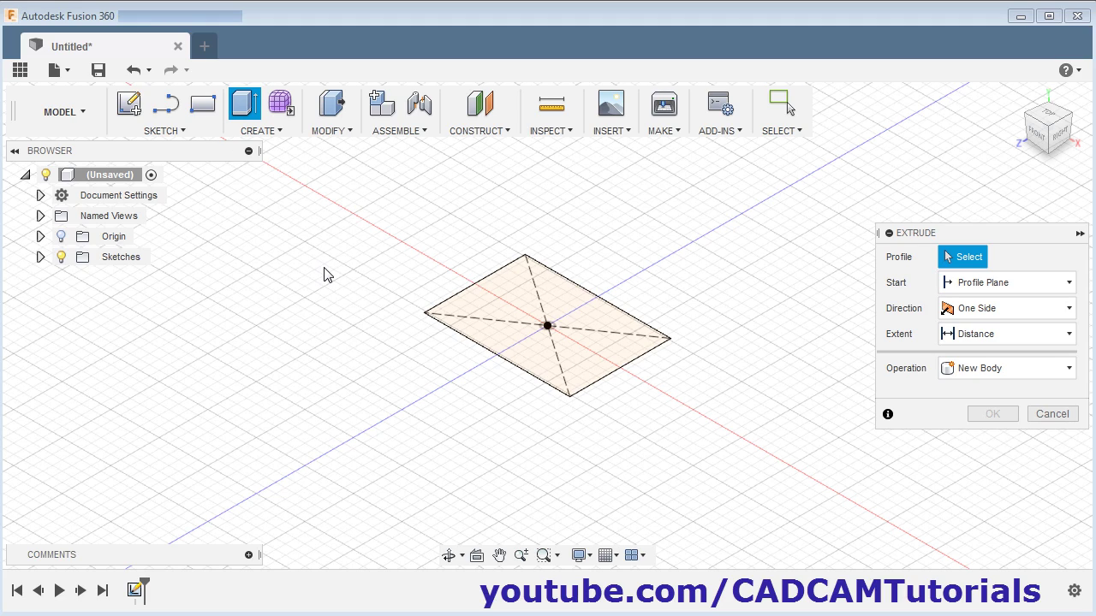
pyautogui.click(491, 351)
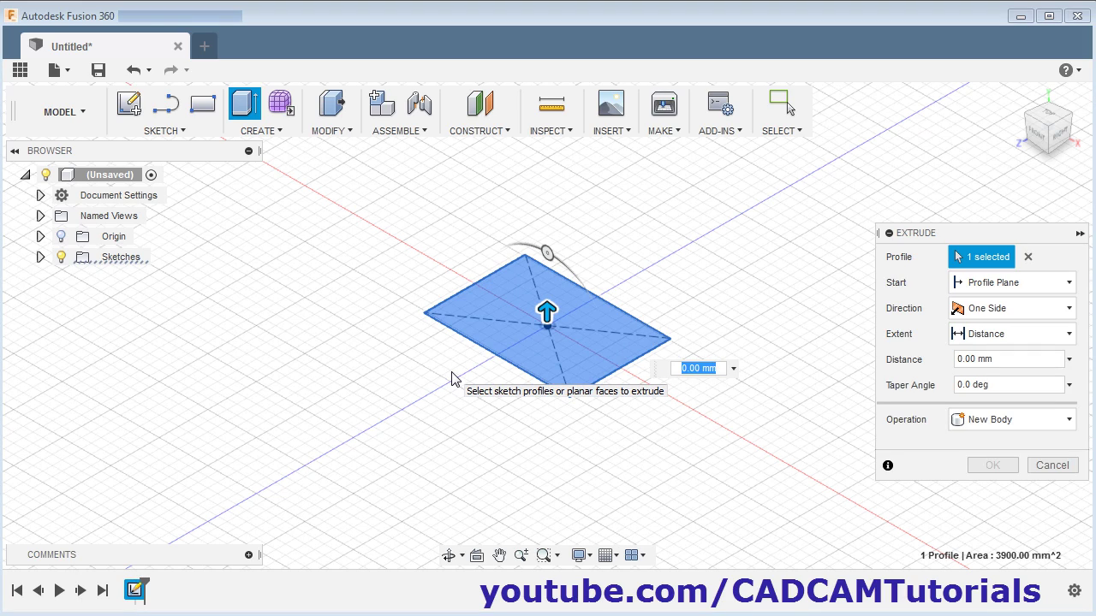
pyautogui.write('9')
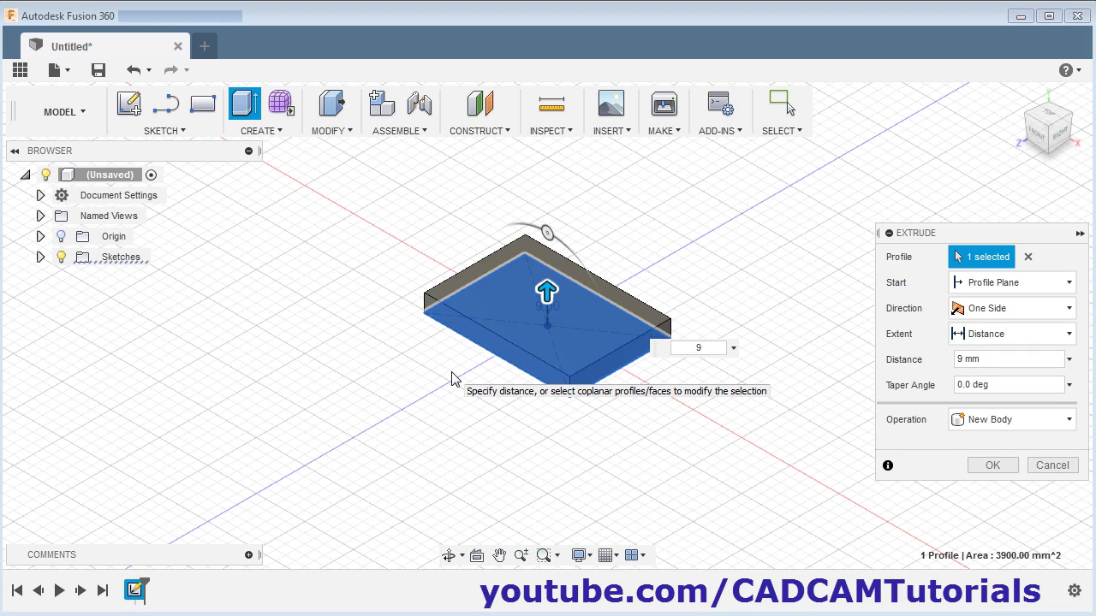
pyautogui.press('Return')
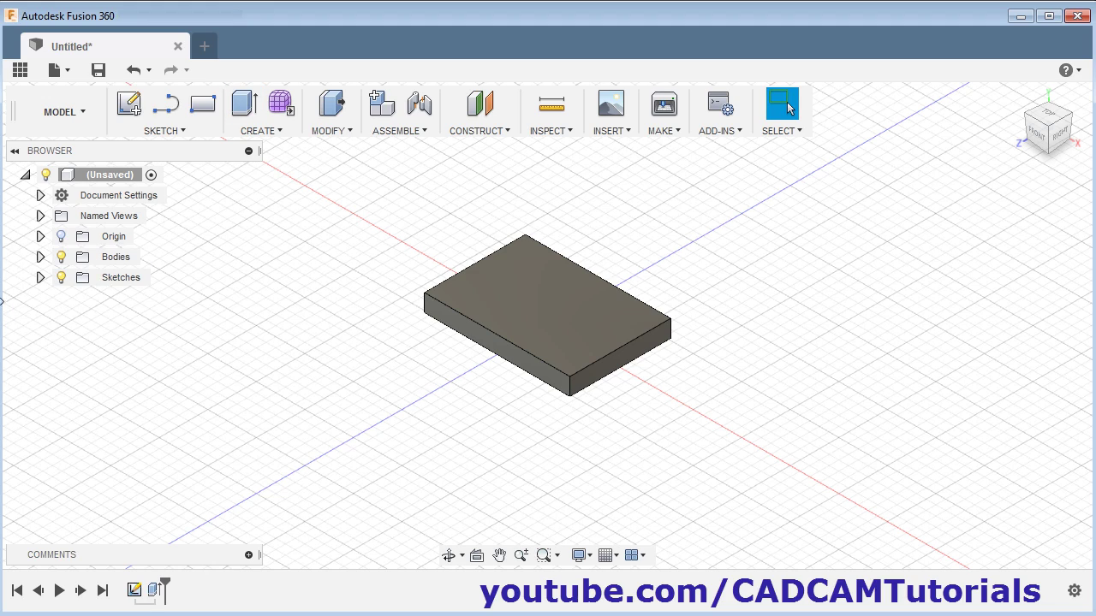
pyautogui.hotkey('alt', 'Tab')
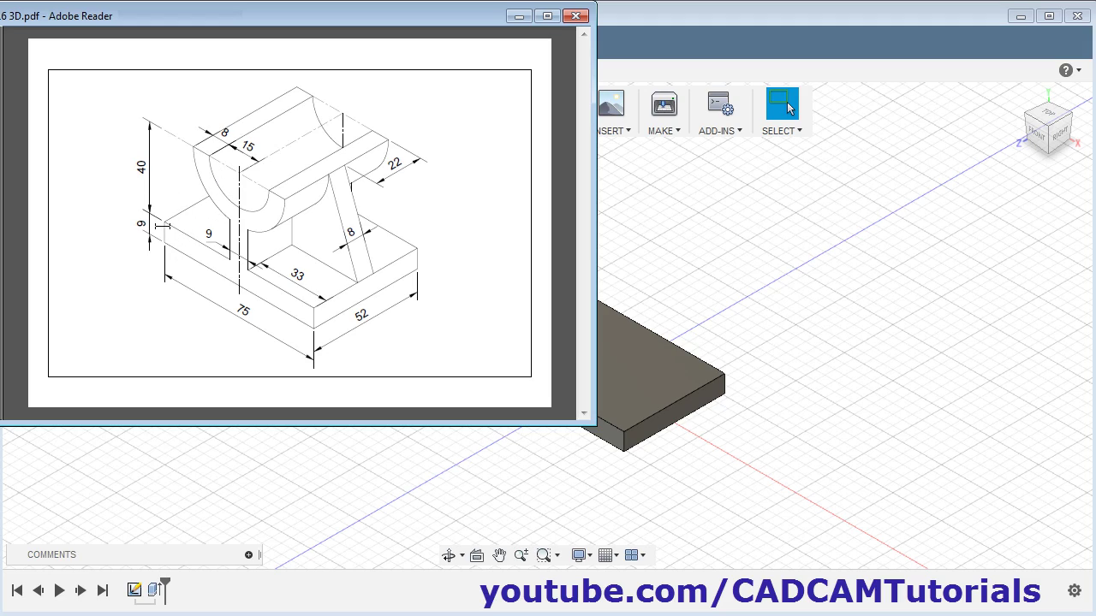
# - Return to the Fusion 360 model after checking the boss dimensions
pyautogui.click(698, 249)
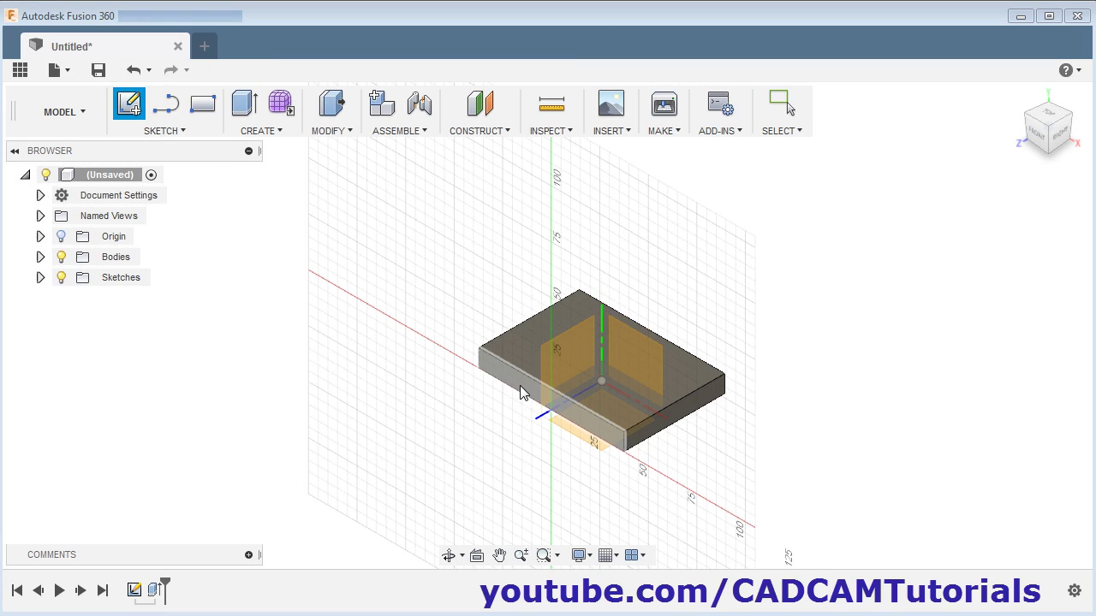
# - On a front-plane sketch, draw concentric circles of 30 mm and 46 mm diameter above the plate
pyautogui.click(563, 343)
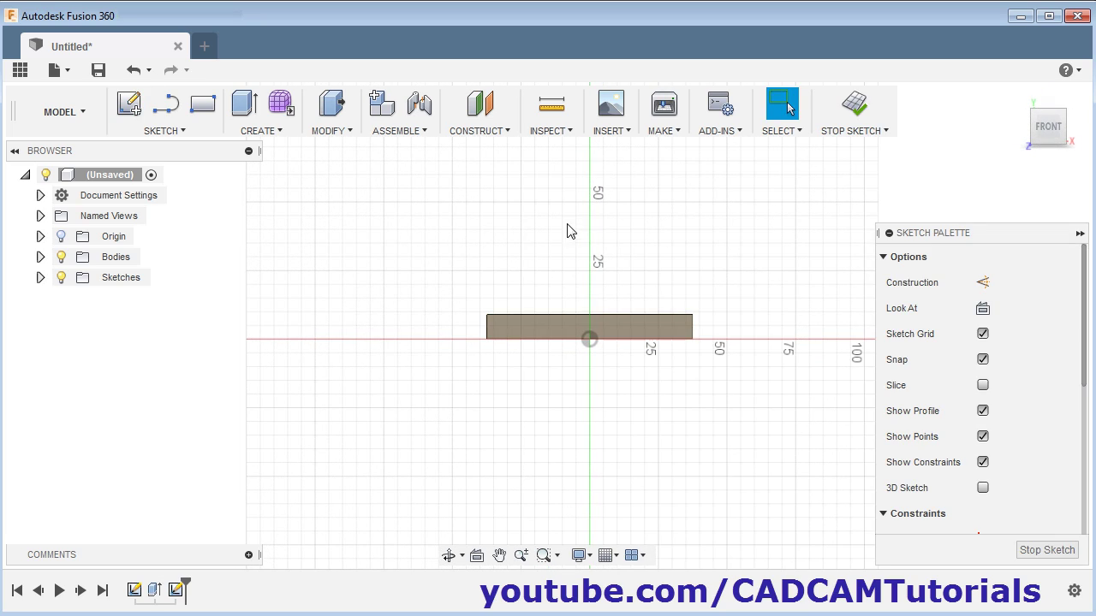
pyautogui.moveTo(548, 230); pyautogui.dragTo(465, 343, button='middle')
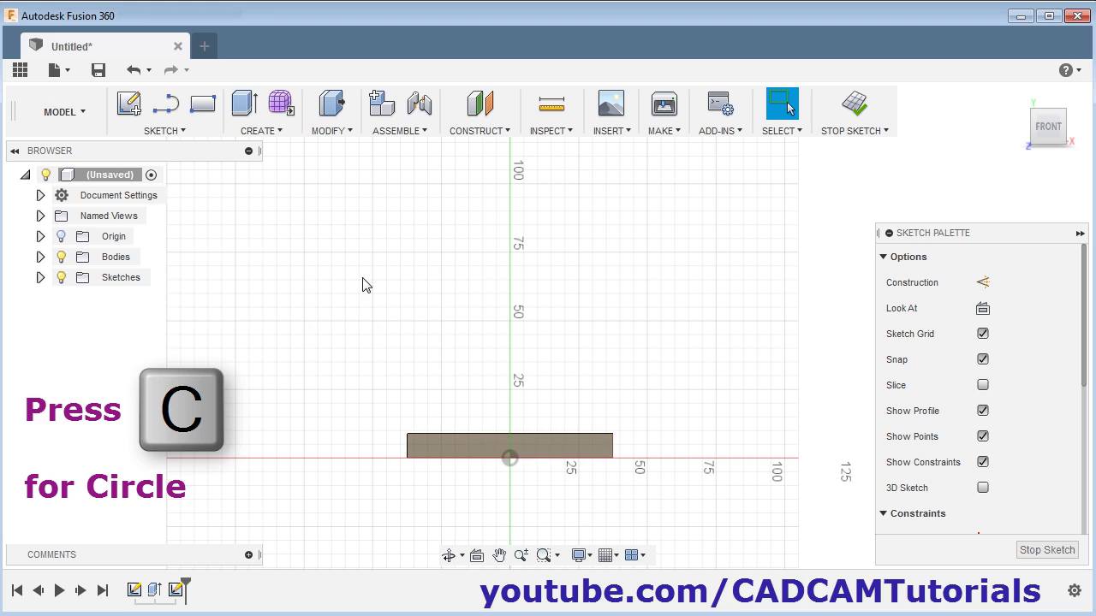
pyautogui.press('c')
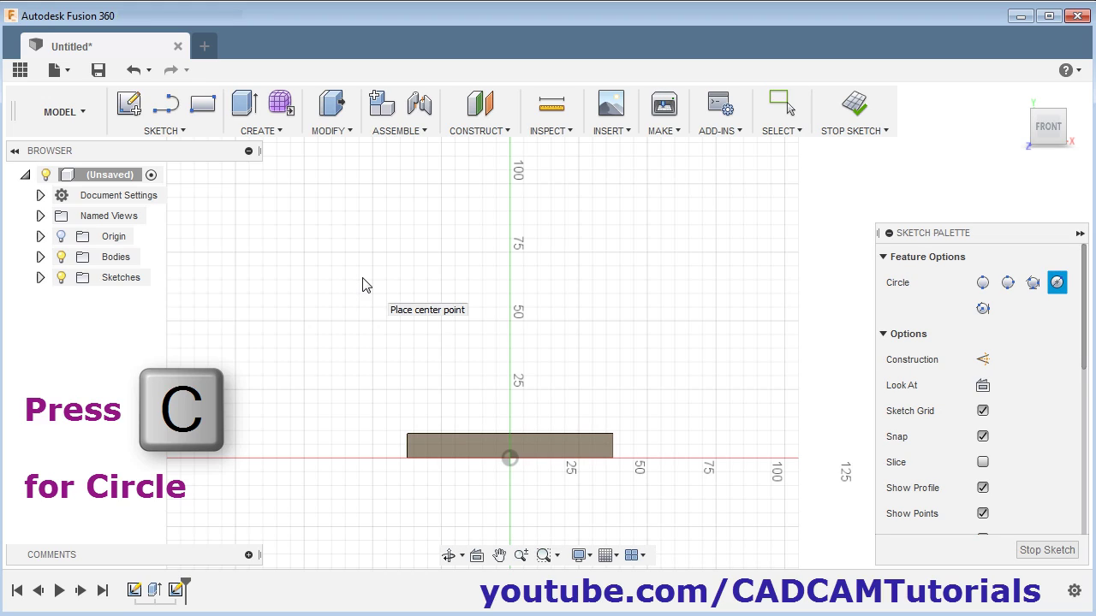
pyautogui.click(510, 363)
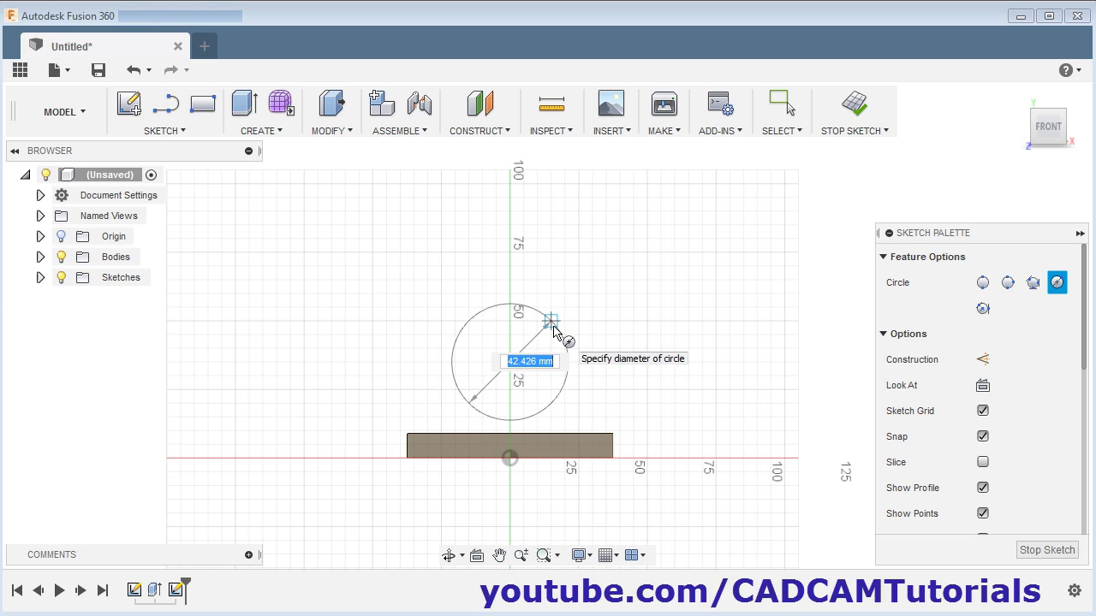
pyautogui.write('30')
pyautogui.press('Return')
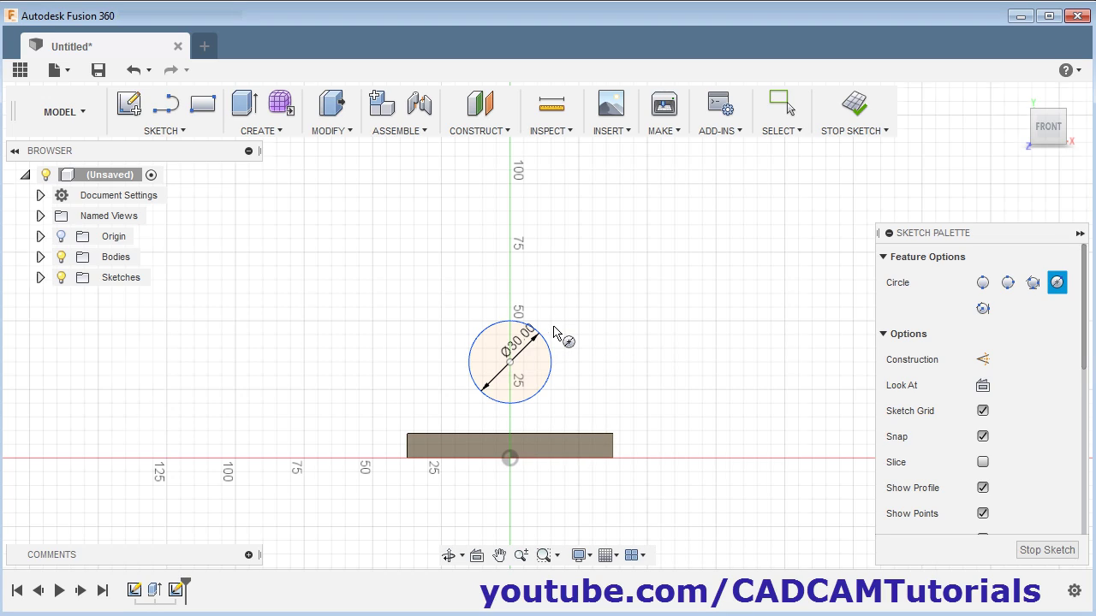
pyautogui.press('Escape')
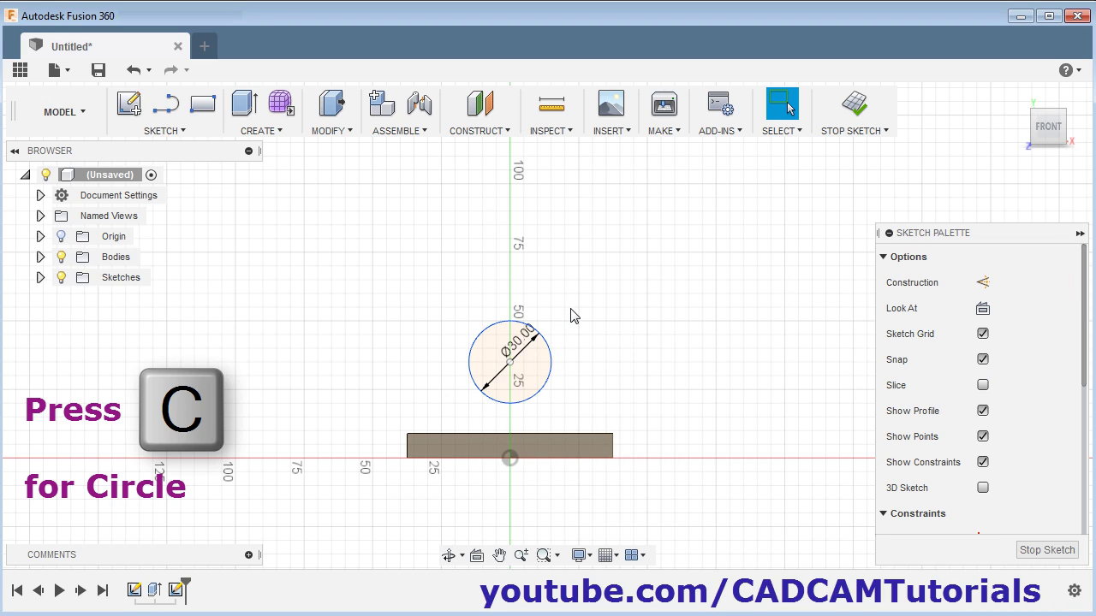
pyautogui.press('c')
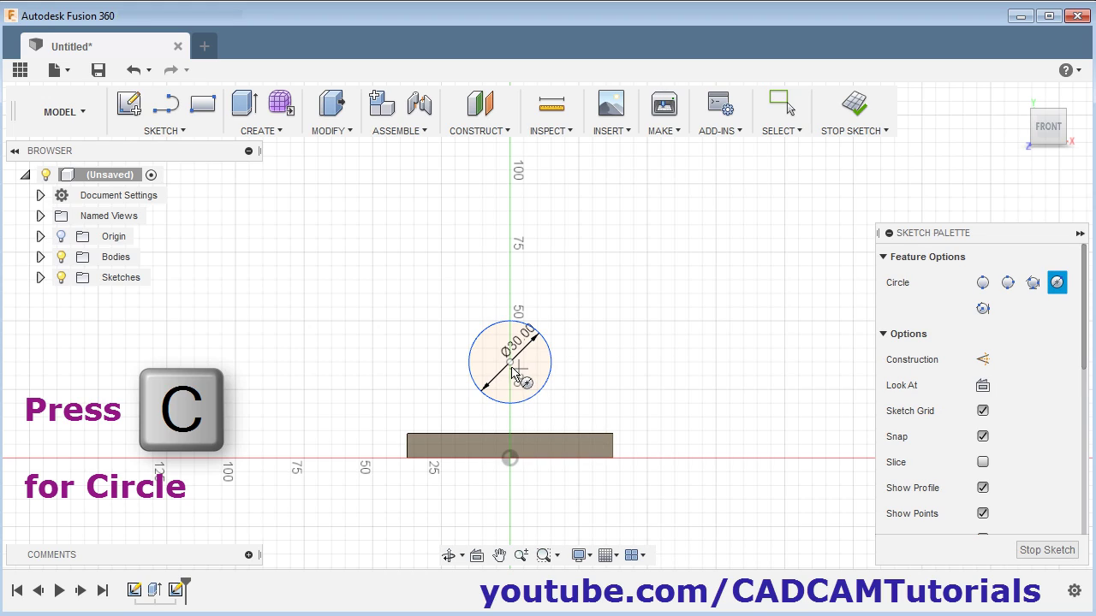
pyautogui.click(510, 362)
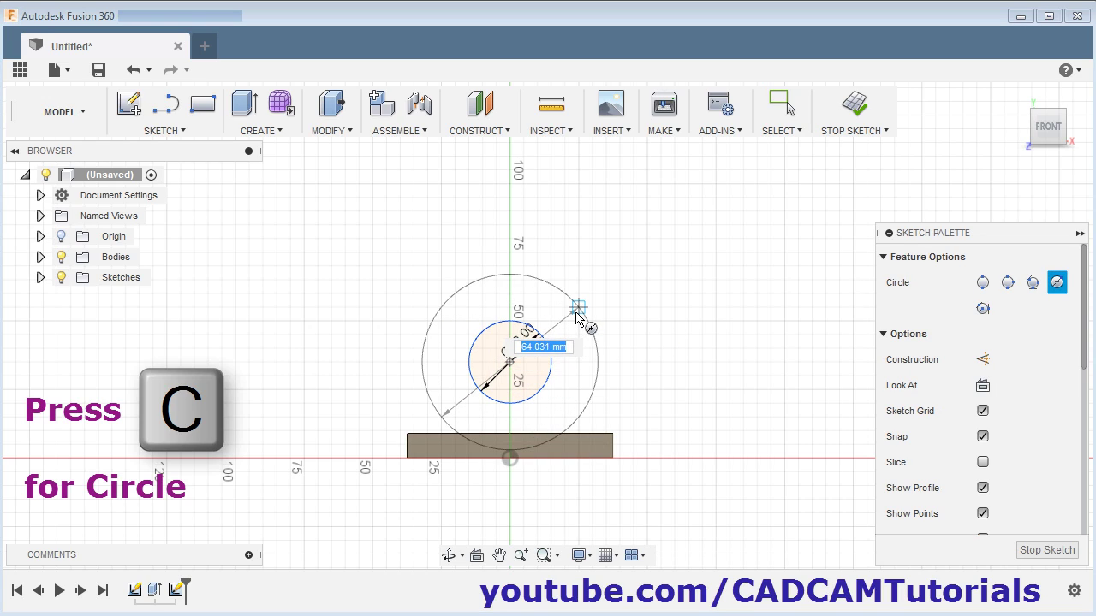
pyautogui.write('46')
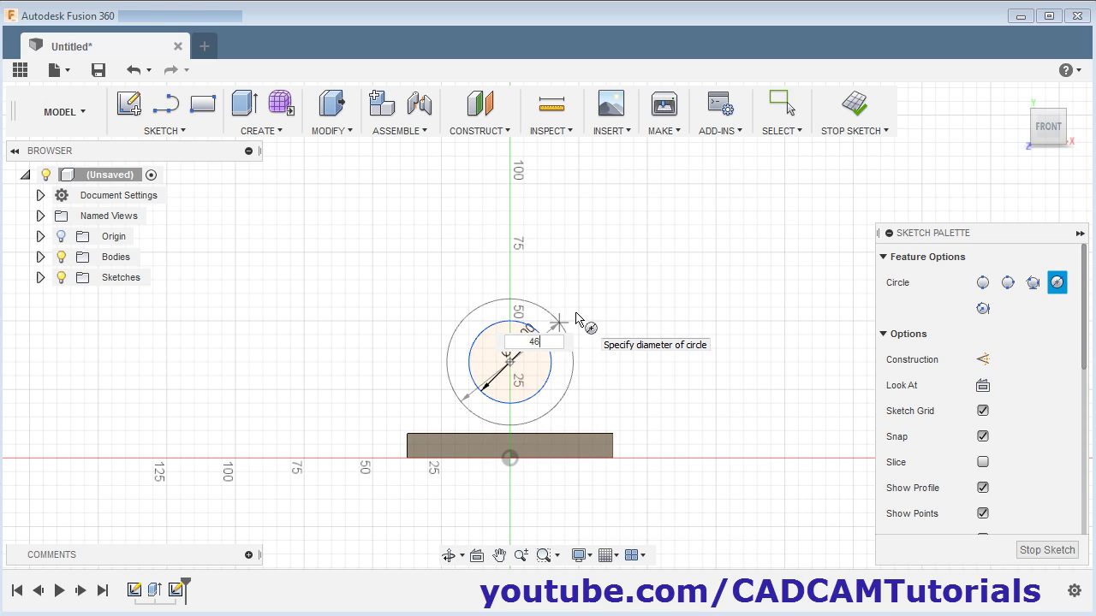
pyautogui.press('Tab')
pyautogui.press('Return')
pyautogui.press('Escape')
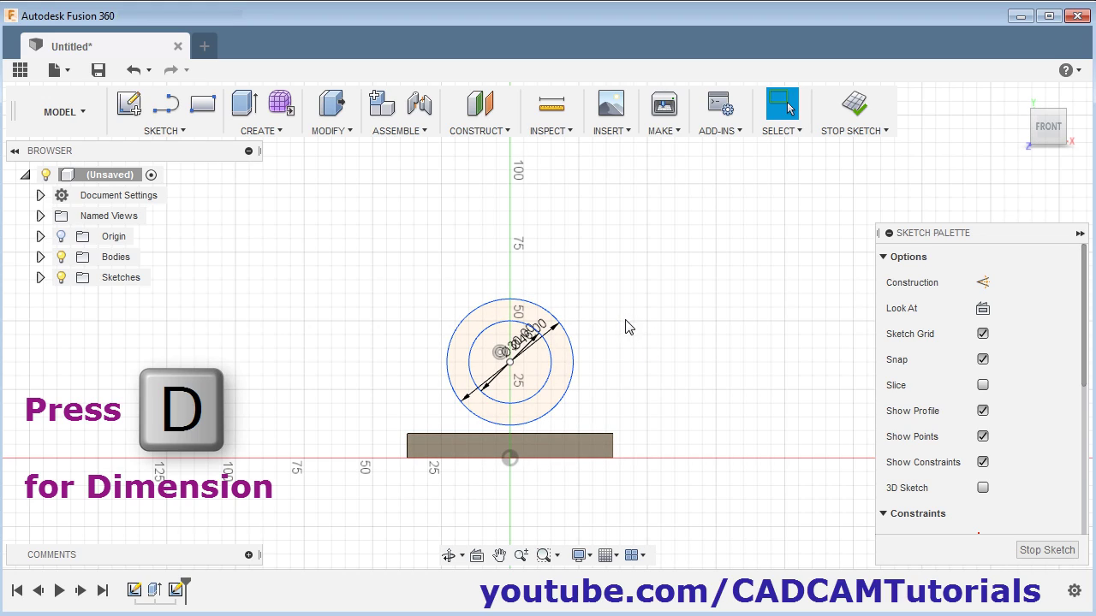
# - Dimension the circle centre 40 mm above the plate's top edge
pyautogui.press('d')
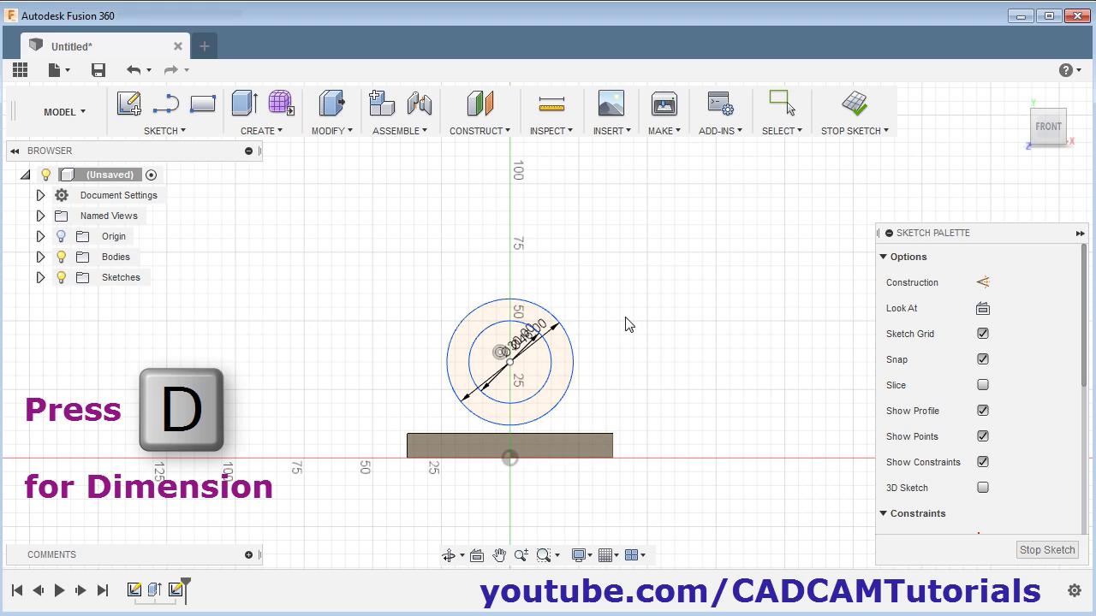
pyautogui.click(542, 434)
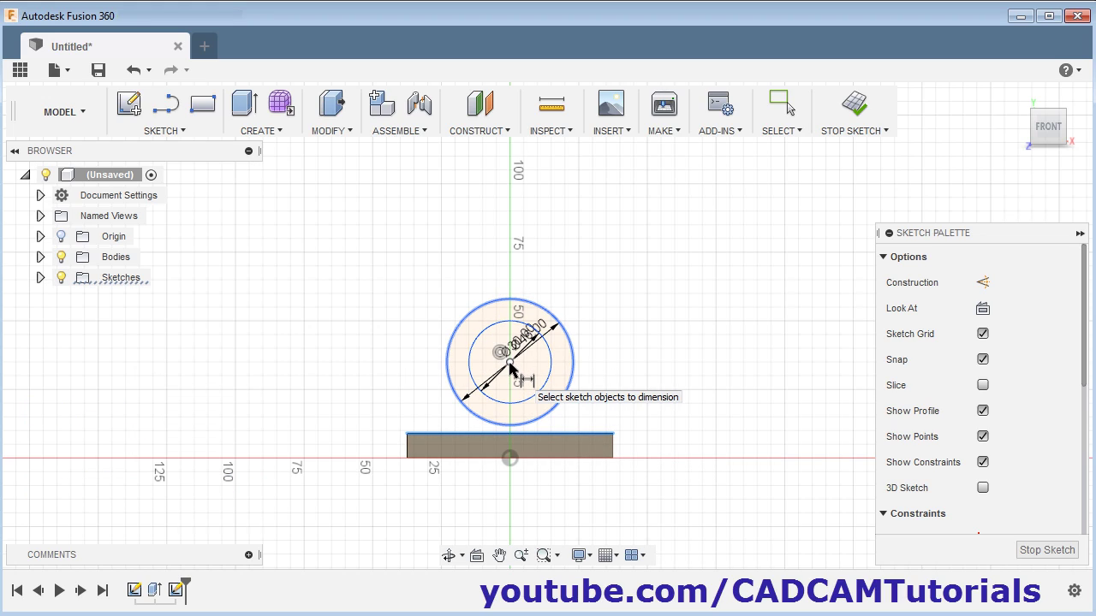
pyautogui.click(509, 362)
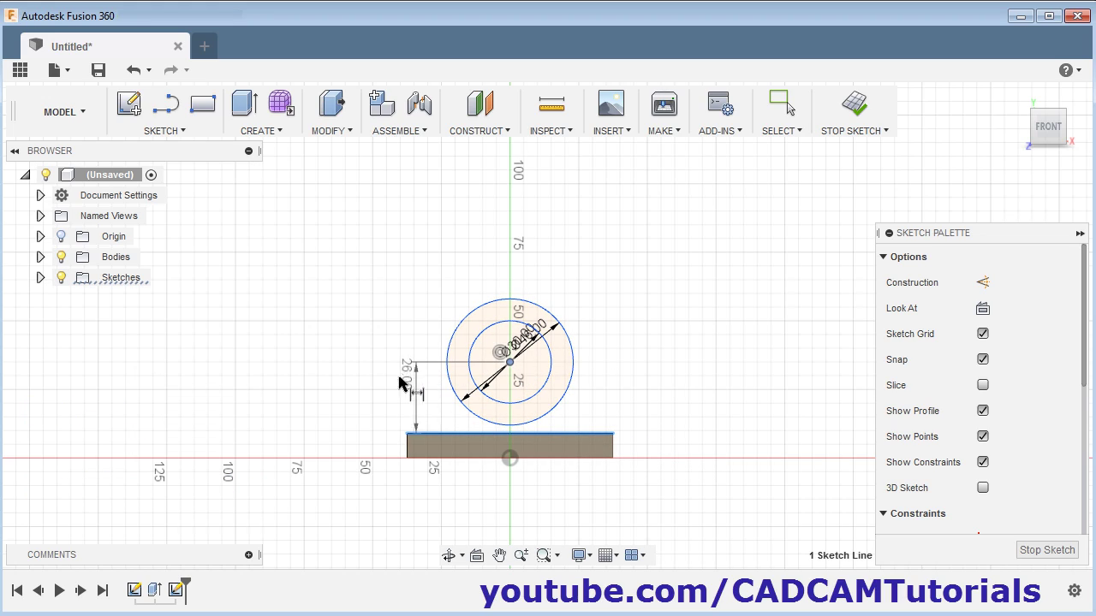
pyautogui.click(375, 404)
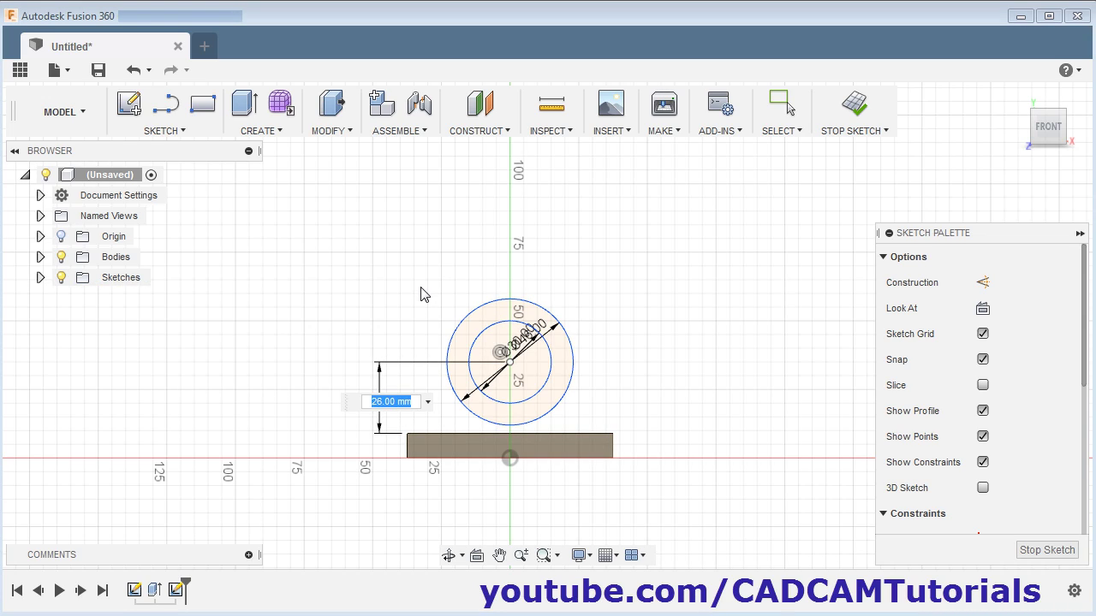
pyautogui.write('40')
pyautogui.press('Return')
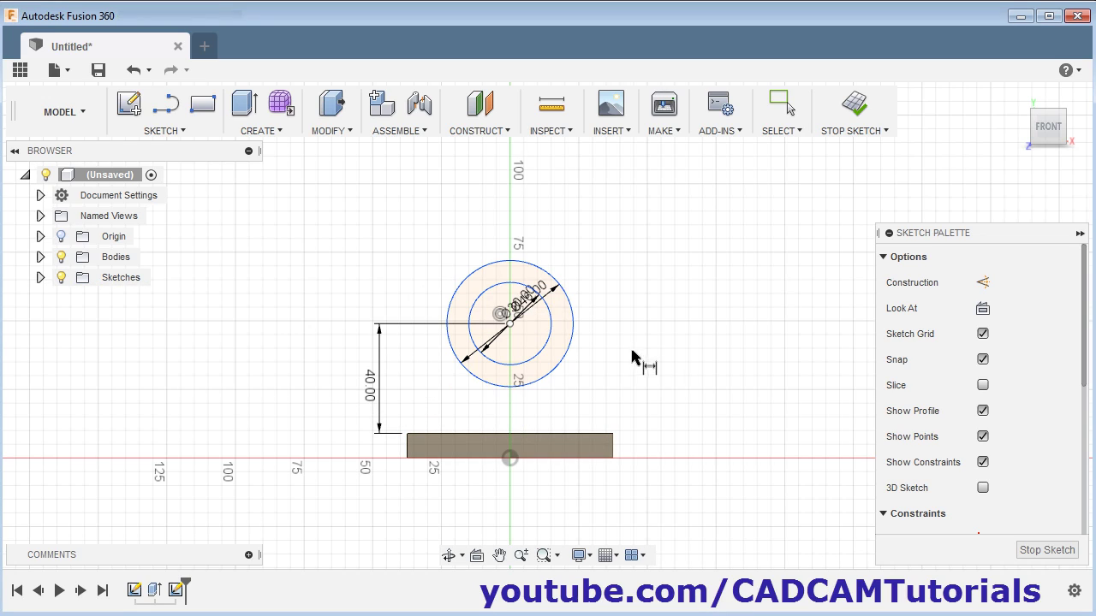
pyautogui.press('Escape')
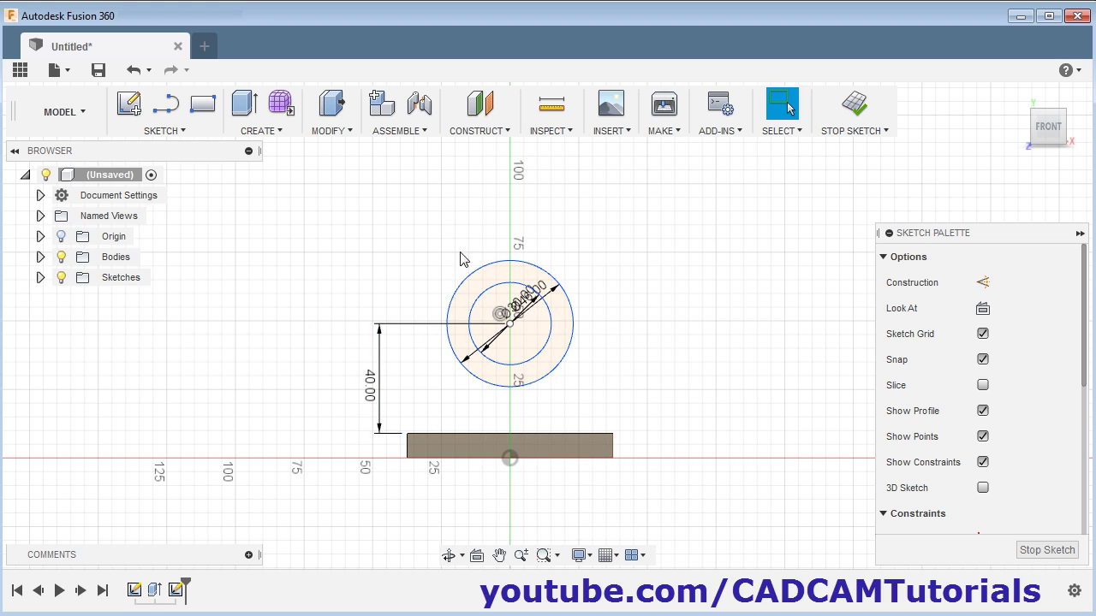
# - Draw horizontal lines joining the inner and outer circles on both sides at centre height
pyautogui.click(166, 106)
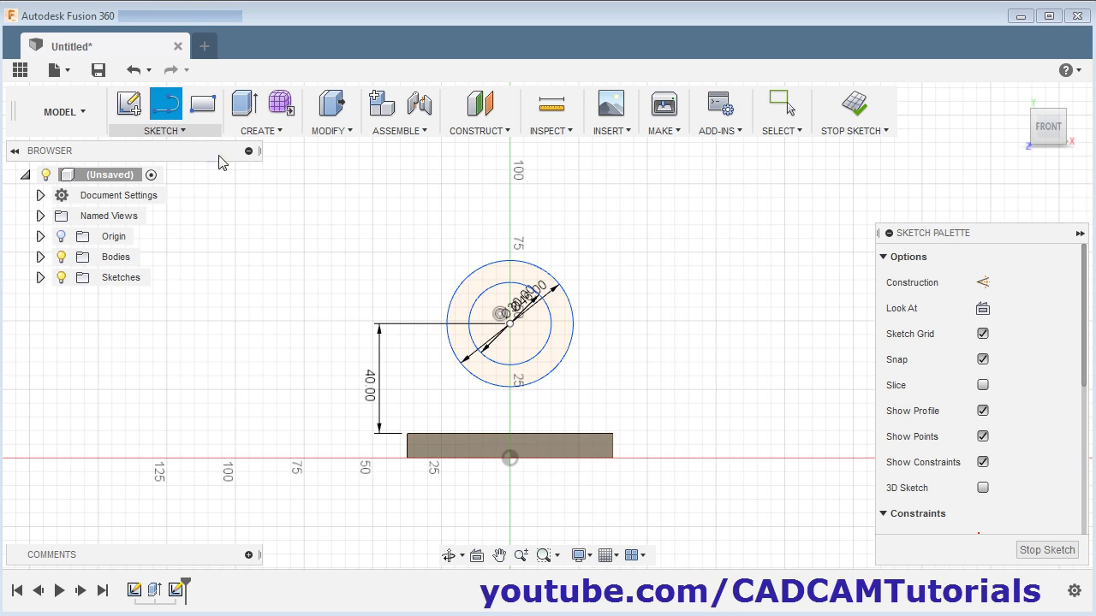
pyautogui.scroll(5, 464, 305)
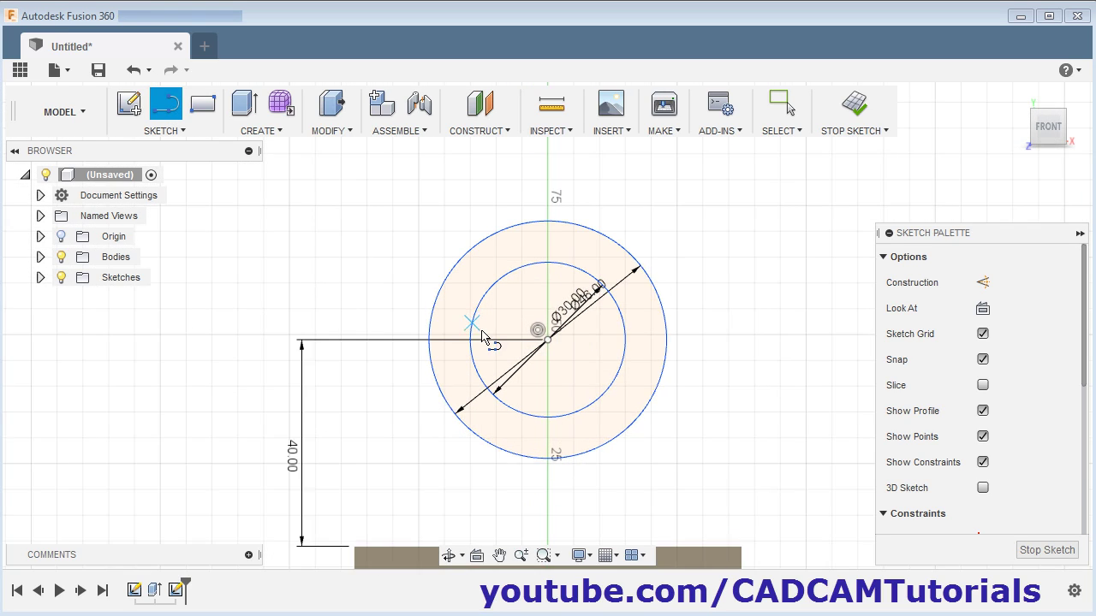
pyautogui.click(555, 342)
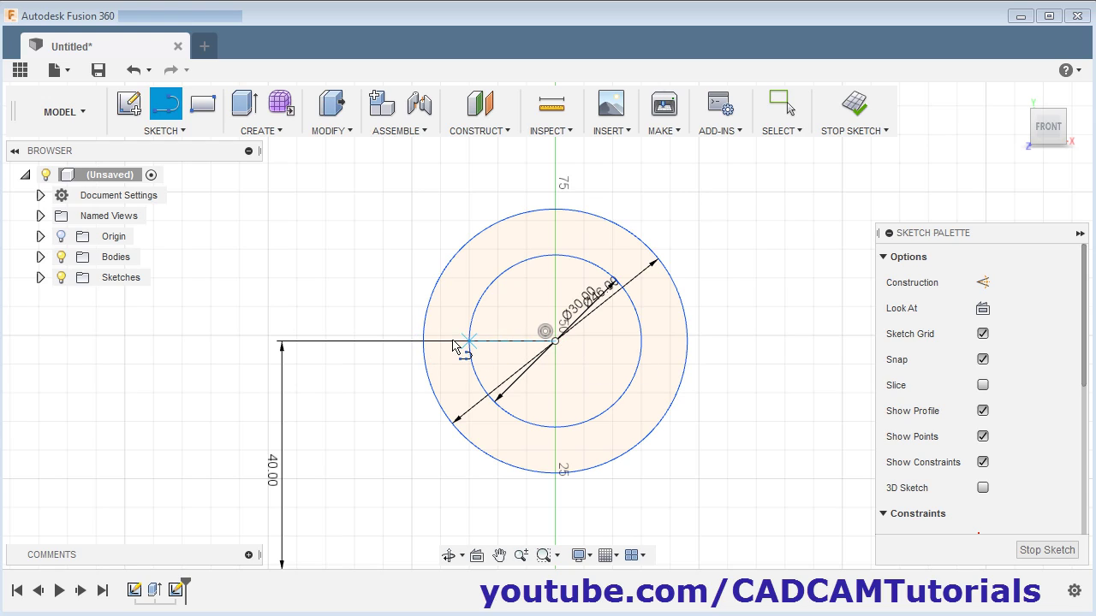
pyautogui.click(422, 342)
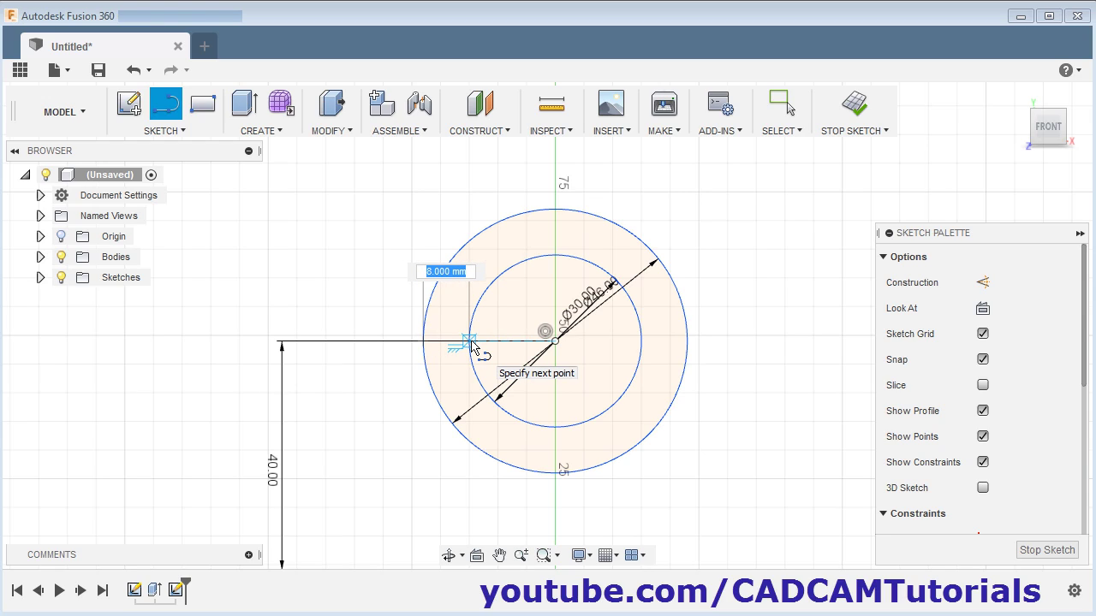
pyautogui.doubleClick(470, 342)
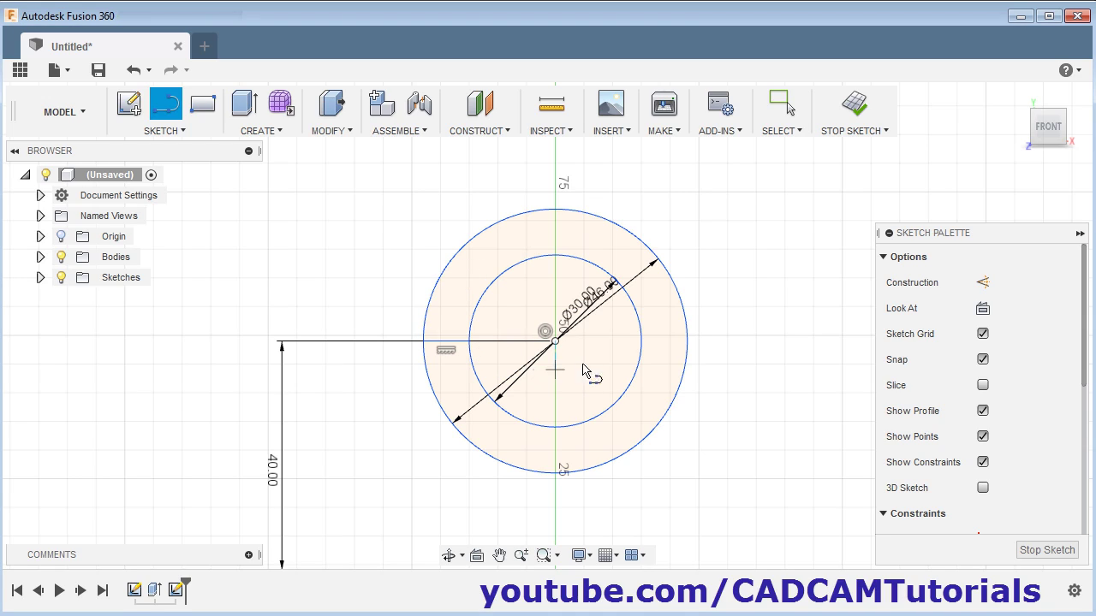
pyautogui.click(641, 342)
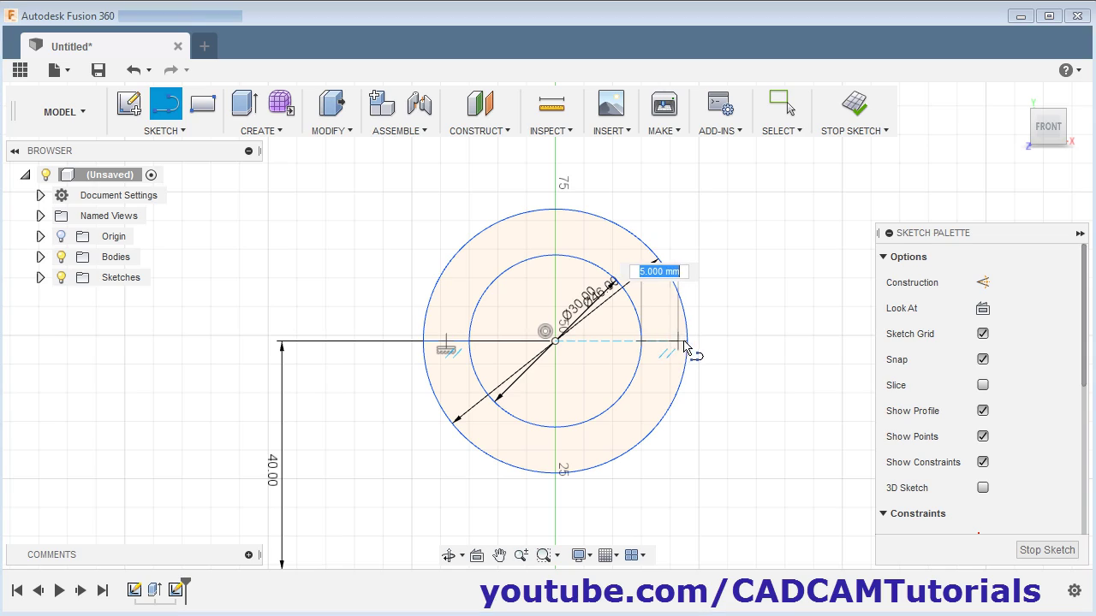
pyautogui.doubleClick(687, 342)
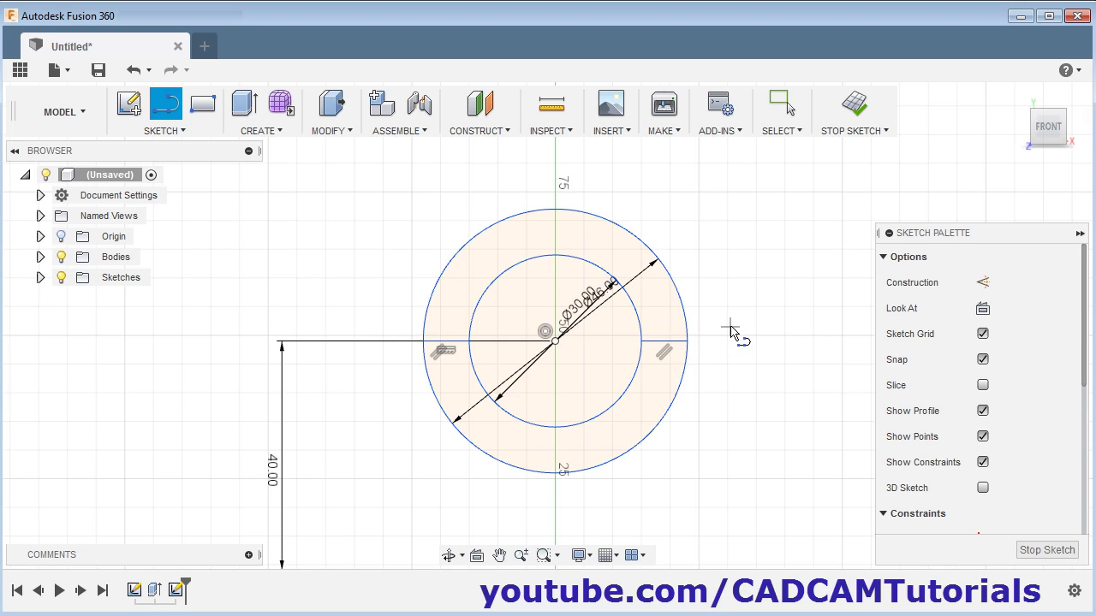
pyautogui.press('Escape')
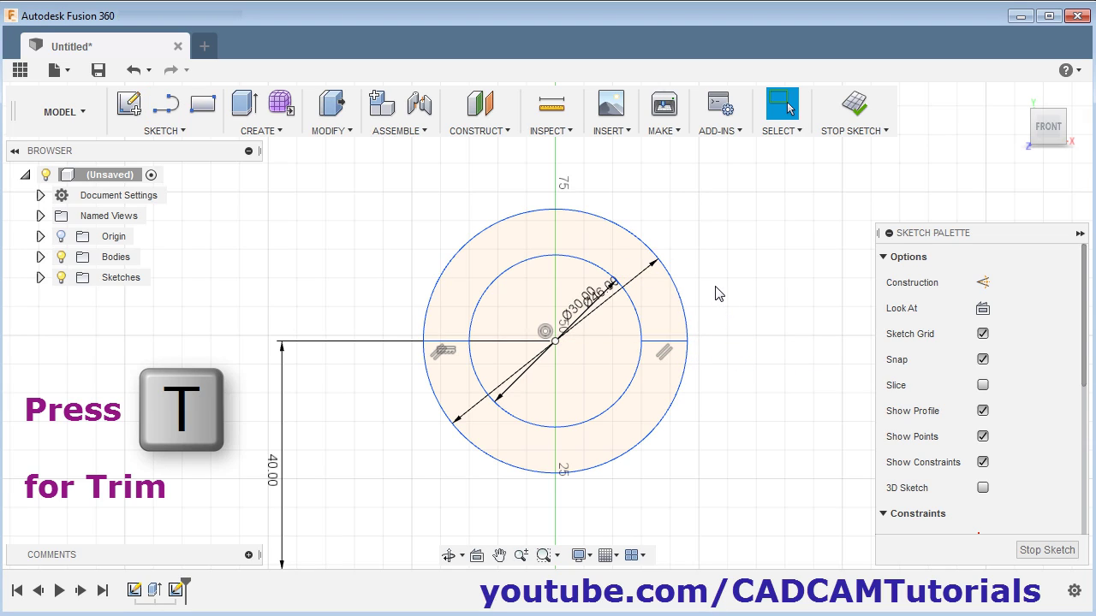
# - Trim away the upper arcs of the 30 mm and 46 mm circles
pyautogui.press('t')
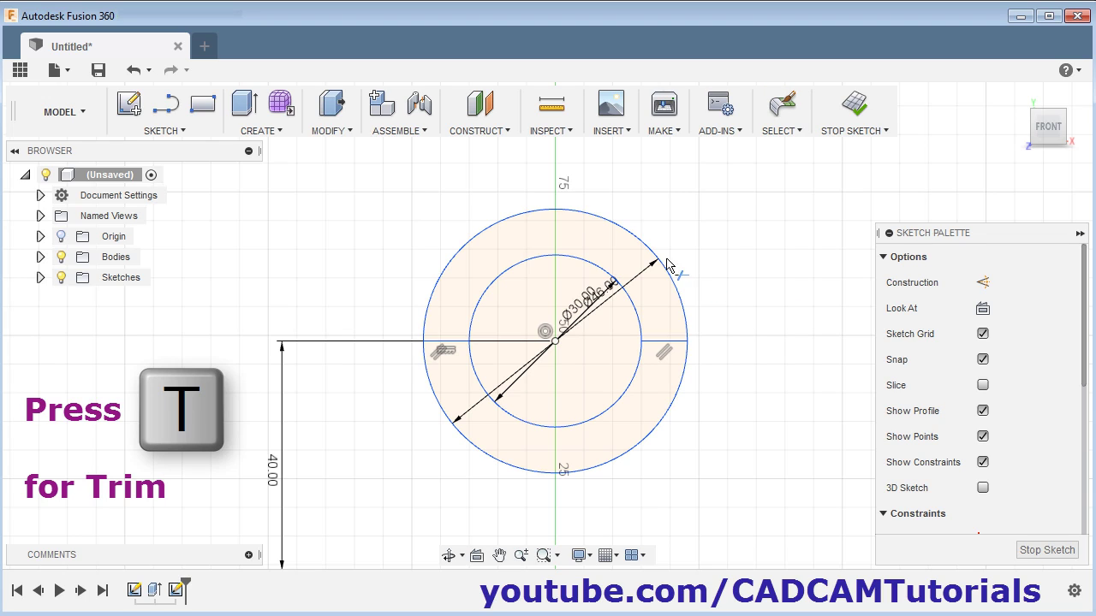
pyautogui.click(497, 282)
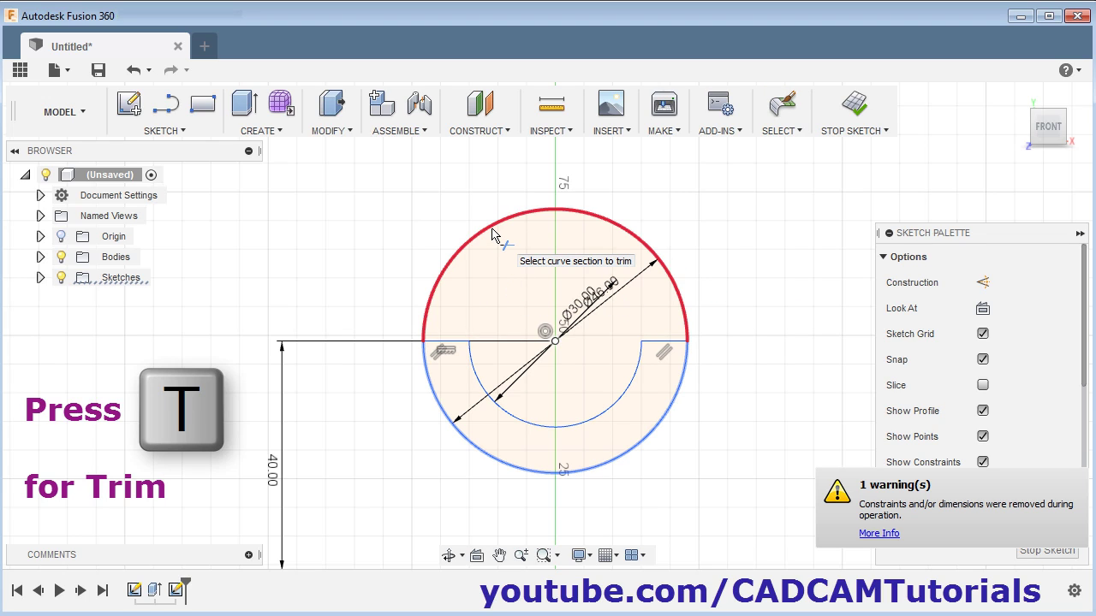
pyautogui.click(492, 228)
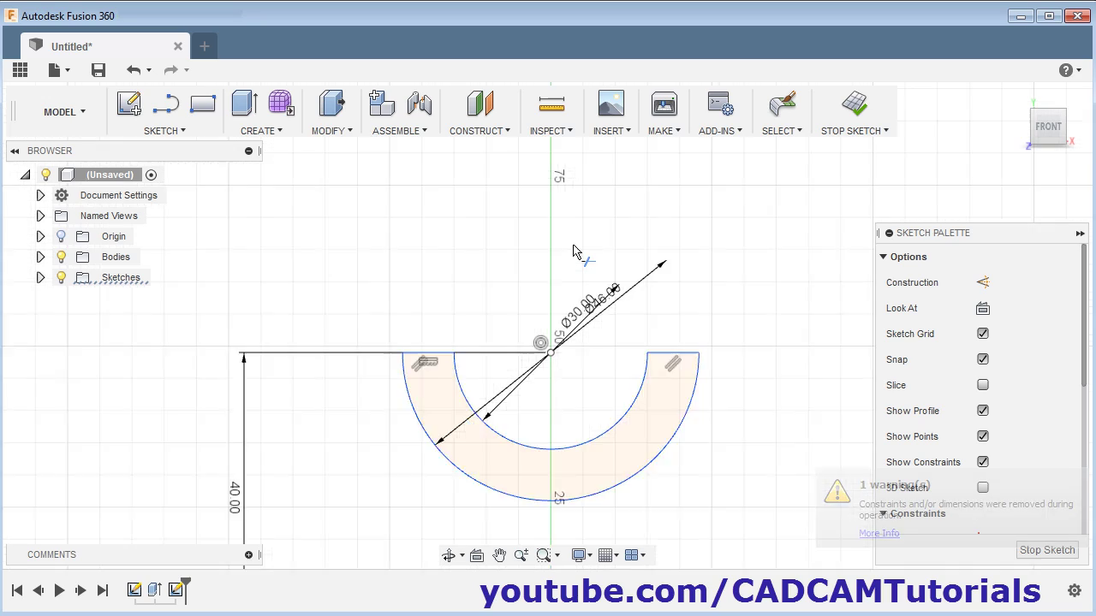
pyautogui.scroll(-2, 569, 253)
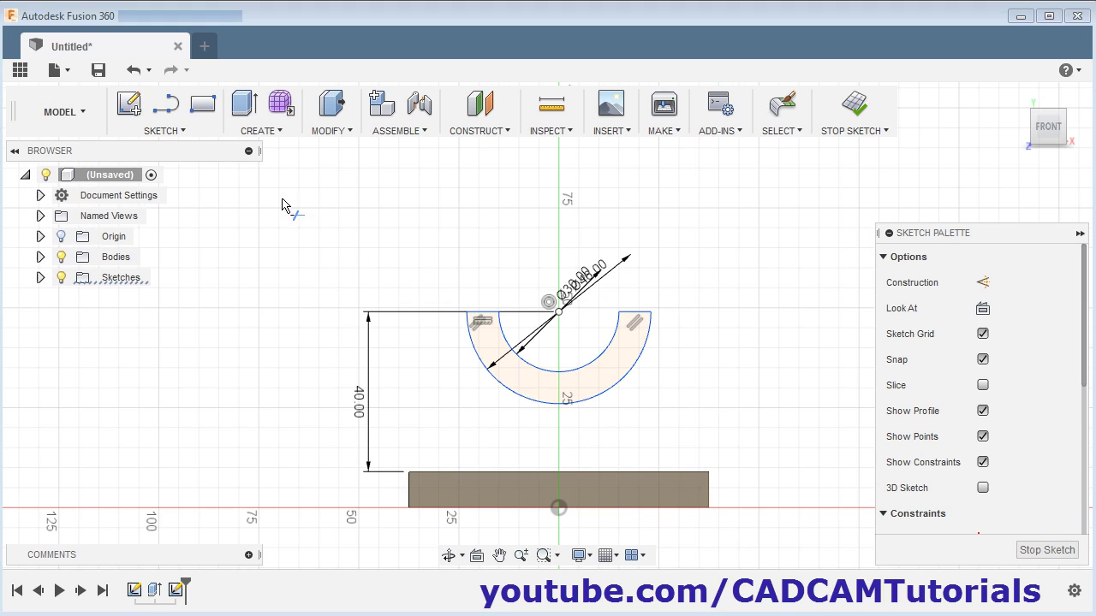
pyautogui.click(167, 105)
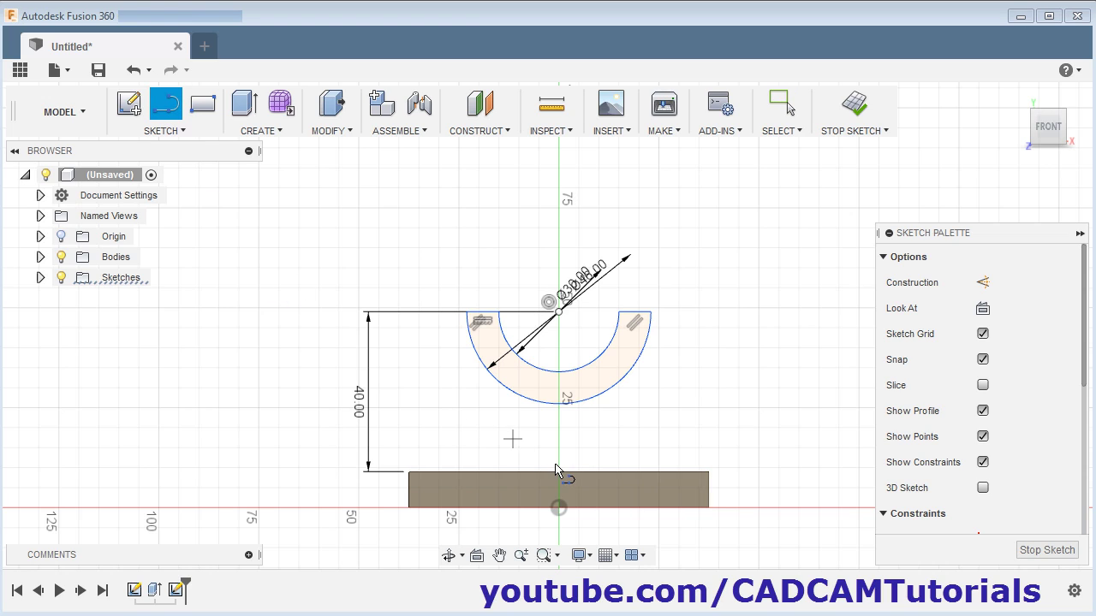
# - Draw a closed four-sided stem from the half-ring's bottom down to the base plate
pyautogui.scroll(1, 550, 451)
pyautogui.scroll(3, 549, 451)
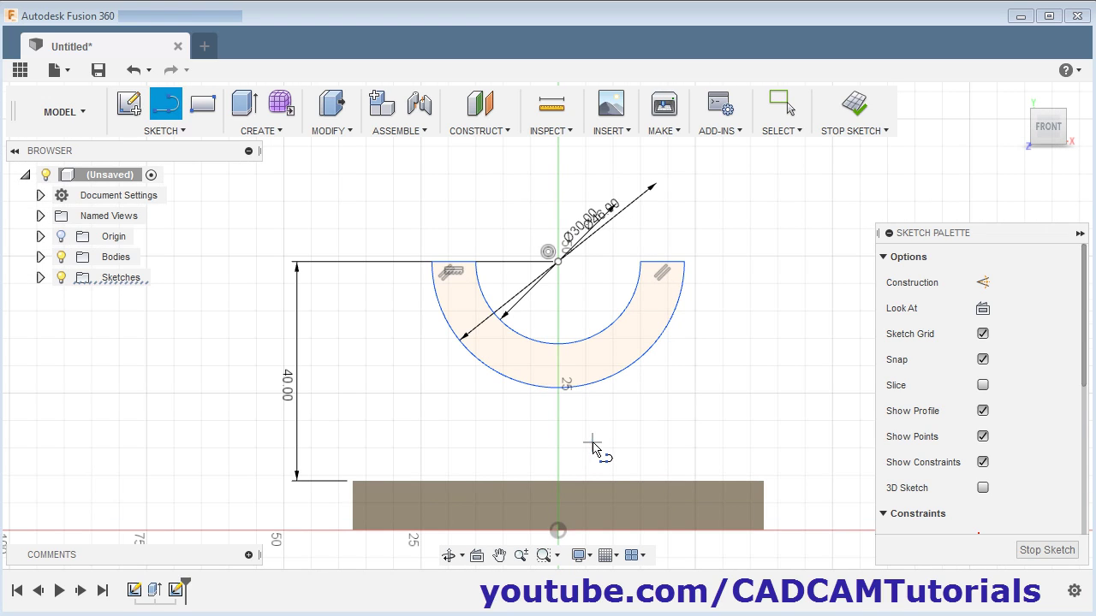
pyautogui.click(524, 380)
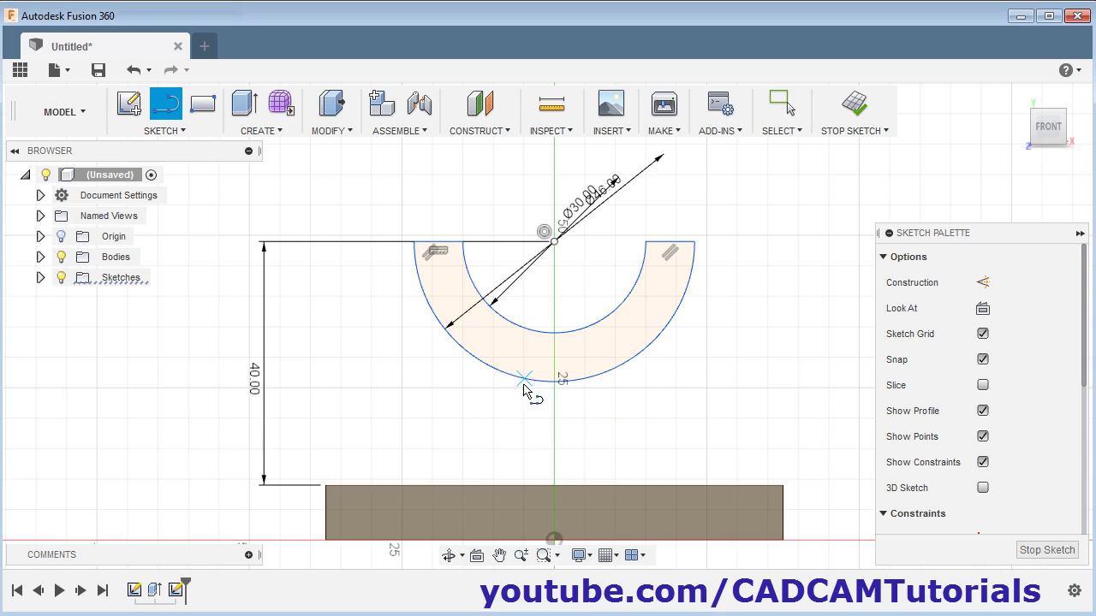
pyautogui.click(525, 510)
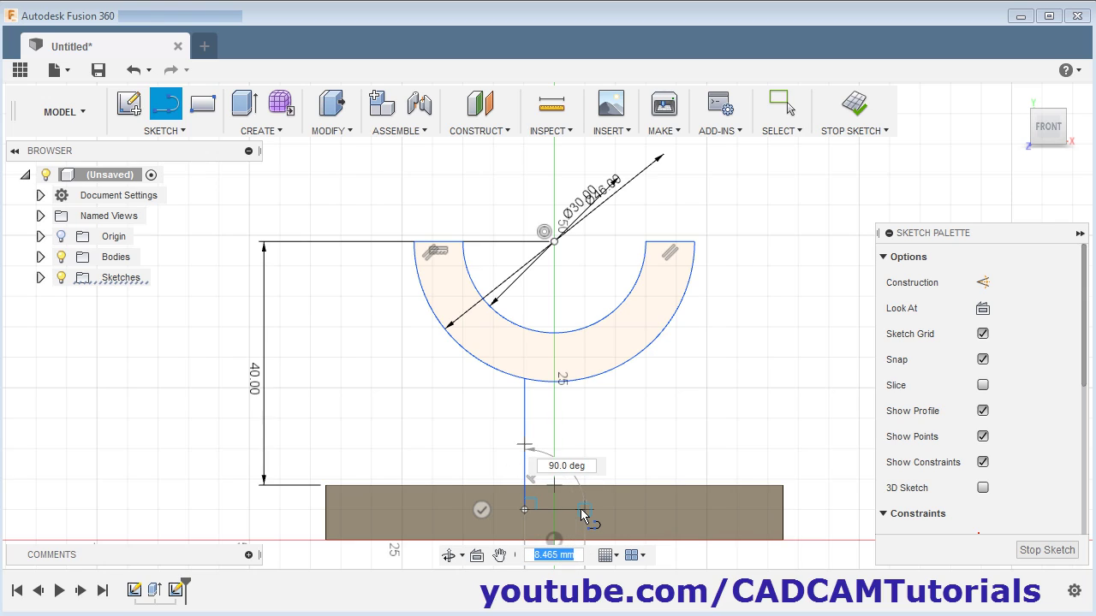
pyautogui.click(585, 511)
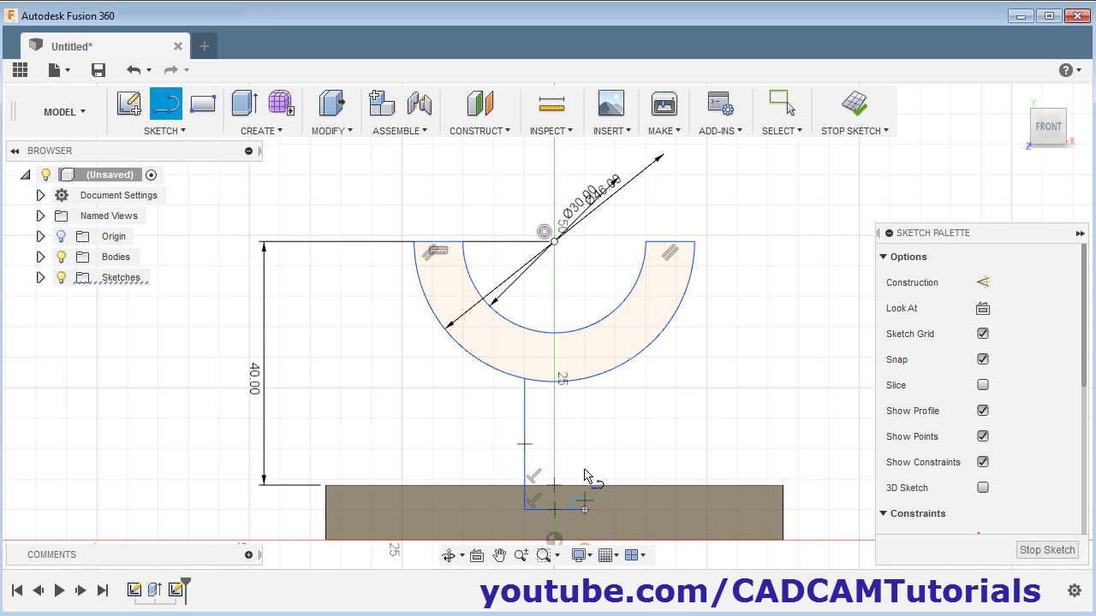
pyautogui.click(584, 380)
pyautogui.press('Escape')
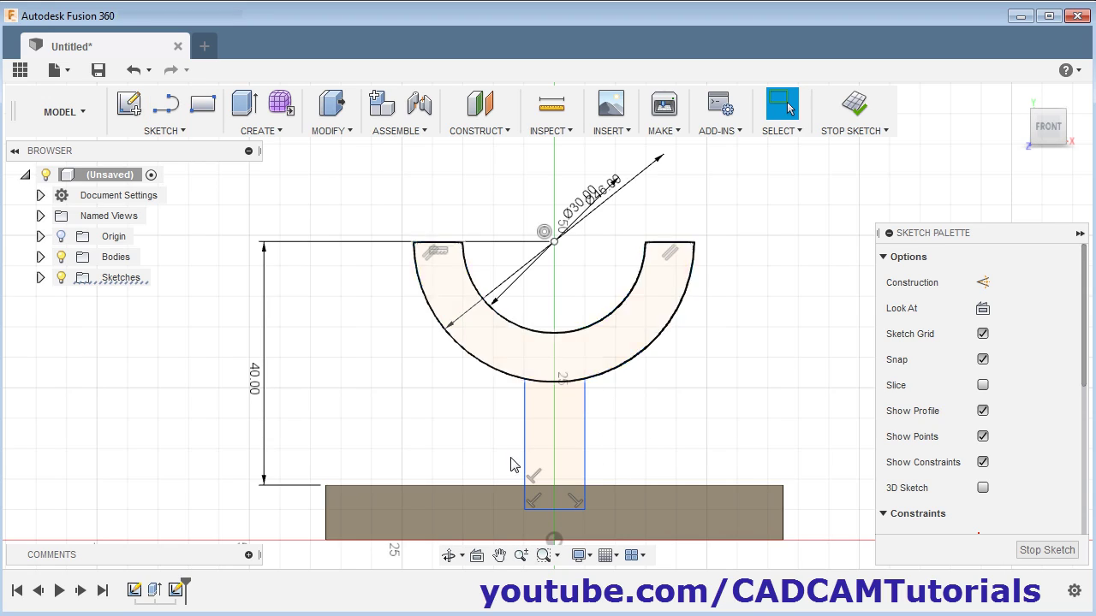
# - Dimension the distance between the stem's vertical sides as 9 mm
pyautogui.press('d')
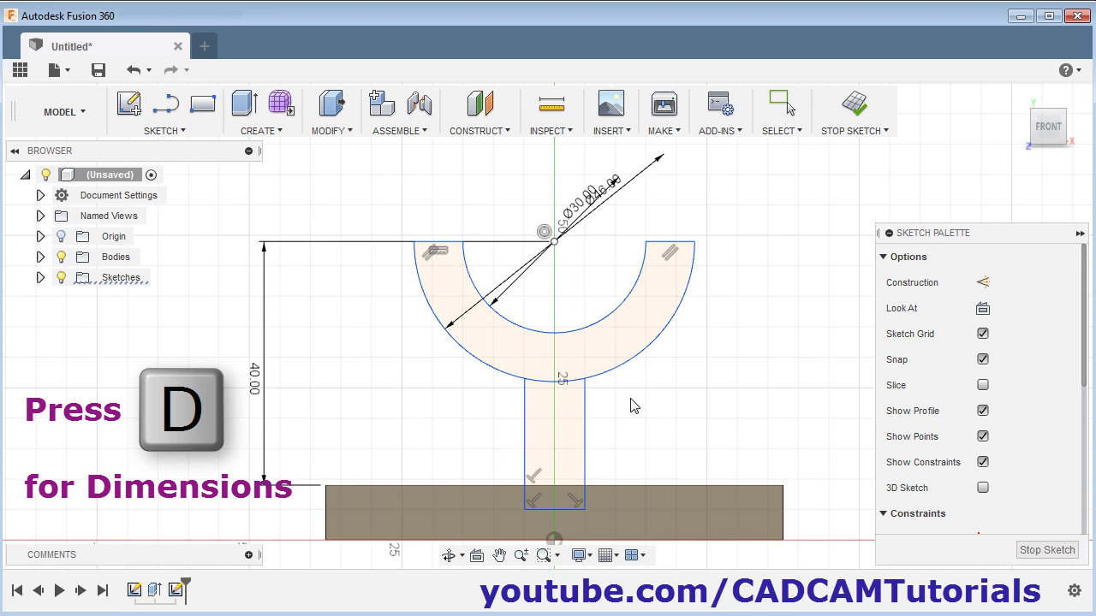
pyautogui.click(525, 439)
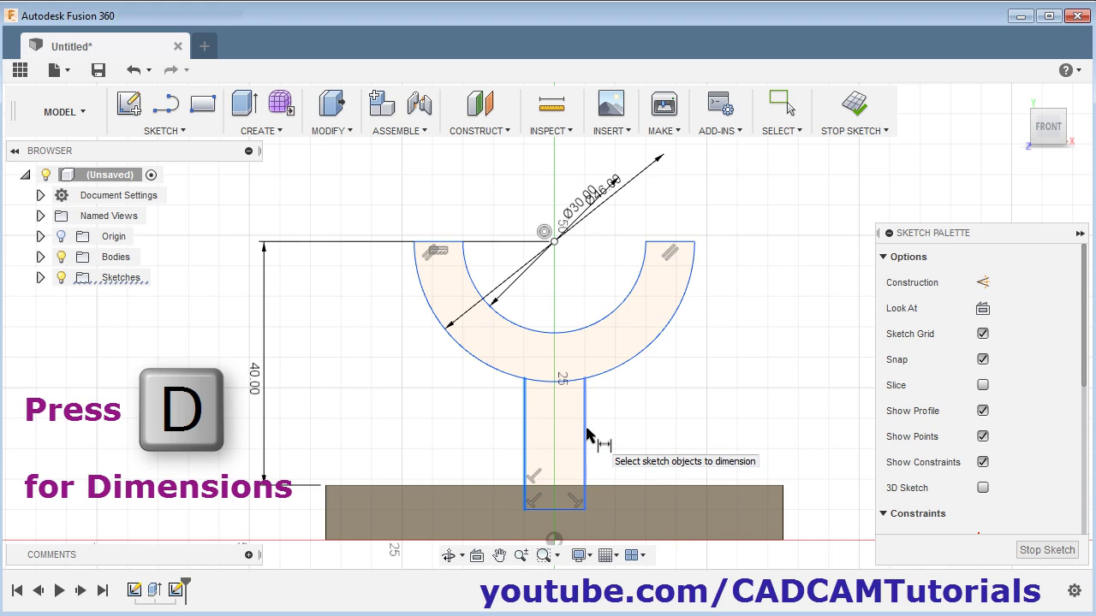
pyautogui.click(586, 449)
pyautogui.click(651, 414)
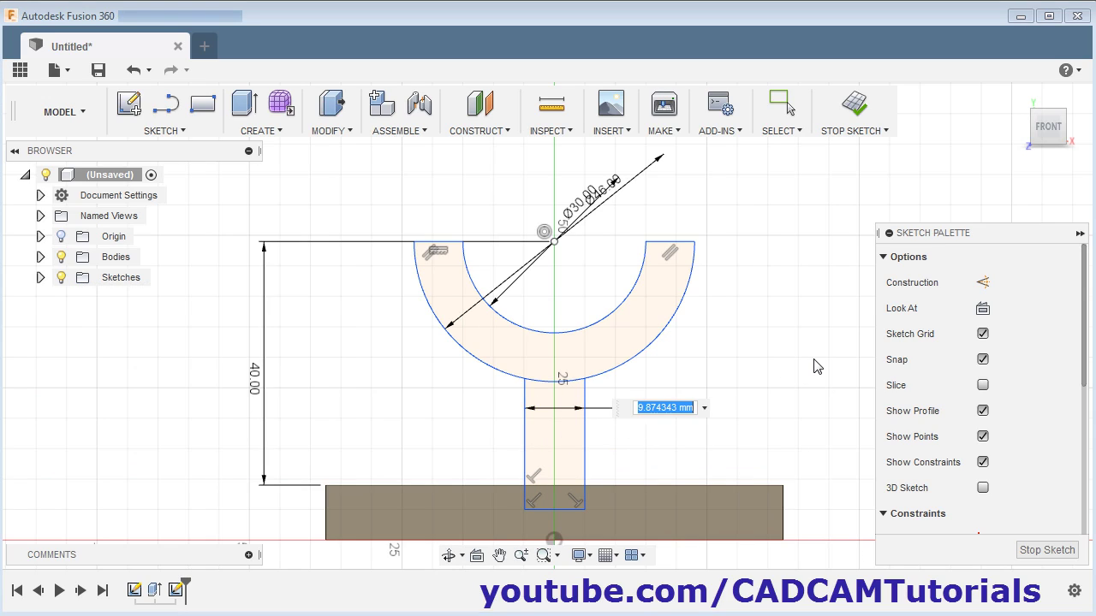
pyautogui.write('9')
pyautogui.press('Return')
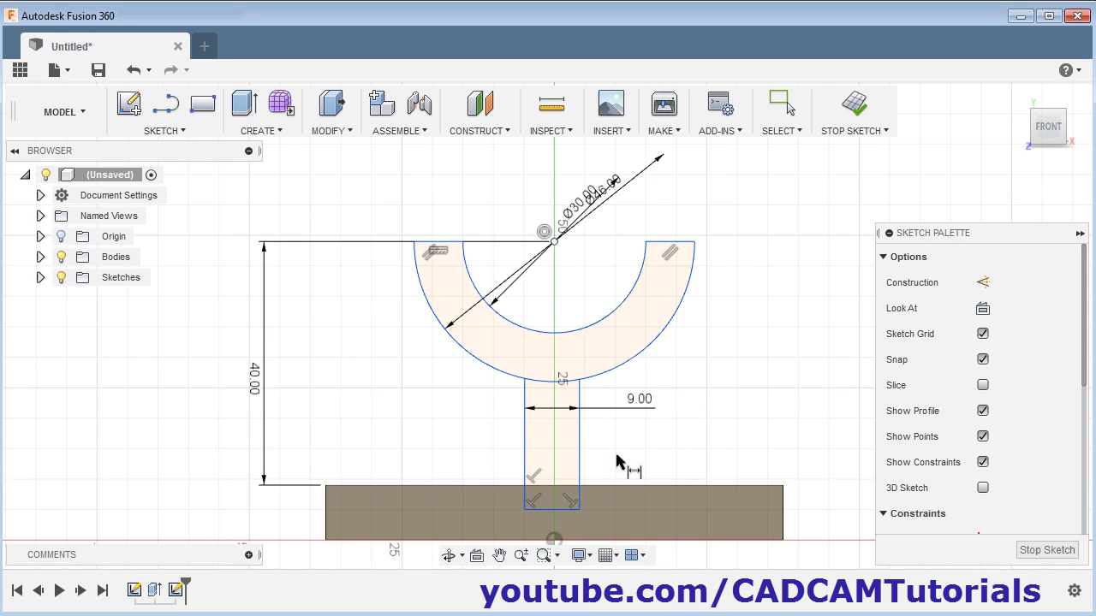
pyautogui.scroll(-2, 623, 465)
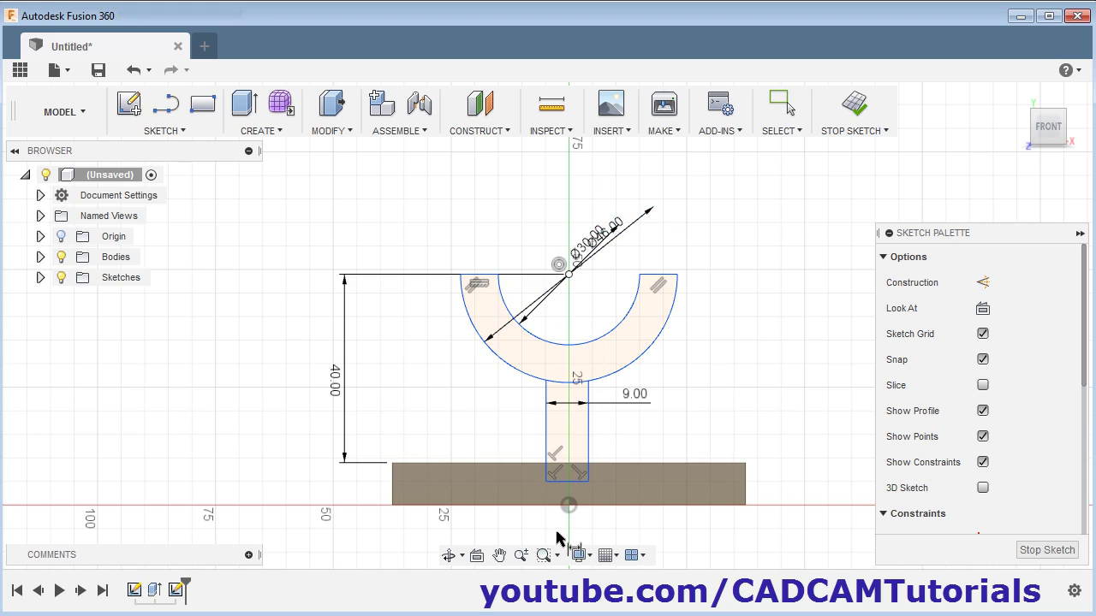
# - Start an arc from the sketch origin, then cancel it
pyautogui.click(166, 104)
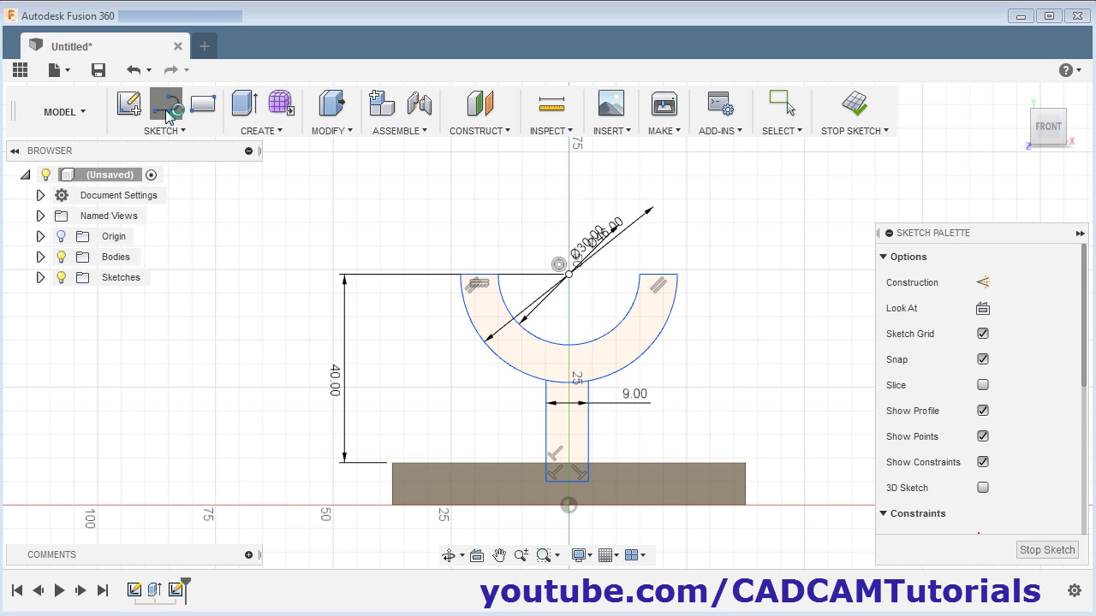
pyautogui.click(568, 505)
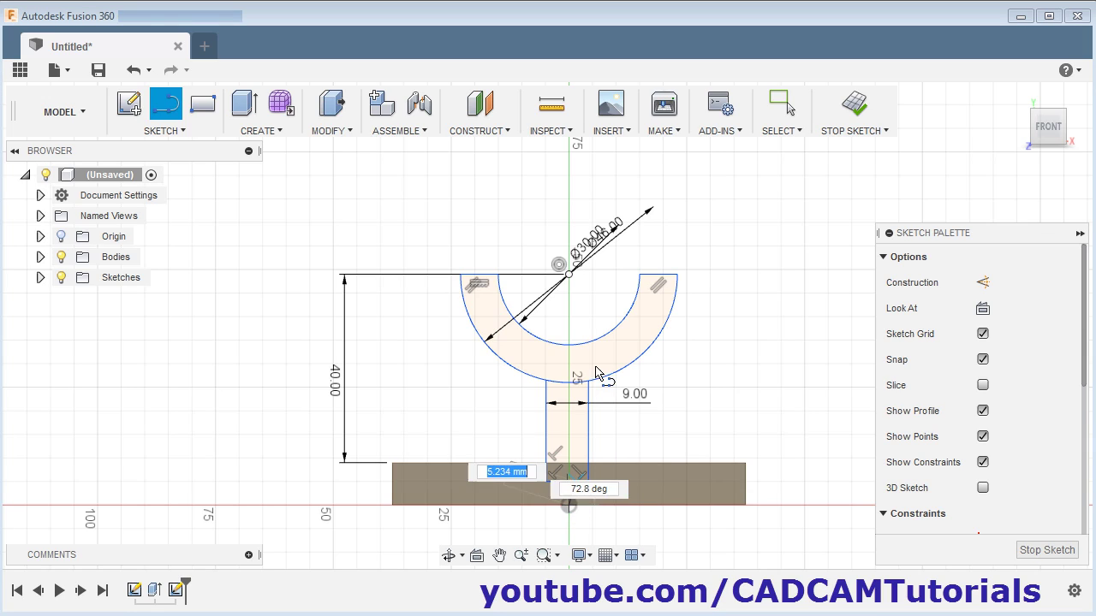
pyautogui.click(569, 293)
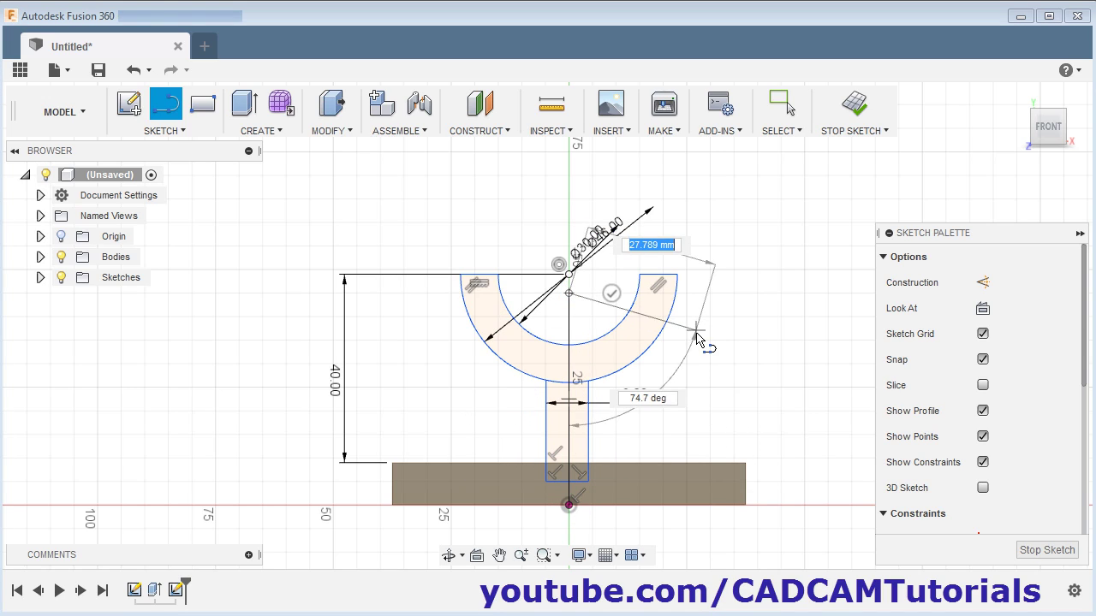
pyautogui.press('Escape')
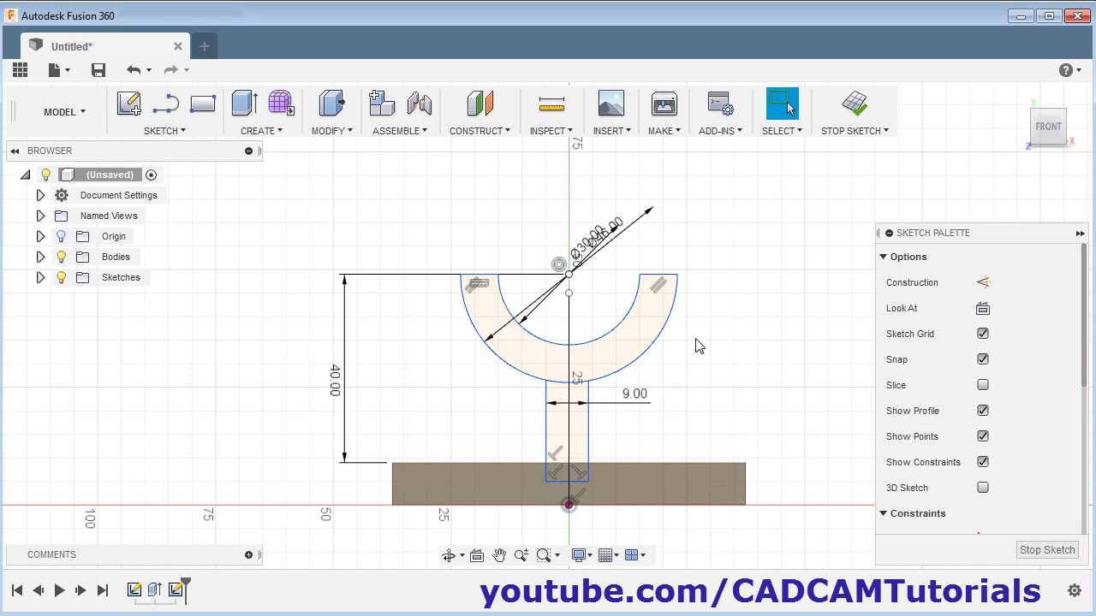
# - Make the vertical centre line dashed construction geometry and clear the selection
pyautogui.click(573, 327)
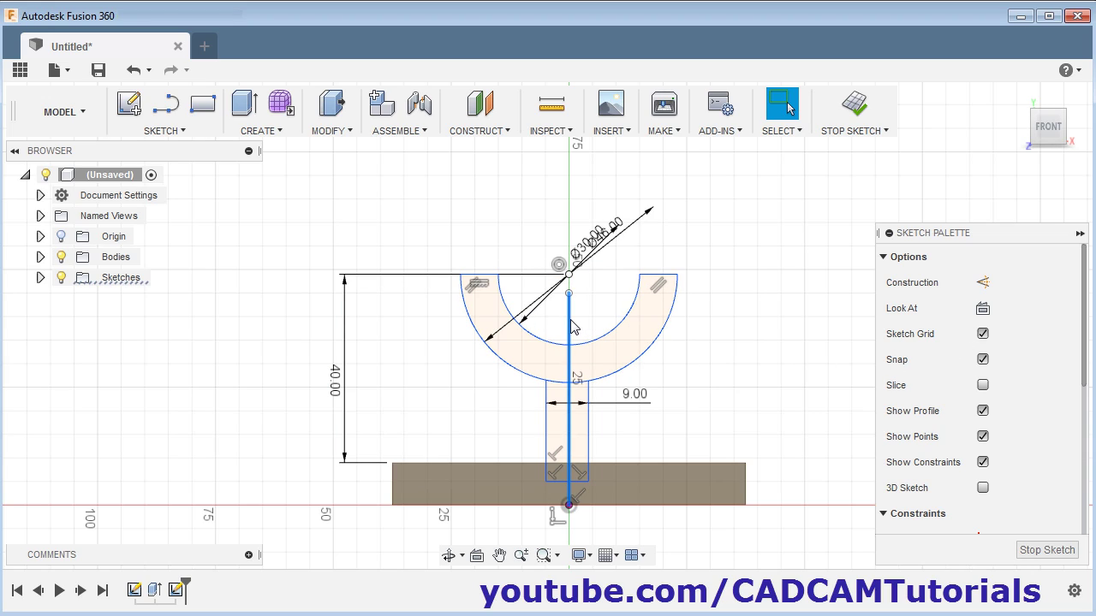
pyautogui.click(982, 285)
pyautogui.click(738, 365)
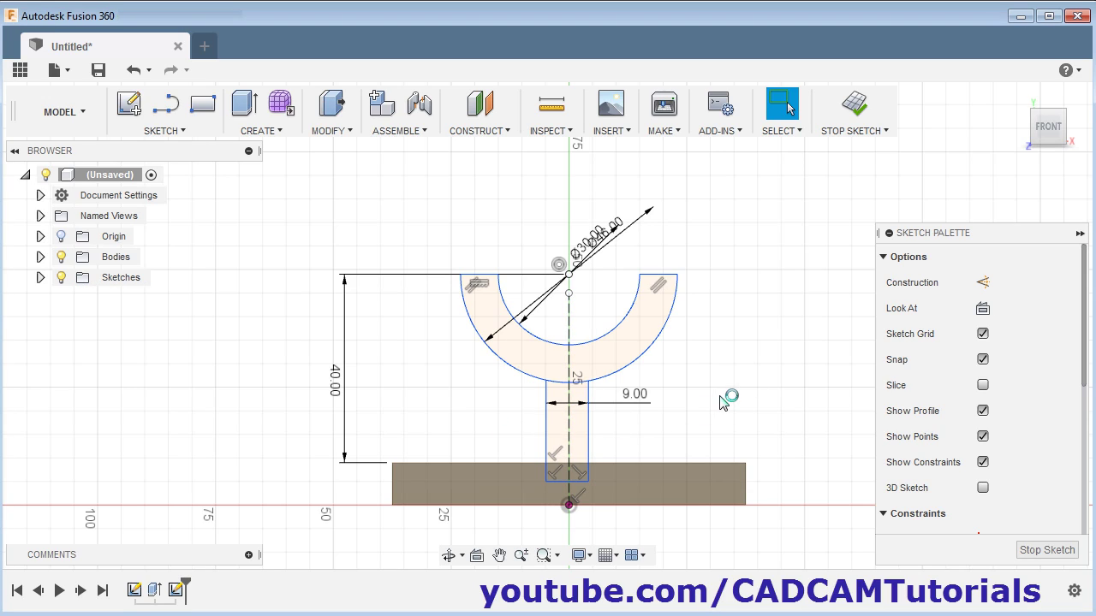
# - Apply a Symmetry constraint to the stem's left and right lines about the dashed centre line
pyautogui.scroll(-3, 953, 409)
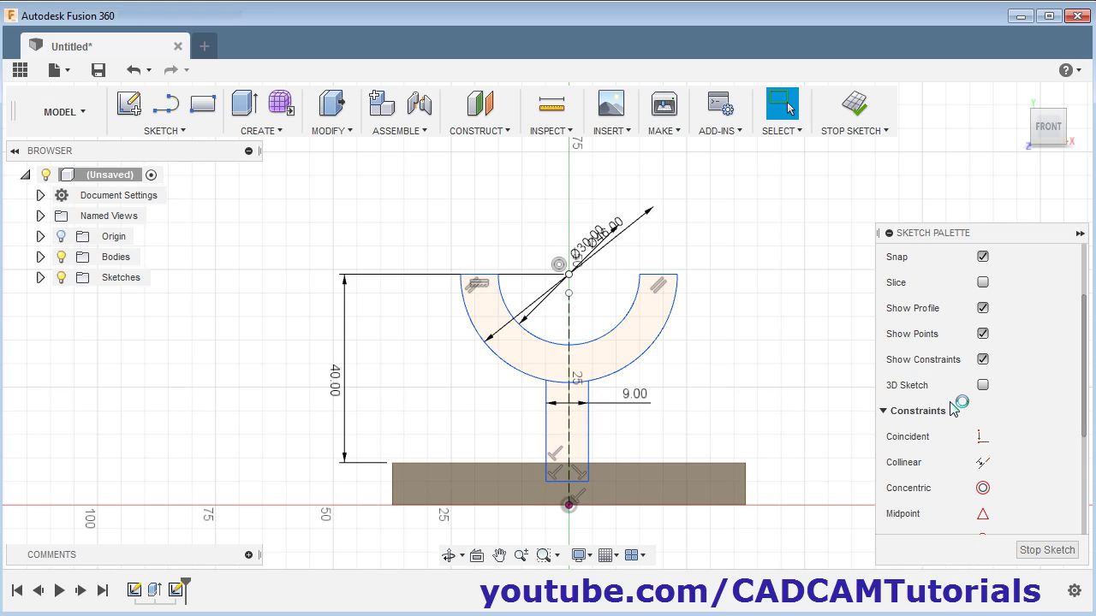
pyautogui.scroll(-5, 953, 408)
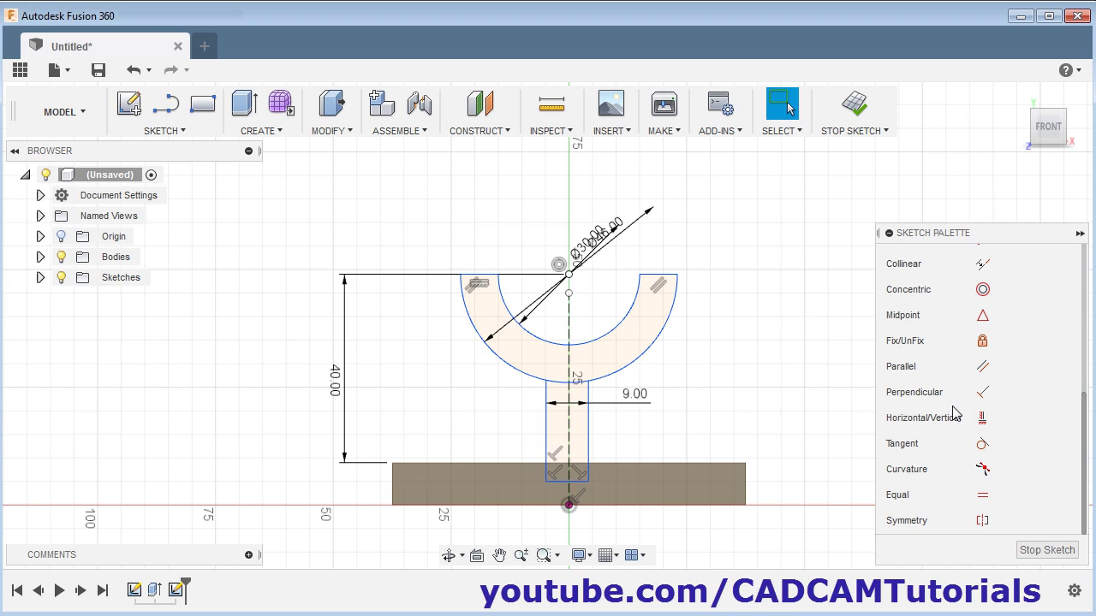
pyautogui.click(981, 521)
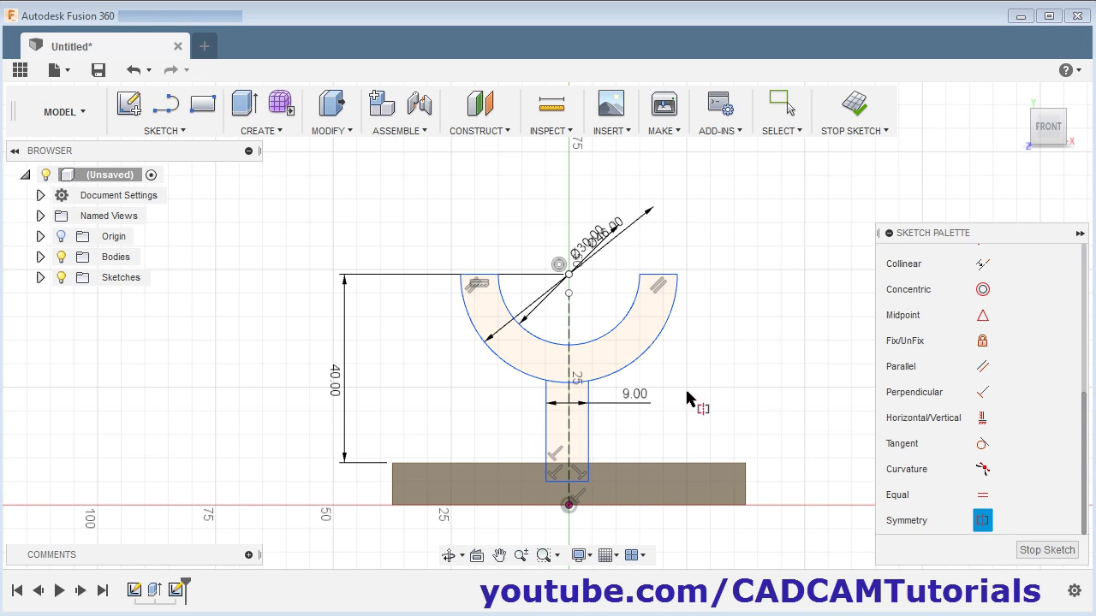
pyautogui.click(545, 424)
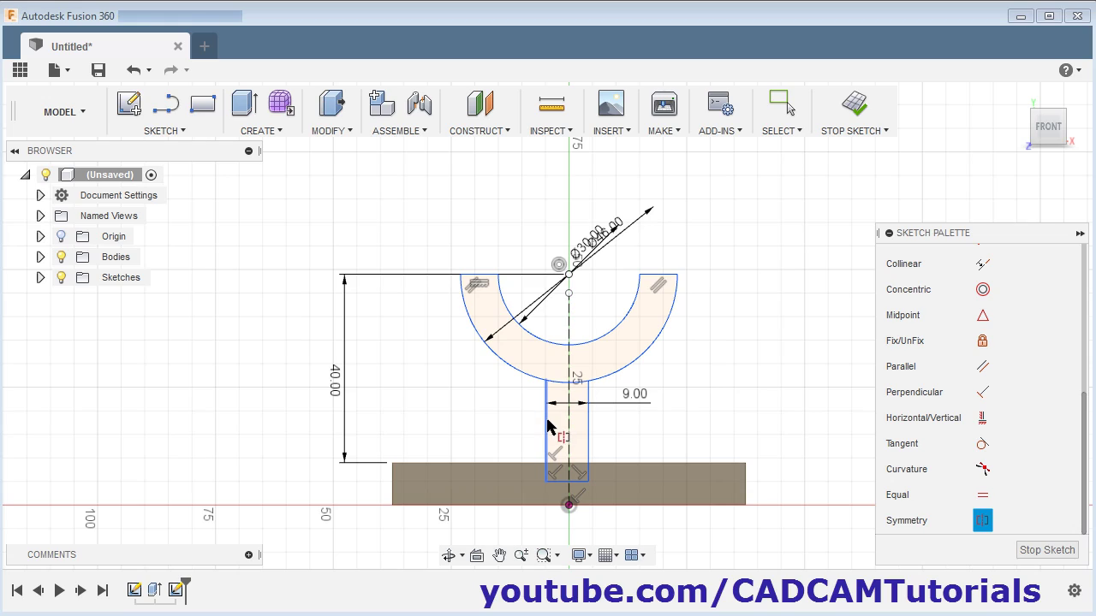
pyautogui.click(589, 430)
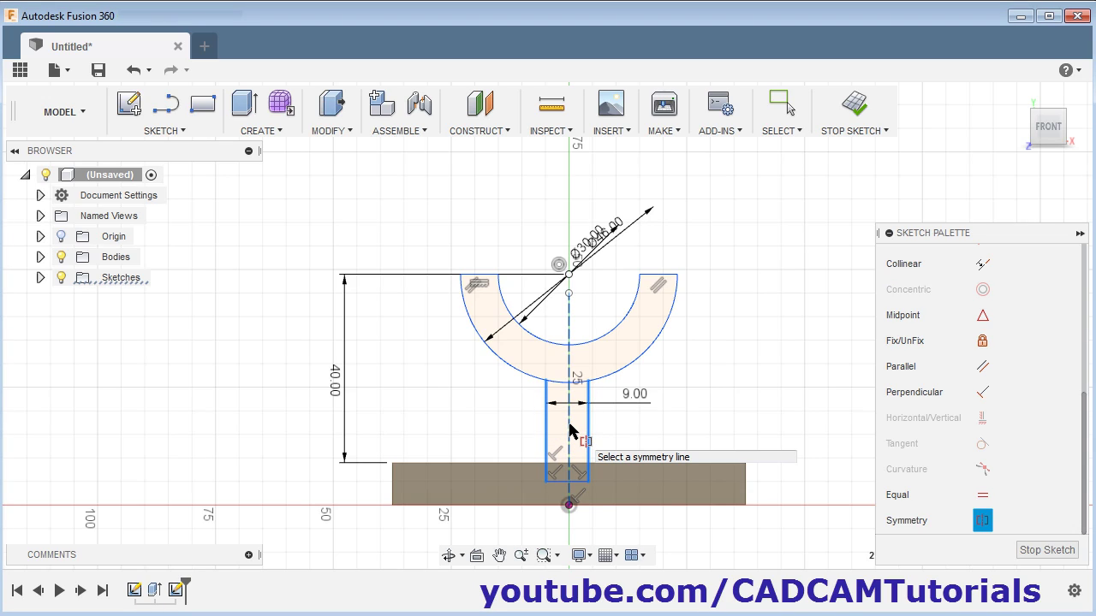
pyautogui.click(577, 422)
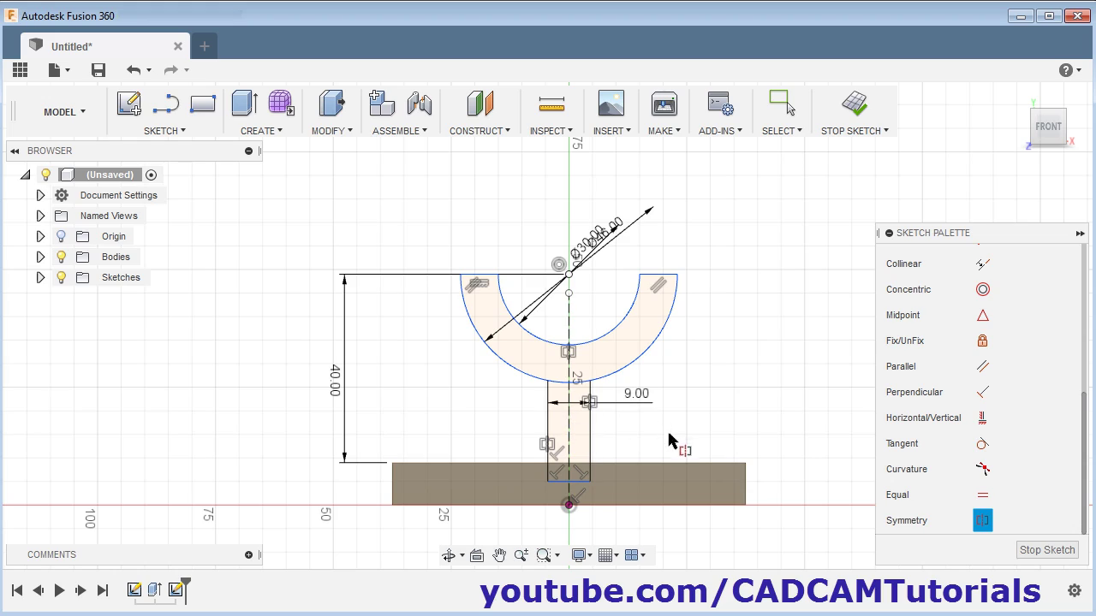
pyautogui.press('Escape')
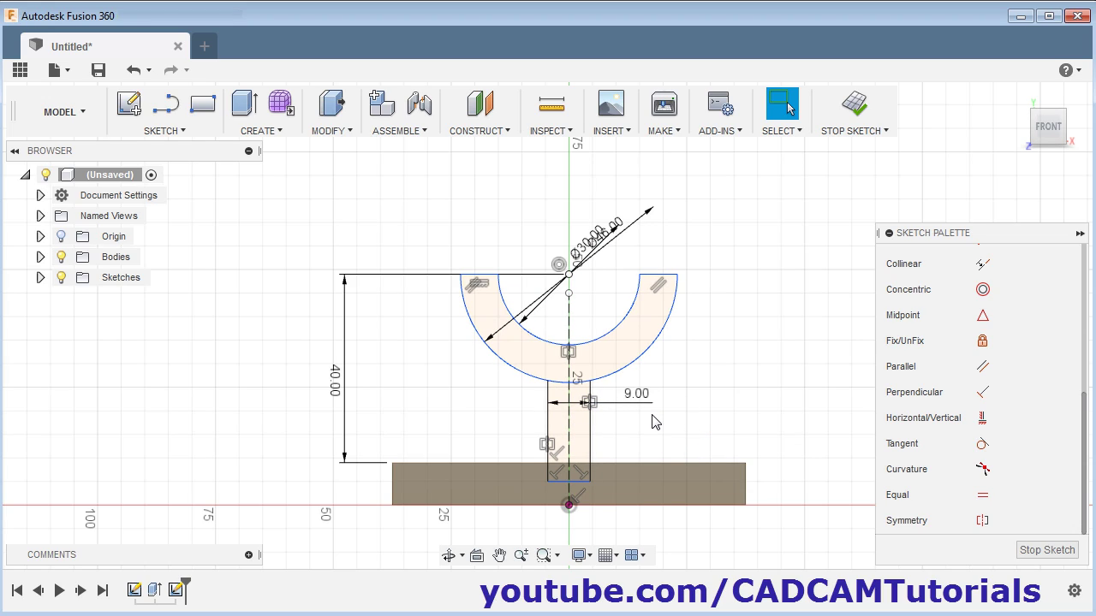
# - Trim the stem's right line inside the ring and the arc piece between the stem lines
pyautogui.press('t')
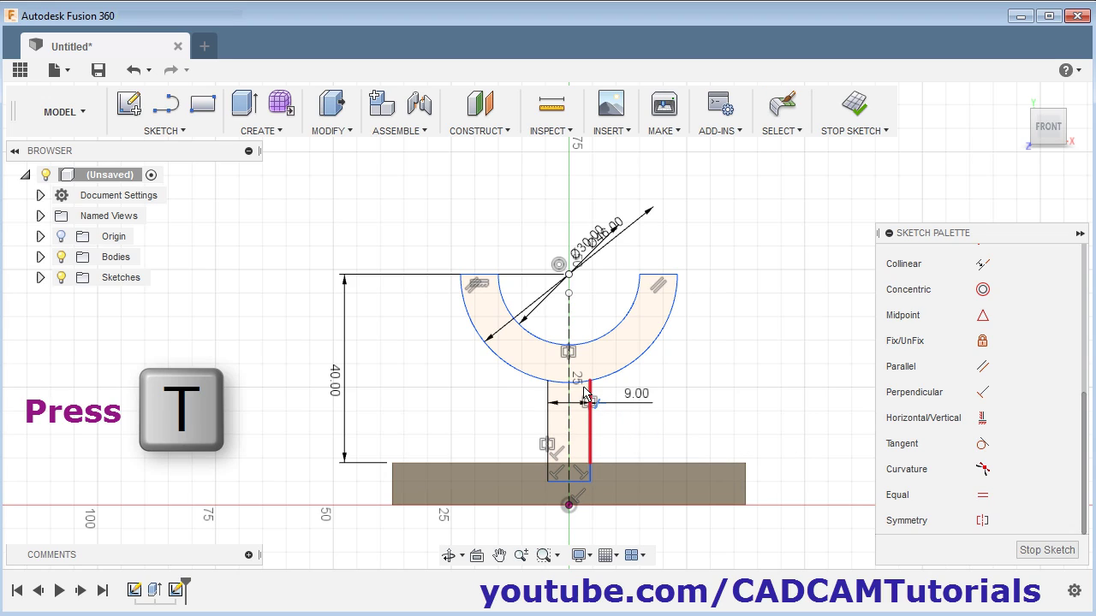
pyautogui.click(587, 395)
pyautogui.click(558, 387)
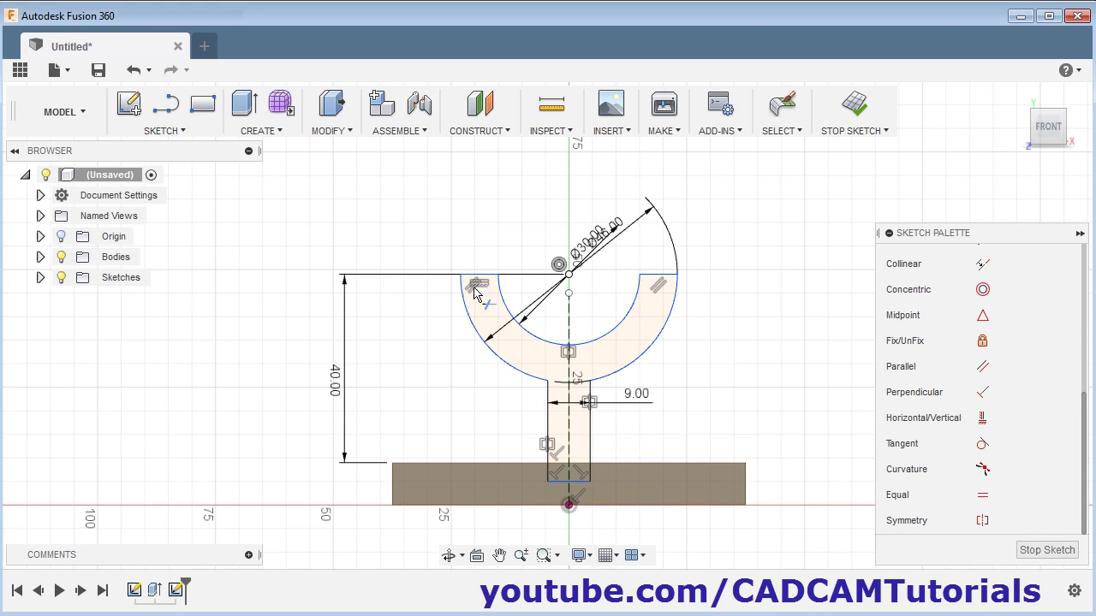
pyautogui.press('Escape')
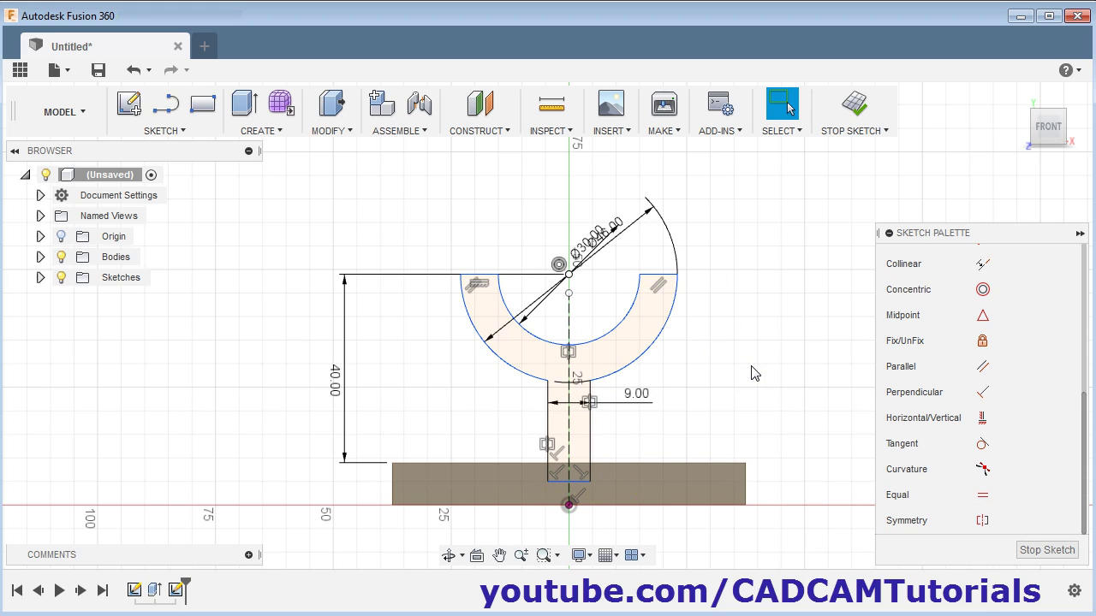
# - Stop the sketch, orbit to an isometric 3-D view beside the base plate, and start Extrude
pyautogui.click(855, 104)
pyautogui.scroll(-2, 731, 323)
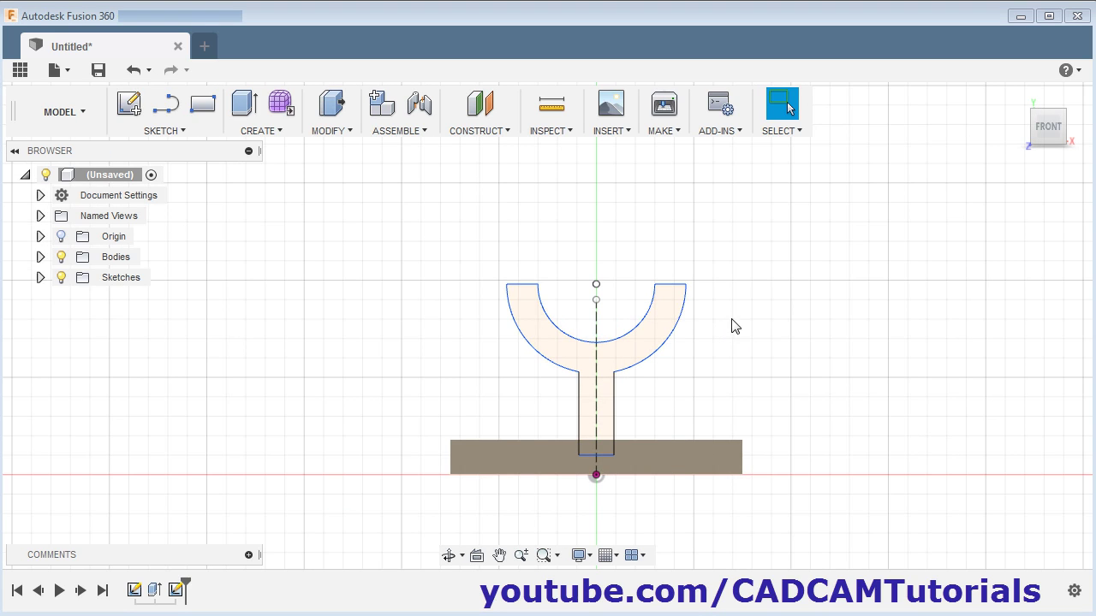
pyautogui.moveTo(731, 323); pyautogui.dragTo(656, 319, button='middle')
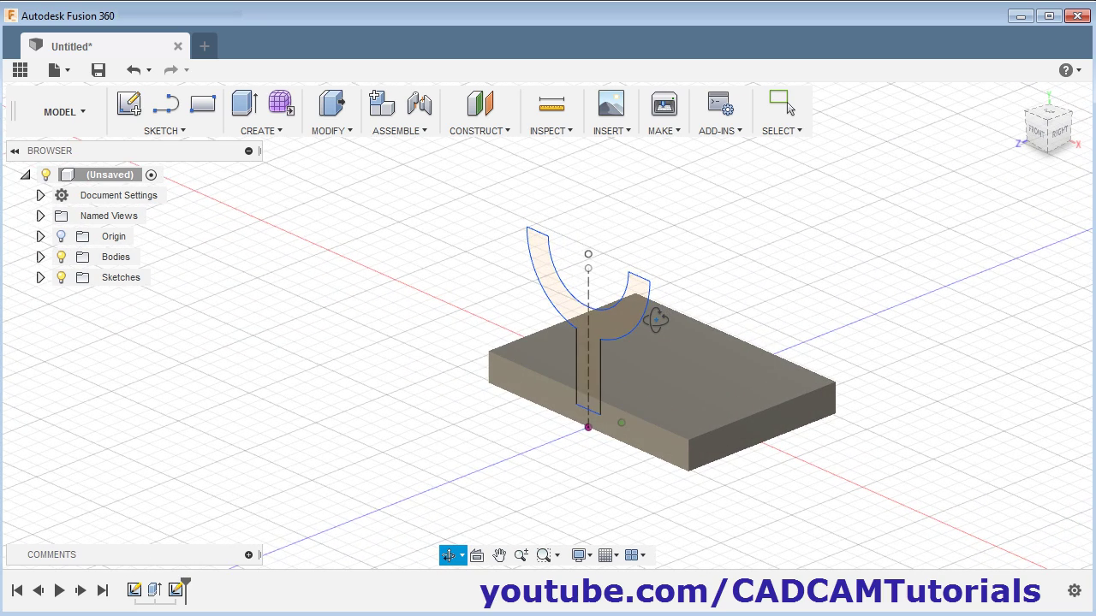
pyautogui.press('Escape')
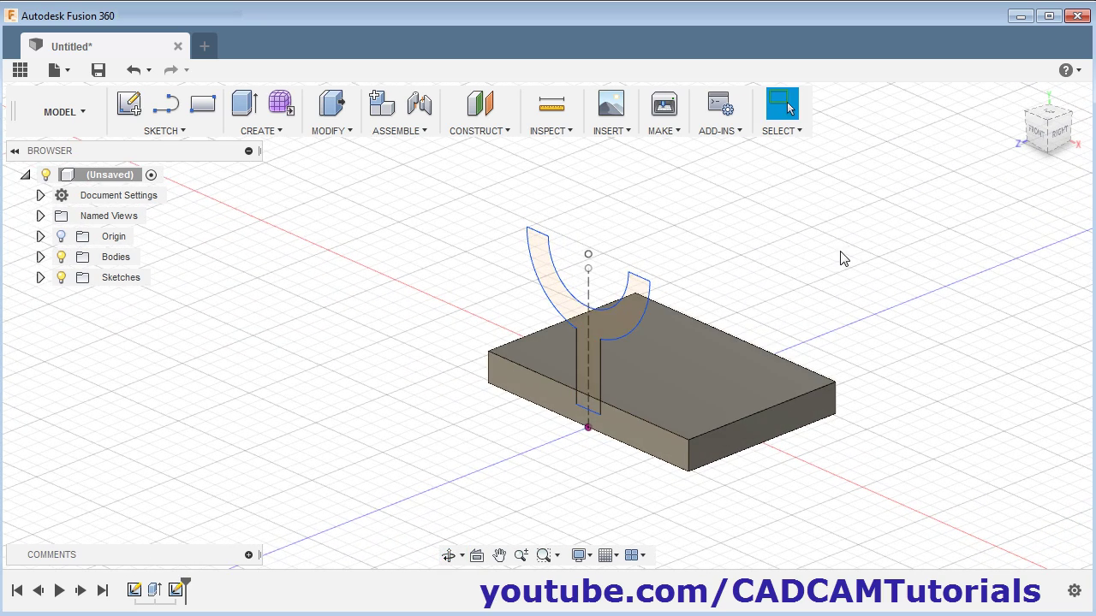
pyautogui.click(244, 102)
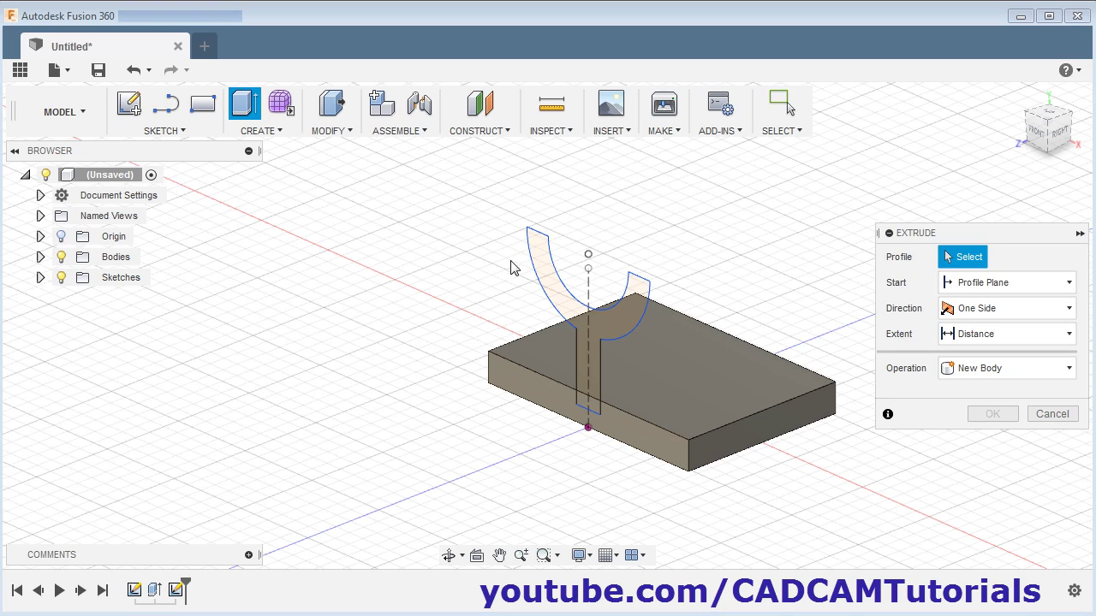
# - Extrude the Y-shaped profile -52 mm with the Join operation onto the base plate
pyautogui.click(540, 276)
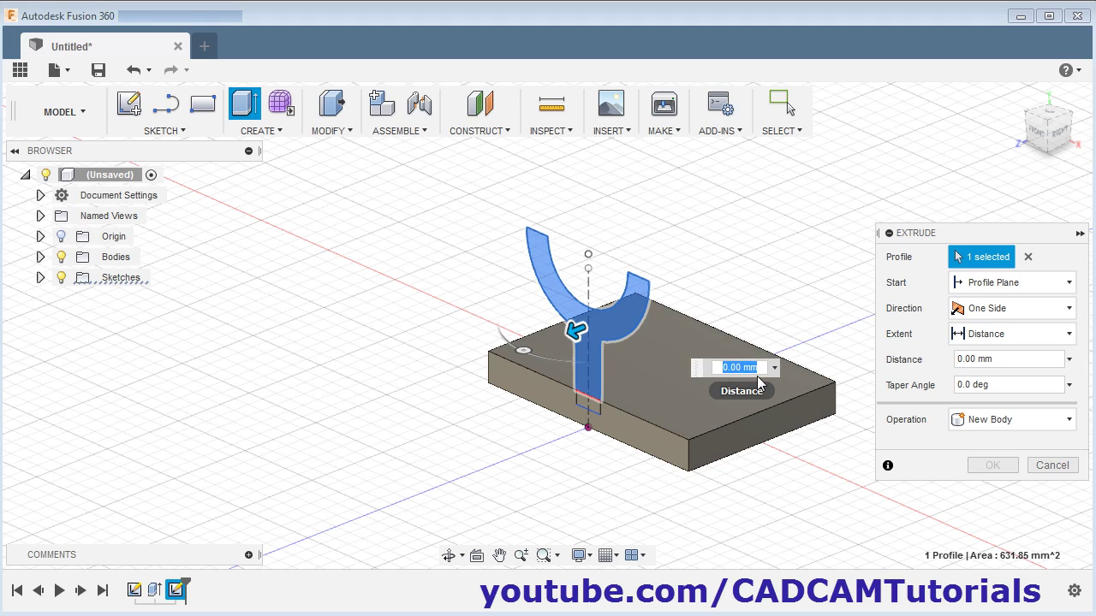
pyautogui.write('52')
pyautogui.press('Return')
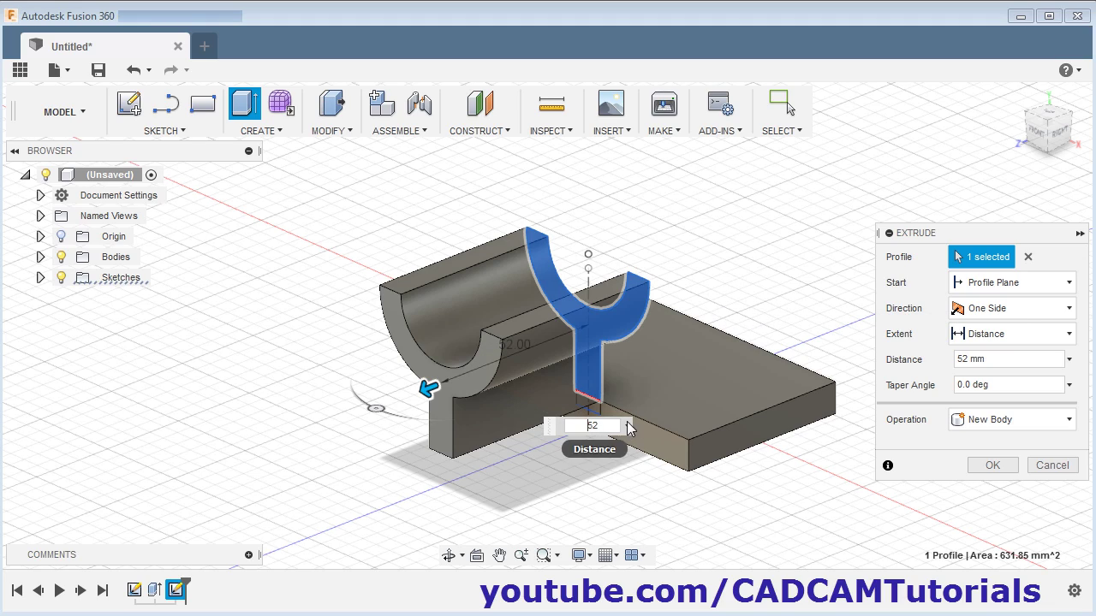
pyautogui.click(738, 347)
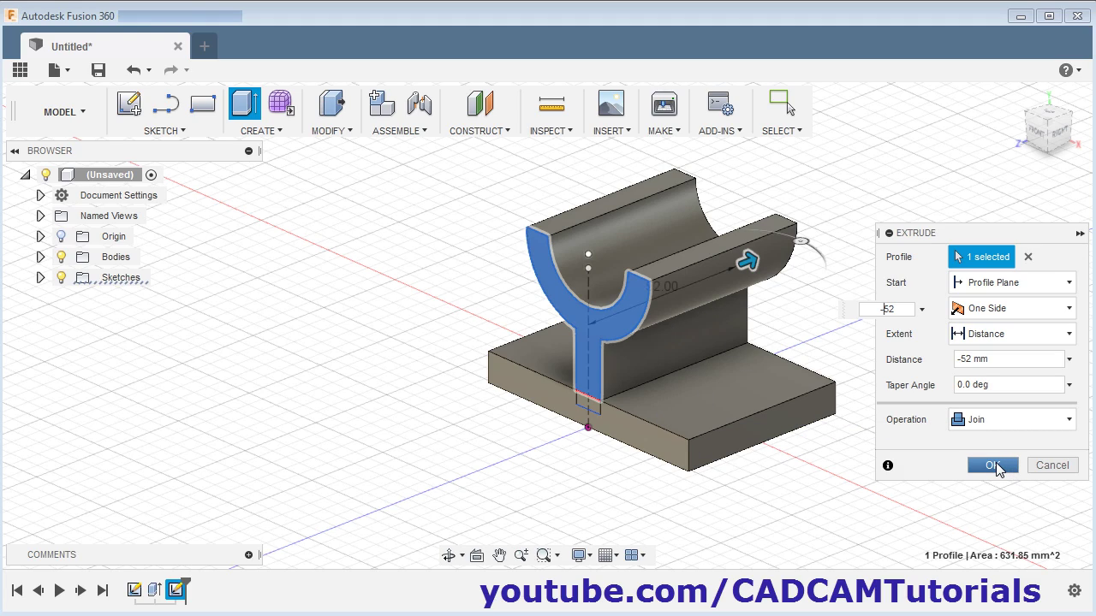
pyautogui.click(993, 465)
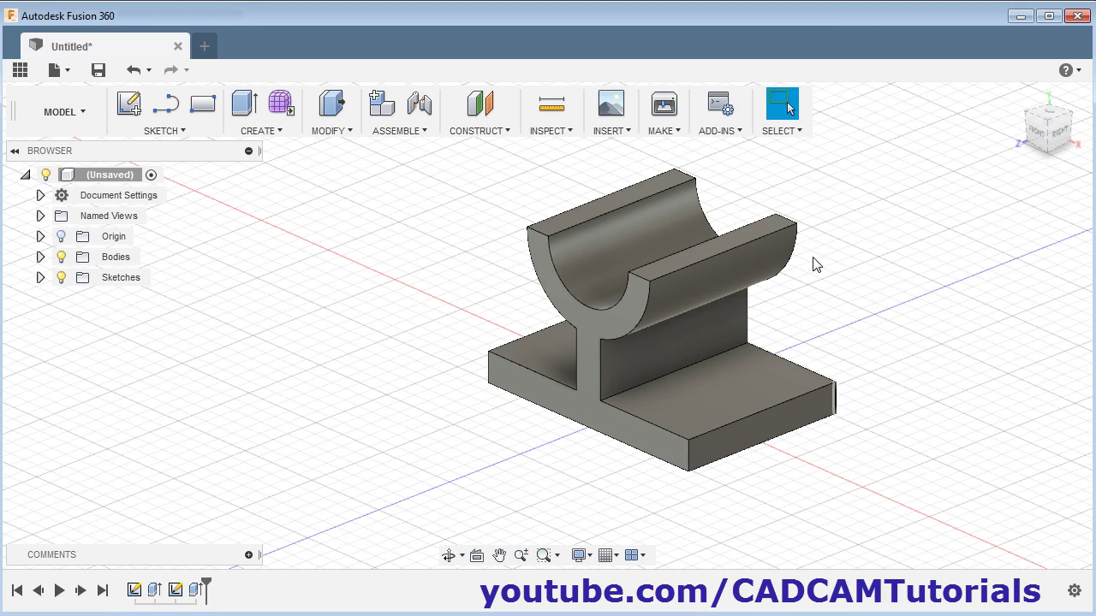
# - Compare the extruded bracket against the dimensioned PDF drawing in Adobe Reader
pyautogui.scroll(3, 815, 265)
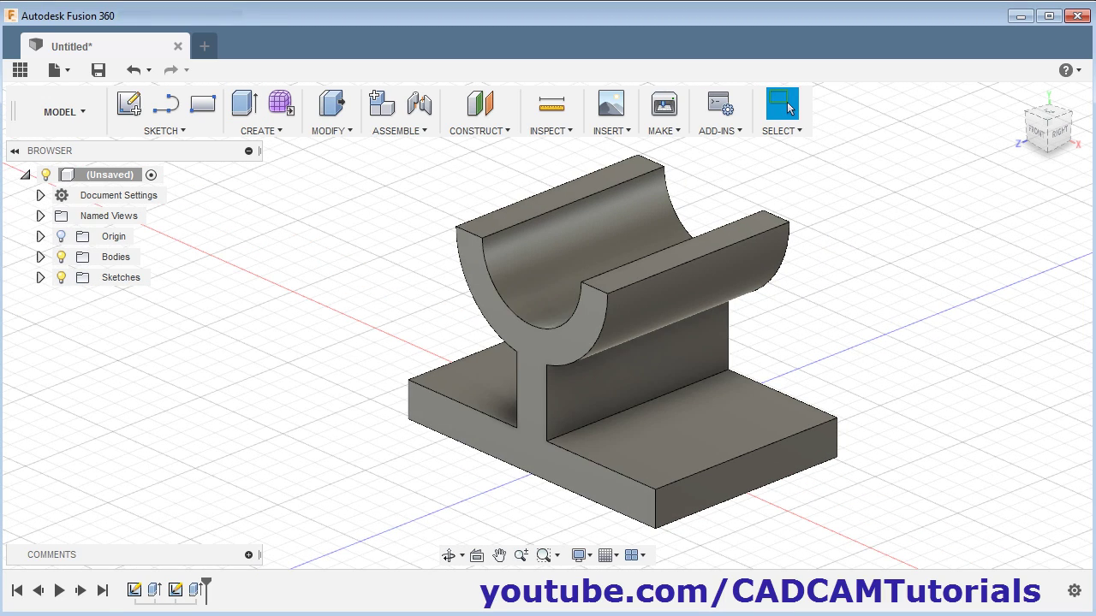
pyautogui.hotkey('alt', 'Tab')
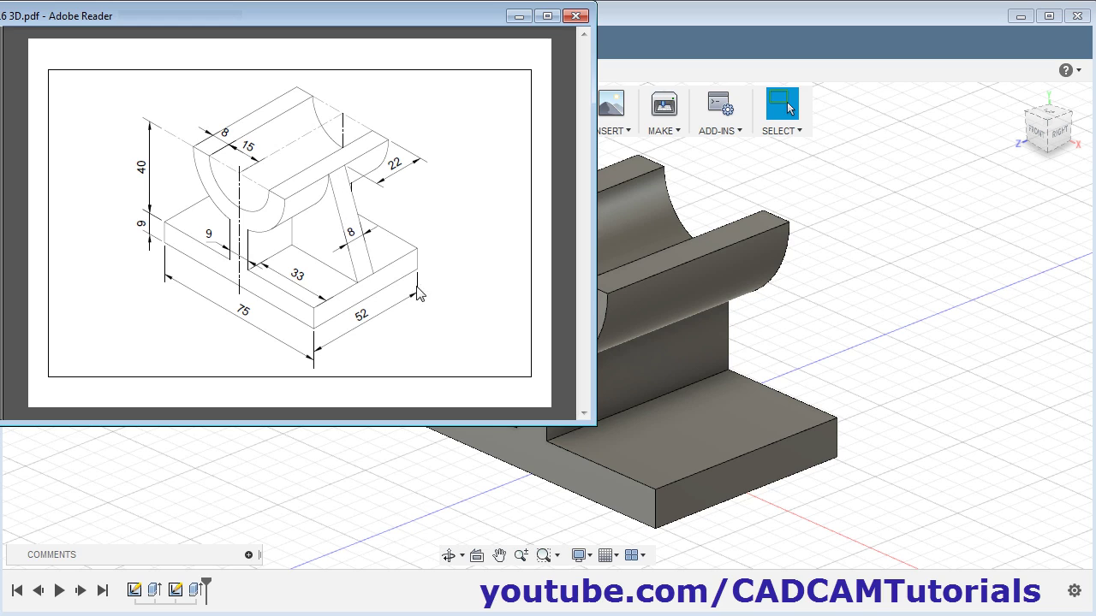
pyautogui.click(972, 321)
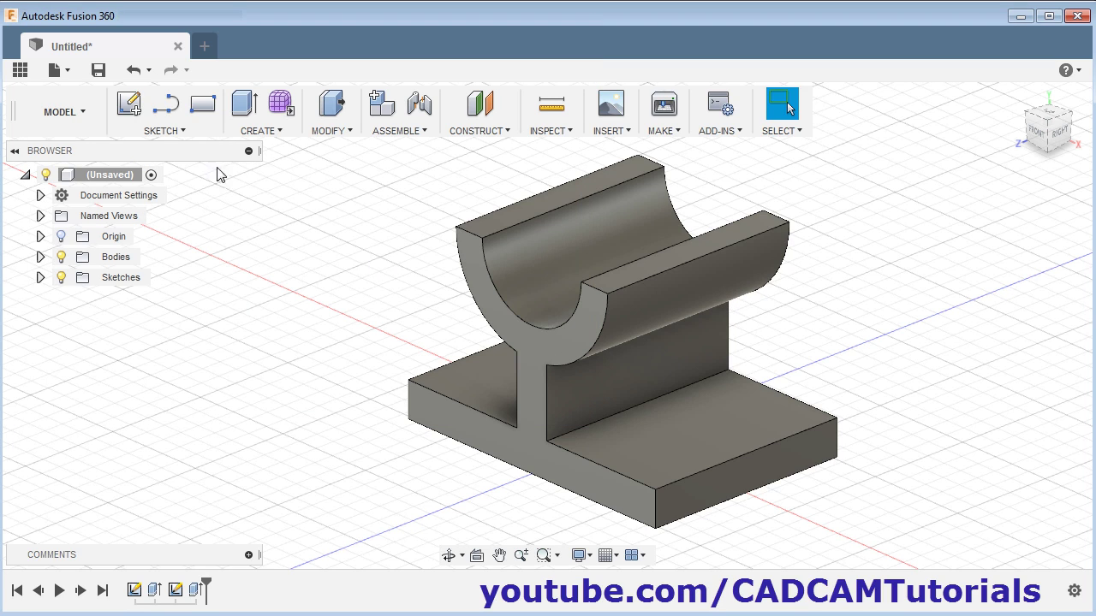
# - On the web's side face, draw a line from the arc's outer tip to the base's top corner
pyautogui.click(165, 105)
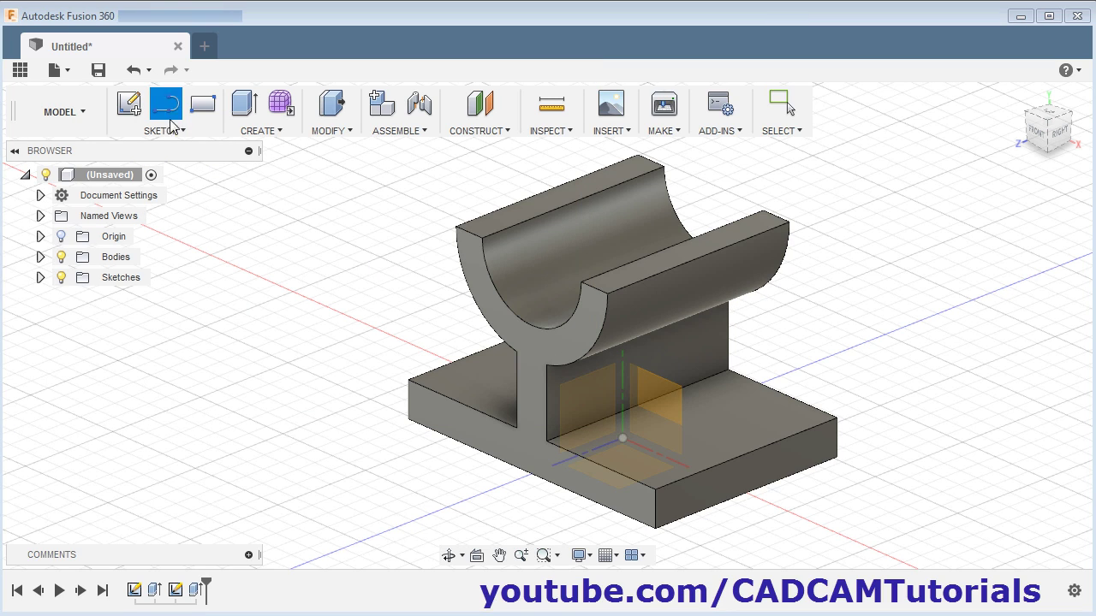
pyautogui.click(666, 404)
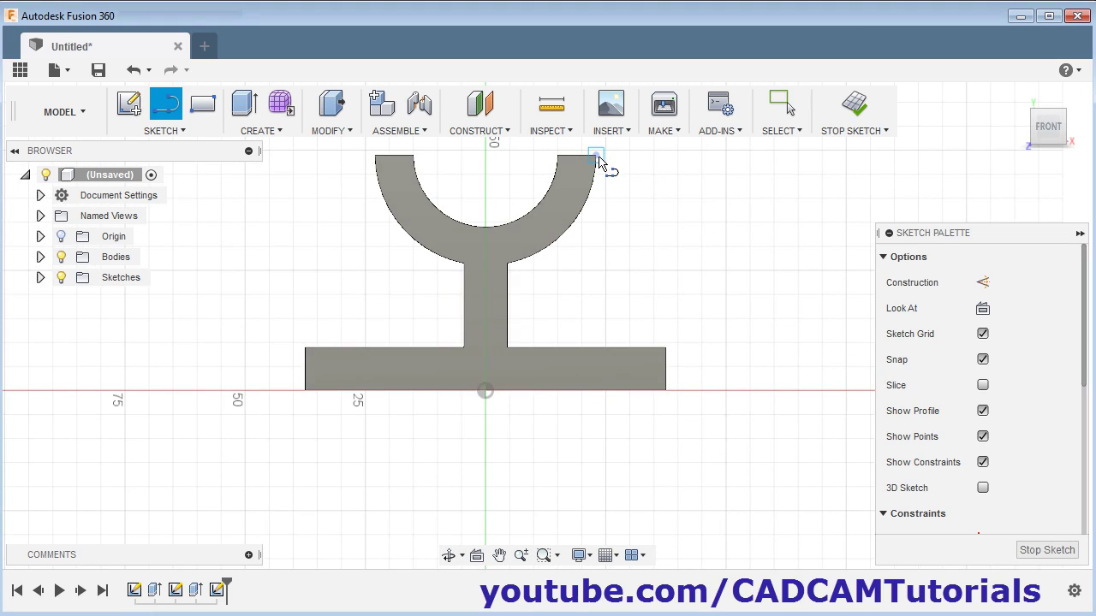
pyautogui.click(596, 157)
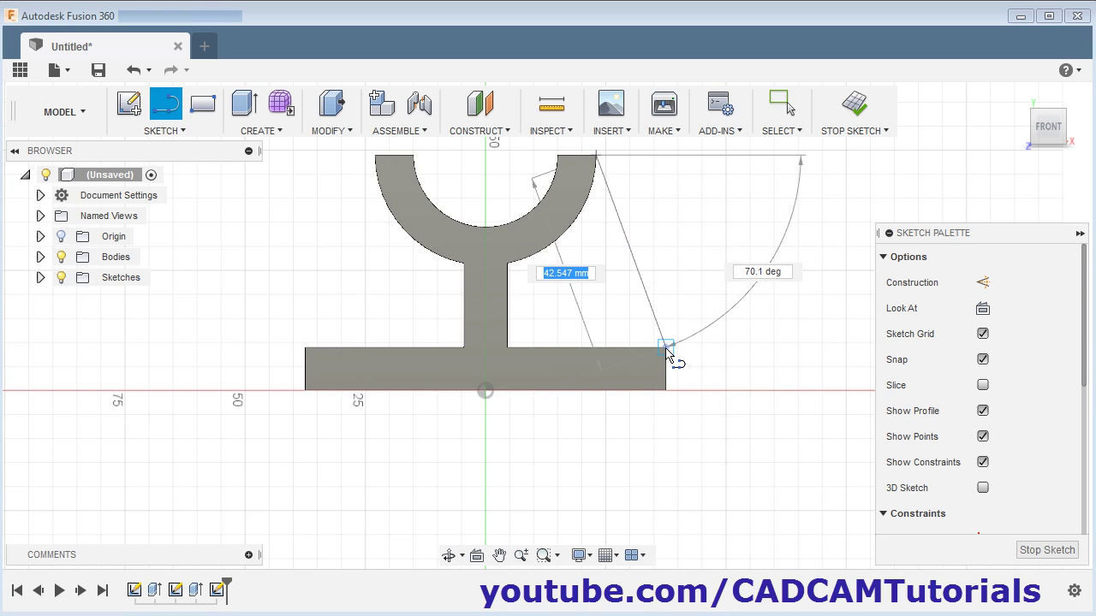
pyautogui.click(666, 349)
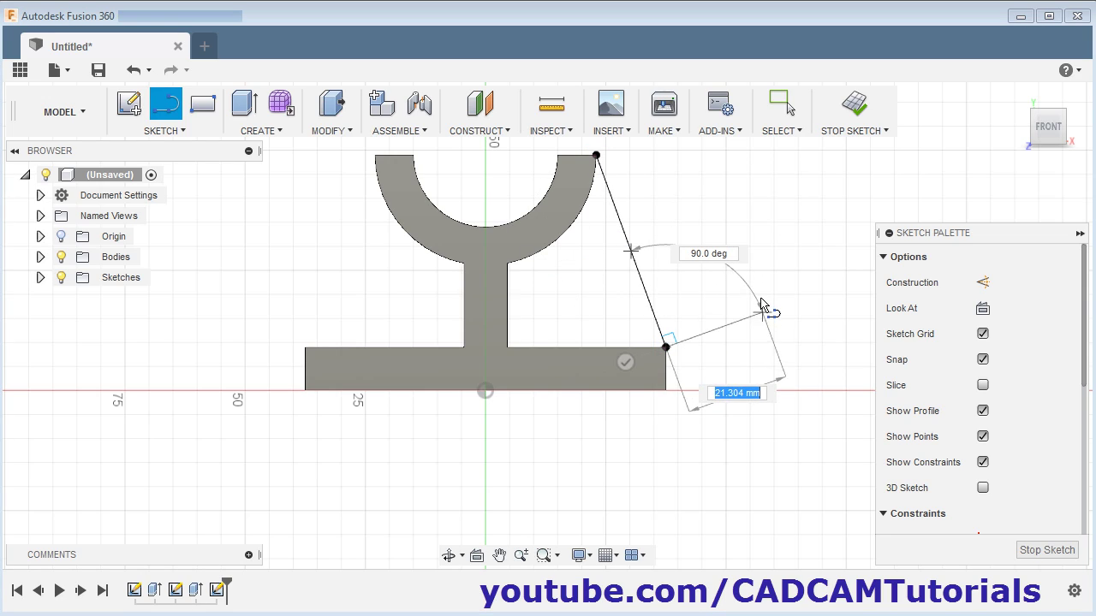
pyautogui.press('Escape')
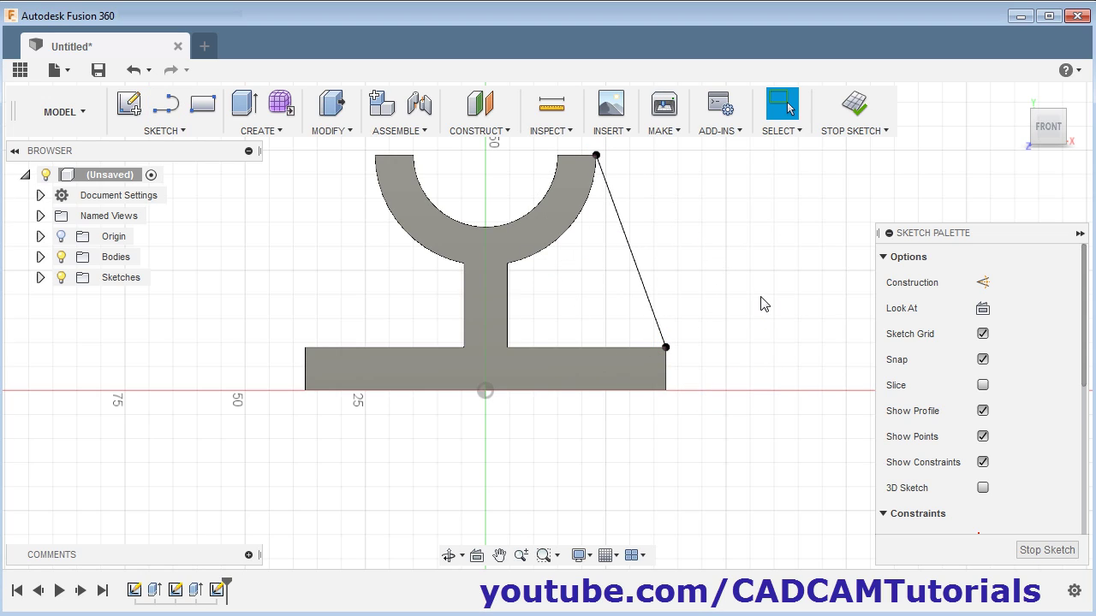
pyautogui.click(849, 104)
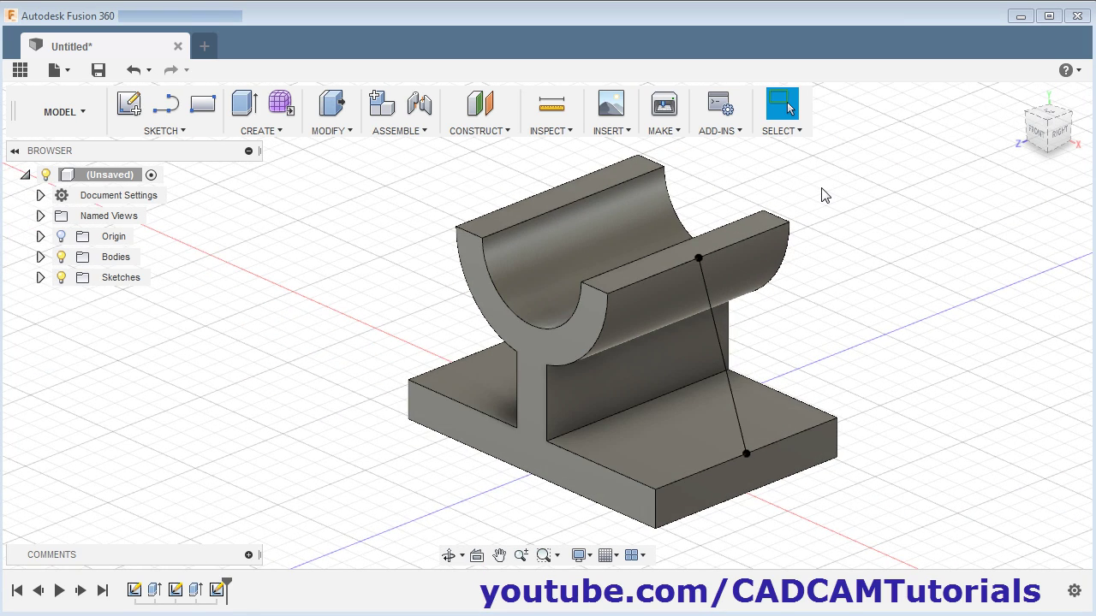
# - Create an 8 mm Symmetric, To Next rib along the diagonal sketch line
pyautogui.click(276, 133)
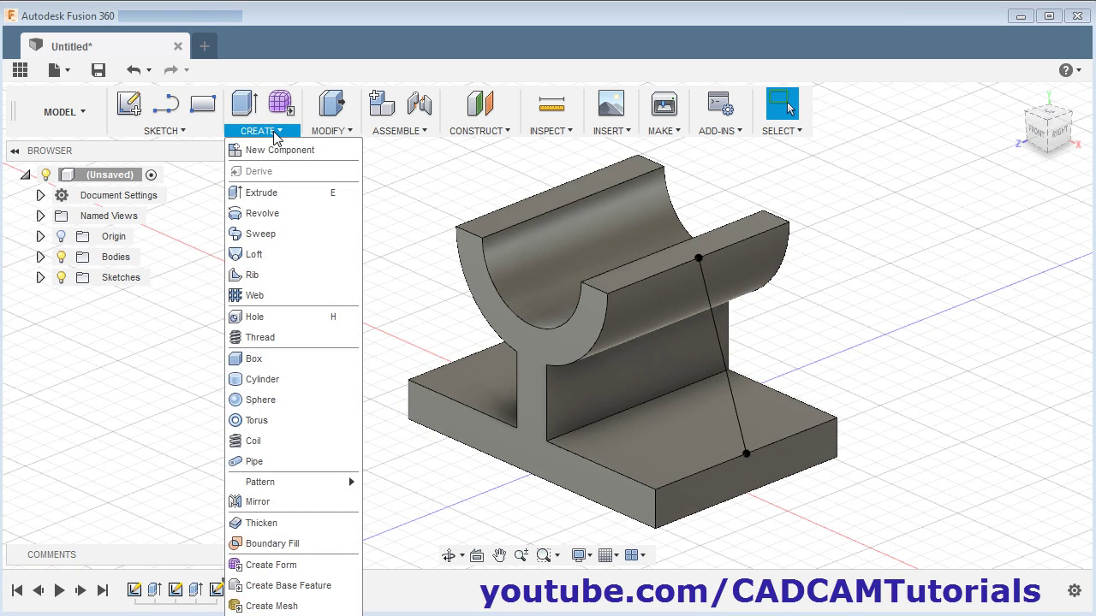
pyautogui.click(253, 275)
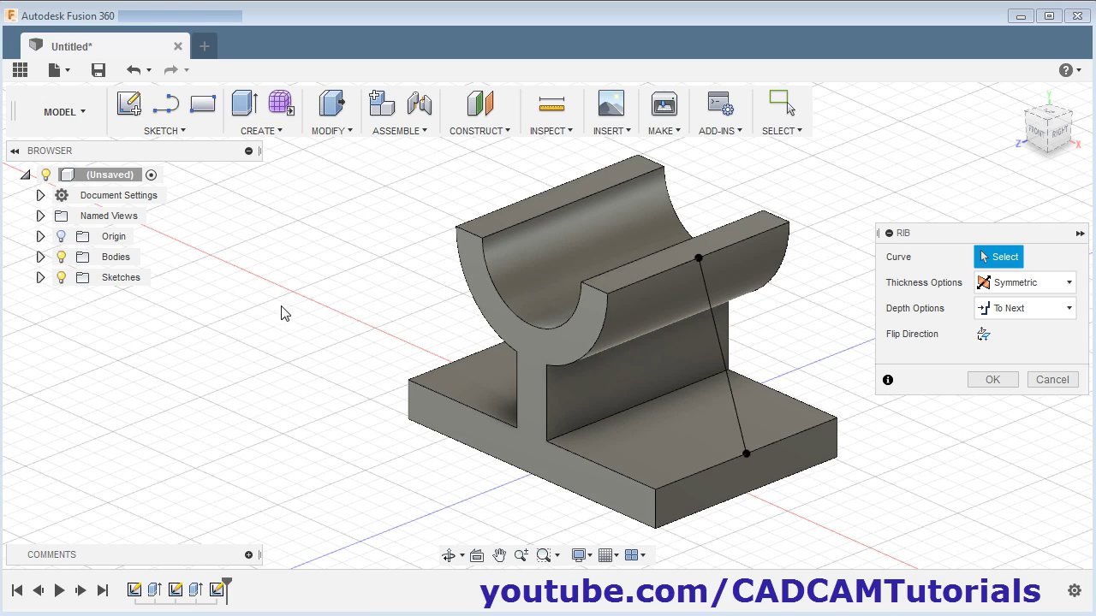
pyautogui.click(725, 369)
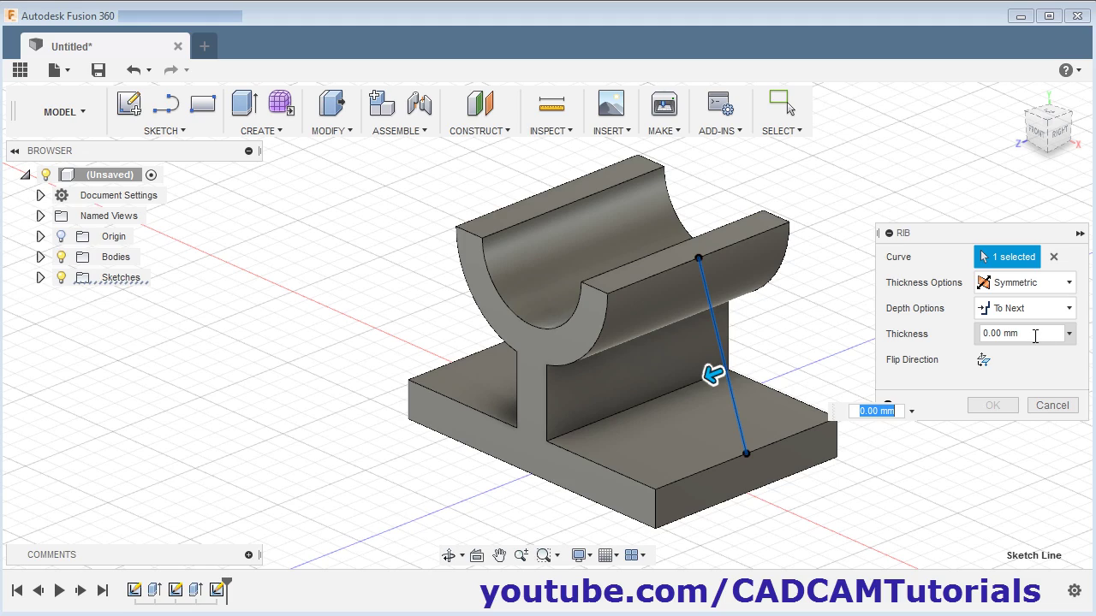
pyautogui.moveTo(1034, 334); pyautogui.dragTo(957, 340)
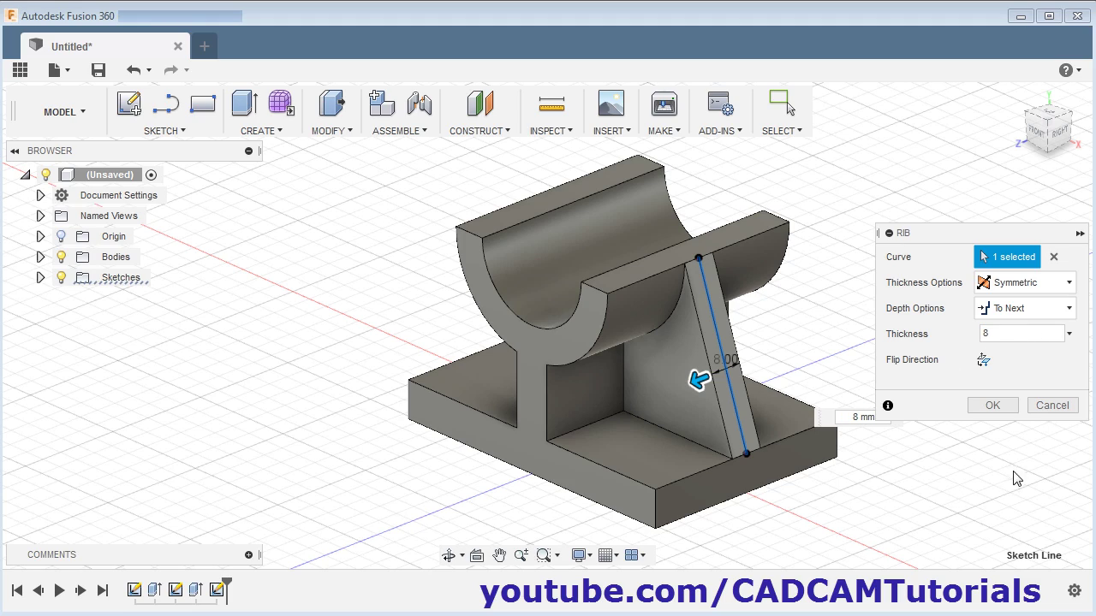
pyautogui.click(993, 405)
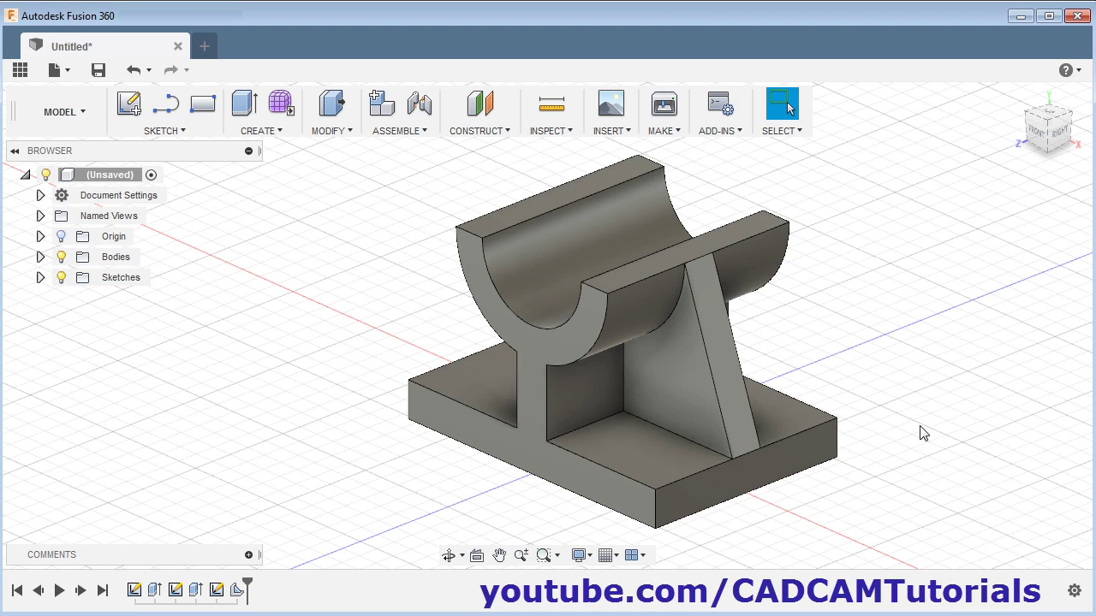
pyautogui.moveTo(345, 411); pyautogui.dragTo(479, 359, button='middle')
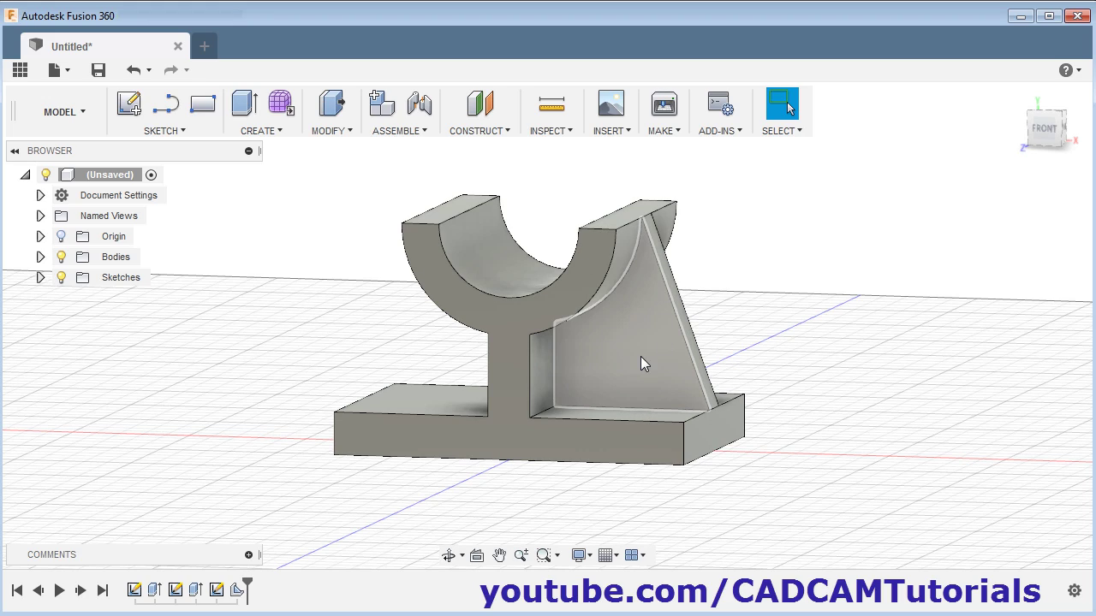
# - Start a Mirror with Pattern Type Features and pick Rib1 as the feature to mirror
pyautogui.click(278, 132)
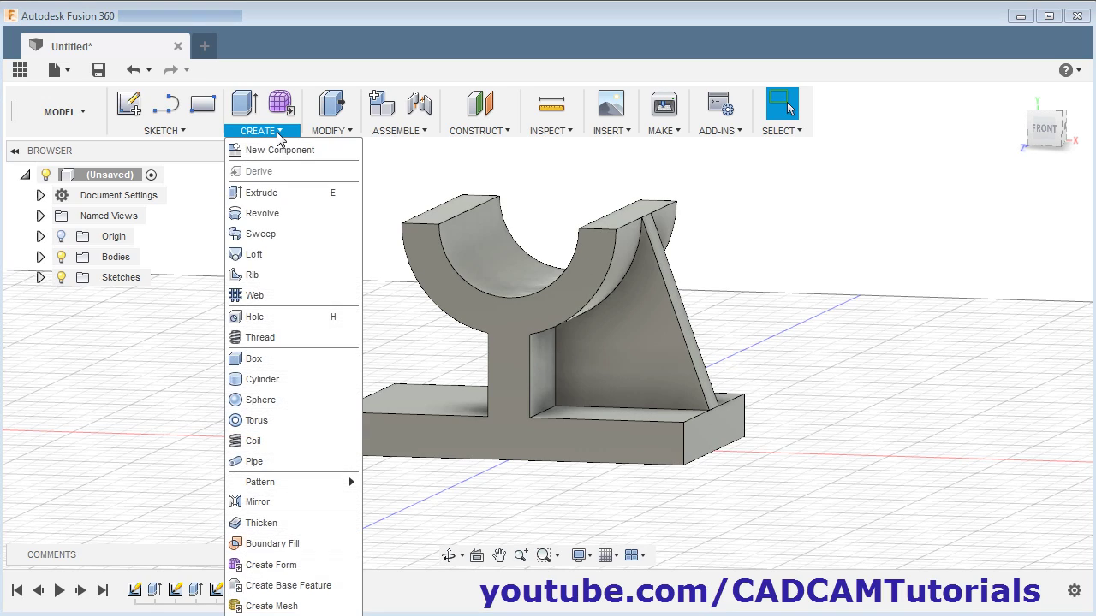
pyautogui.click(270, 502)
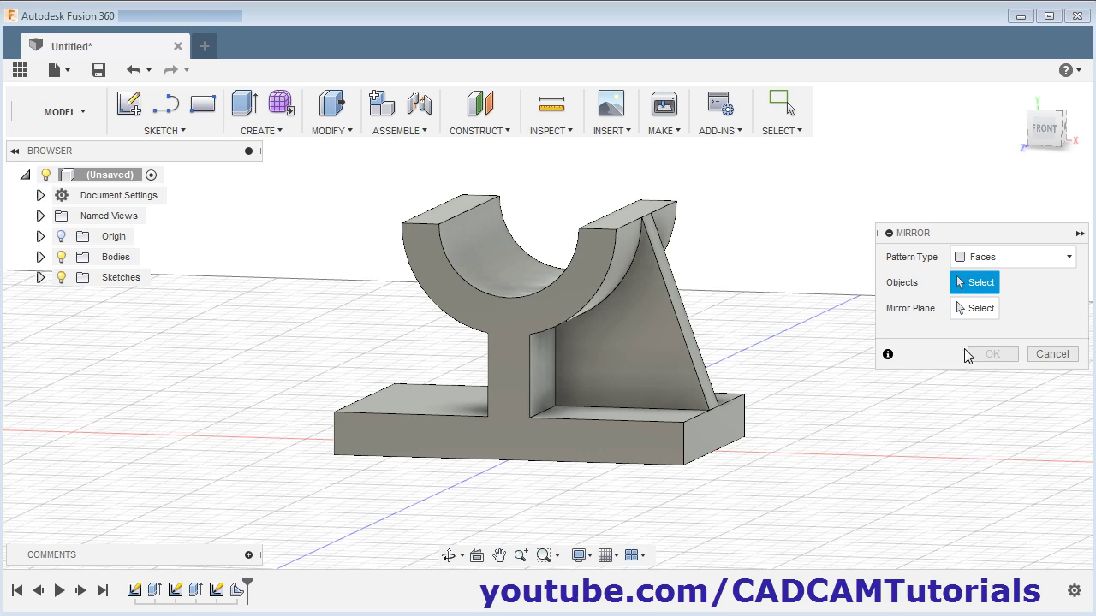
pyautogui.click(1068, 257)
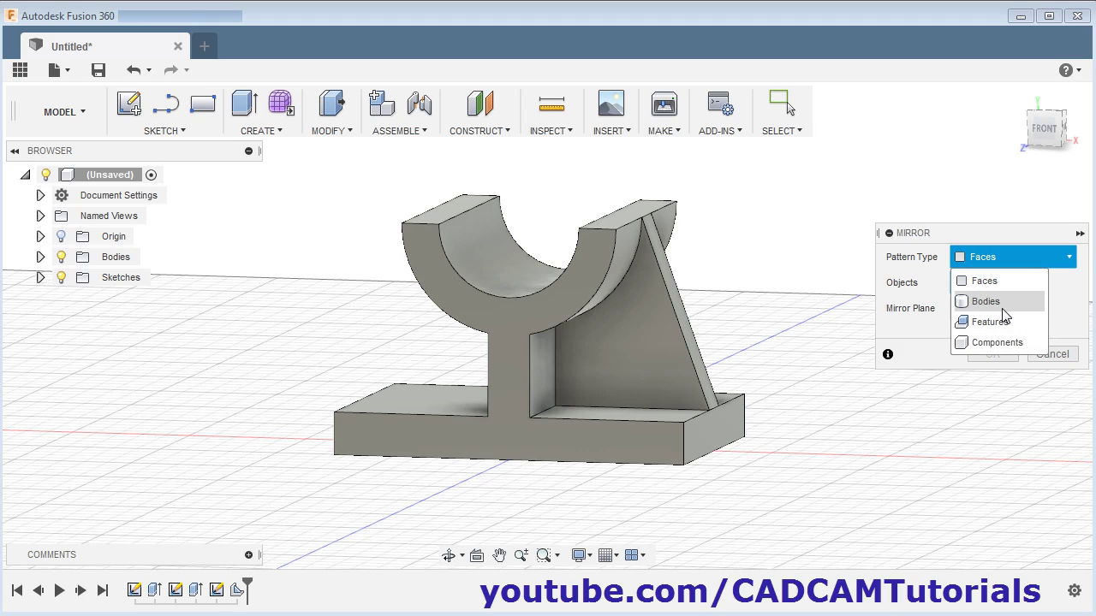
pyautogui.click(992, 322)
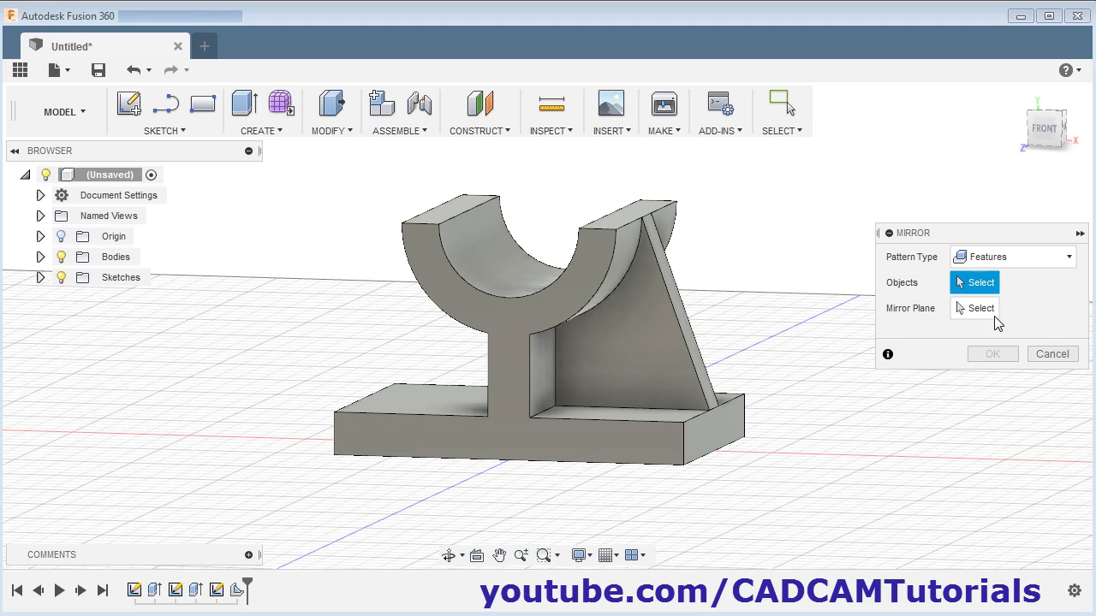
pyautogui.click(236, 590)
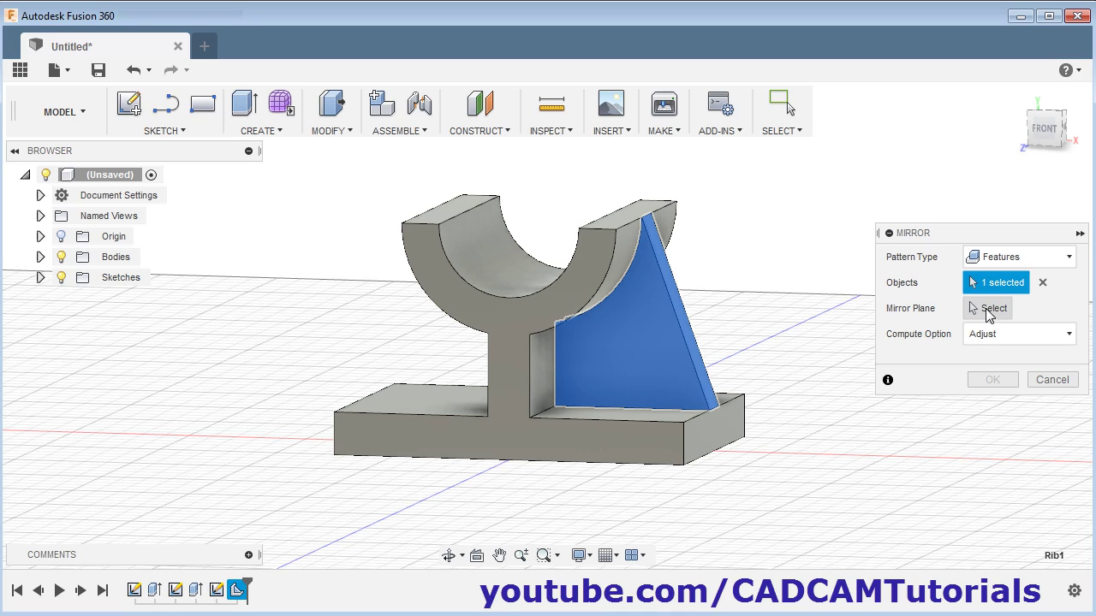
pyautogui.click(987, 315)
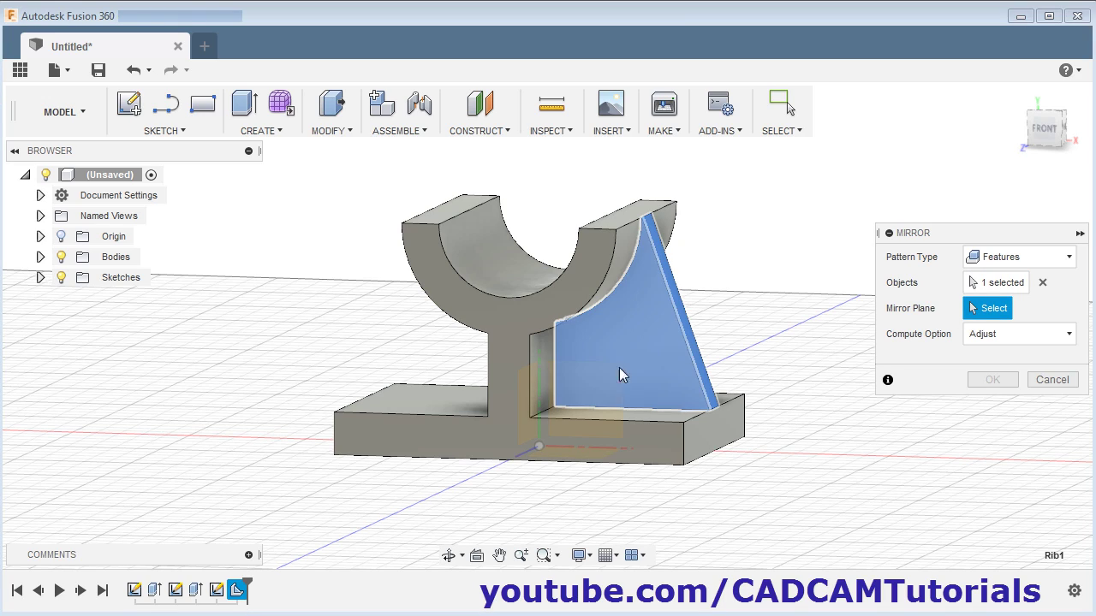
# - Mirror Rib1 across the central vertical origin plane
pyautogui.scroll(5, 527, 411)
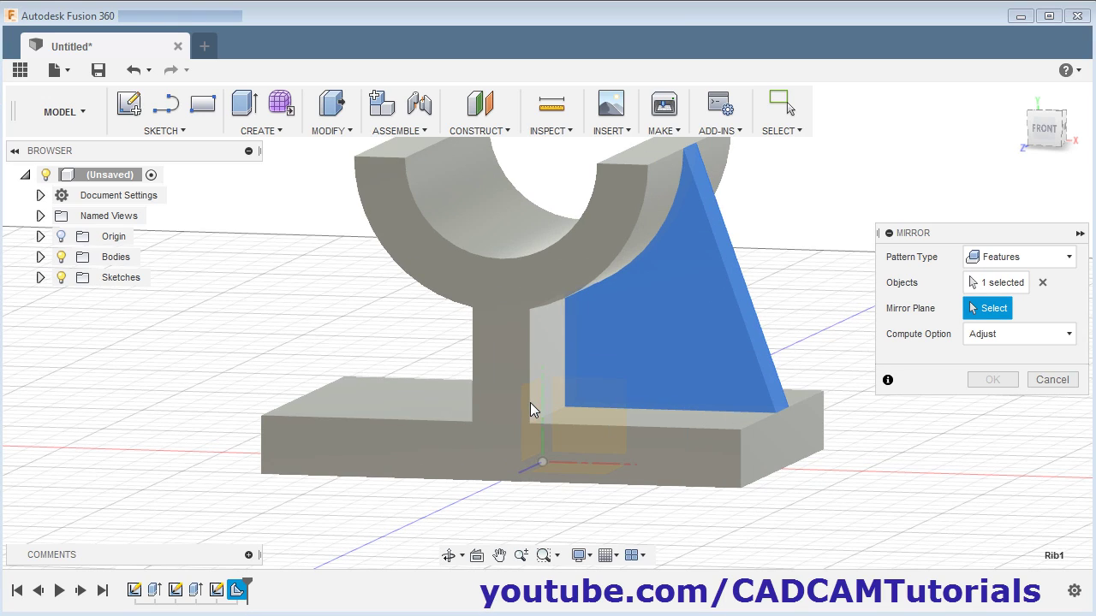
pyautogui.keyDown('shift'); pyautogui.moveTo(619, 324); pyautogui.dragTo(576, 356, button='middle'); pyautogui.keyUp('shift')
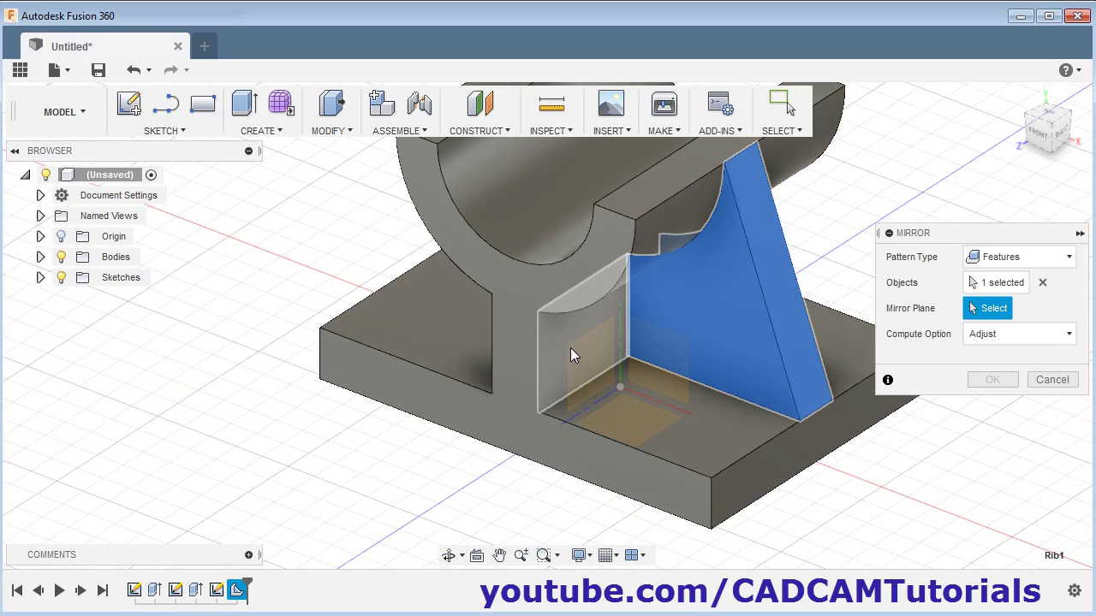
pyautogui.scroll(-6, 570, 348)
pyautogui.scroll(-5, 568, 324)
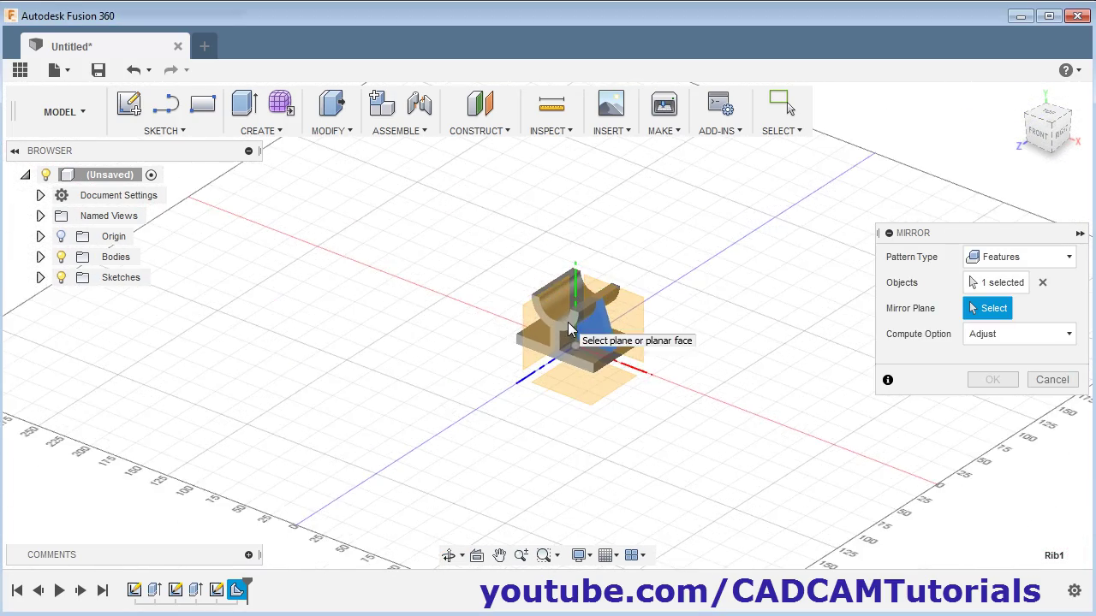
pyautogui.keyDown('shift'); pyautogui.moveTo(567, 323); pyautogui.dragTo(537, 308, button='middle'); pyautogui.keyUp('shift')
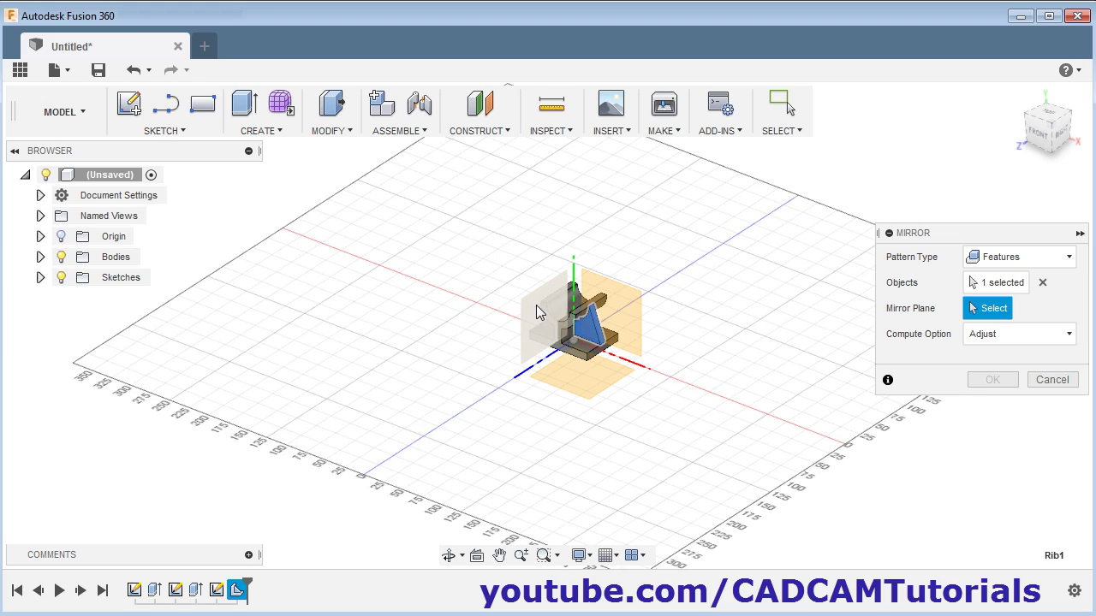
pyautogui.click(528, 313)
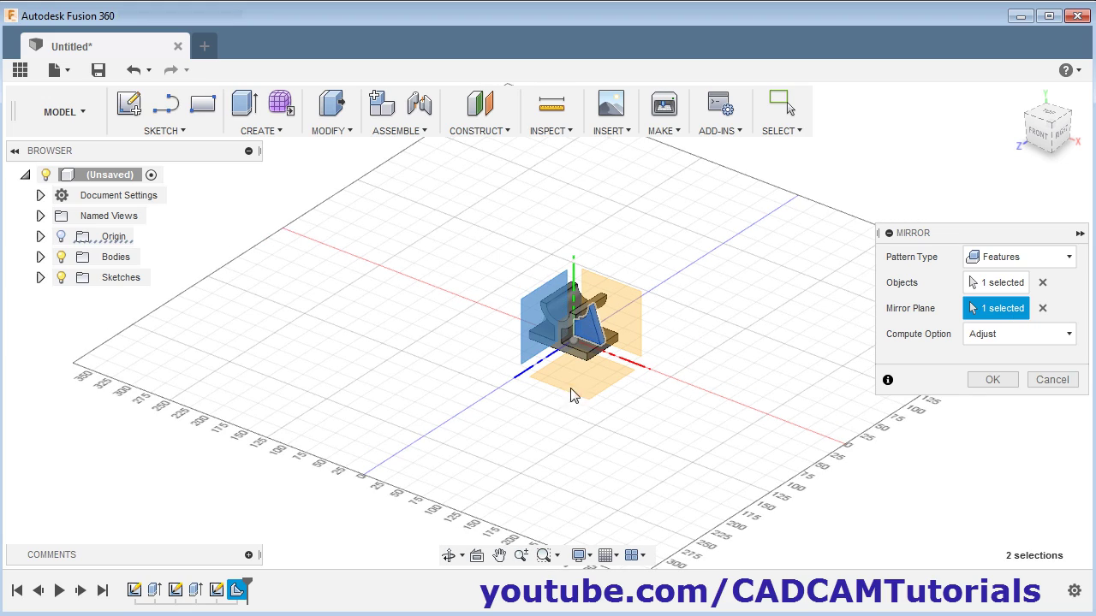
pyautogui.click(993, 380)
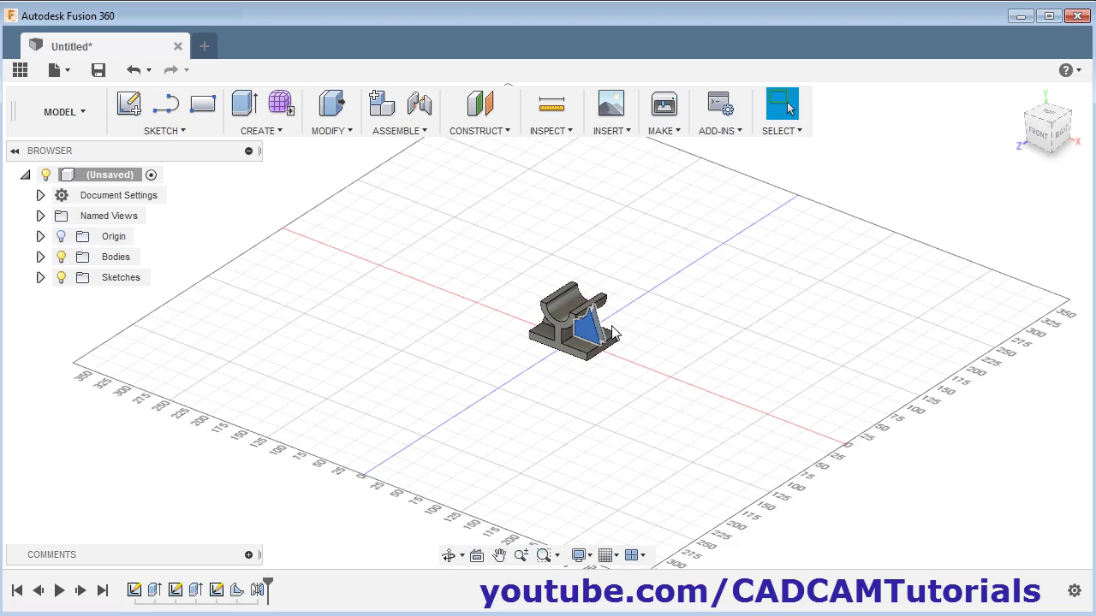
# - Orbit around the part to inspect the mirrored rib on the other side of the web
pyautogui.keyDown('shift'); pyautogui.moveTo(515, 370); pyautogui.dragTo(547, 342, button='middle'); pyautogui.keyUp('shift')
pyautogui.scroll(6, 624, 309)
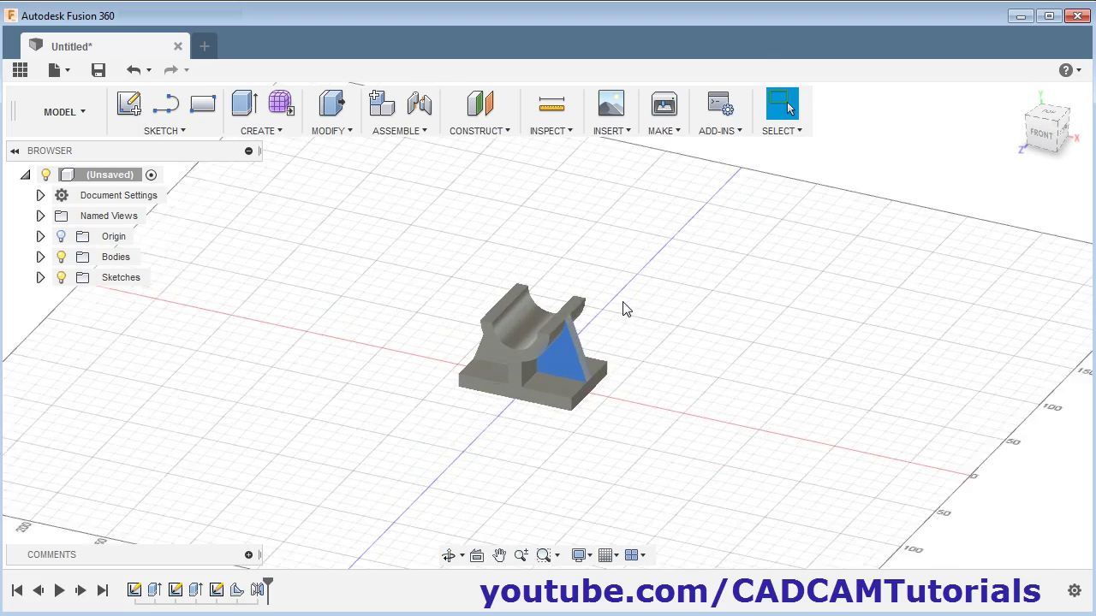
pyautogui.scroll(3, 627, 343)
pyautogui.keyDown('shift'); pyautogui.moveTo(520, 418); pyautogui.dragTo(527, 460, button='middle'); pyautogui.keyUp('shift')
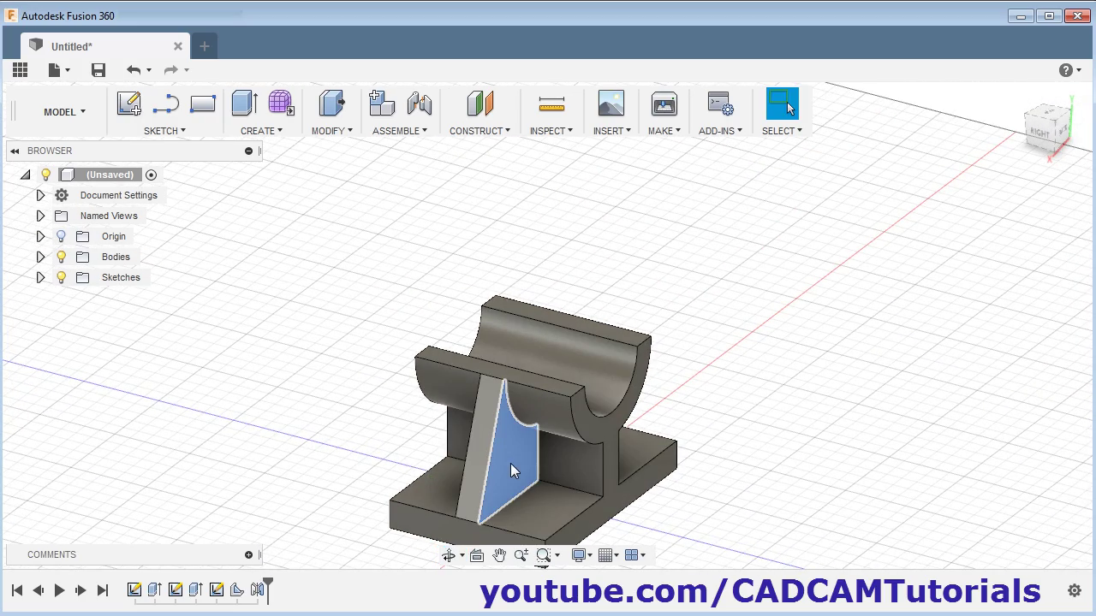
pyautogui.click(510, 463)
pyautogui.click(819, 371)
pyautogui.scroll(-1, 757, 357)
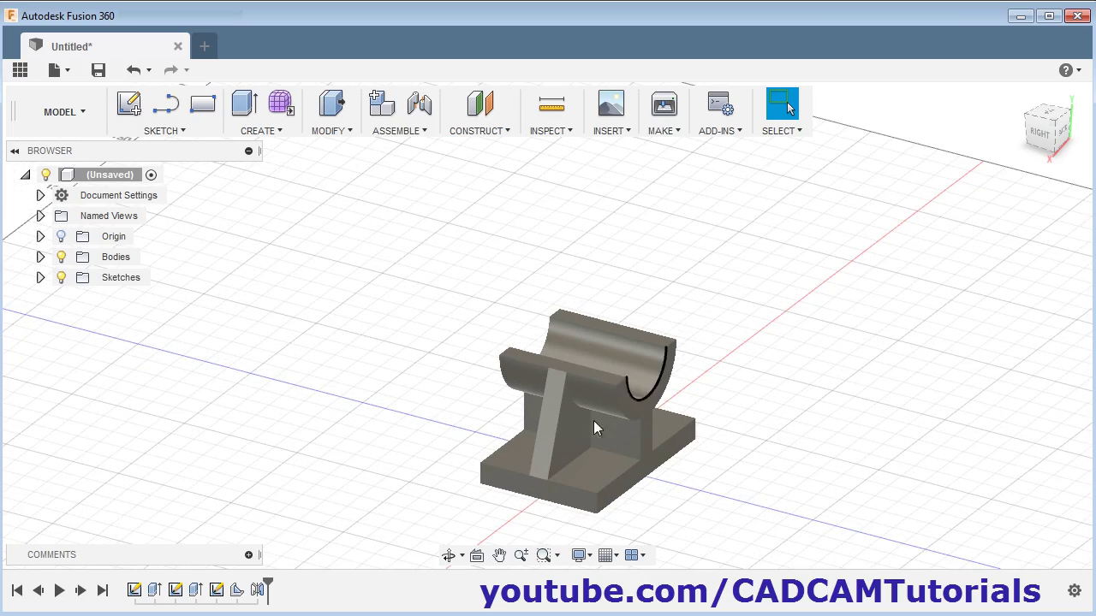
pyautogui.keyDown('shift'); pyautogui.moveTo(594, 416); pyautogui.dragTo(664, 439, button='middle'); pyautogui.keyUp('shift')
# - Apply Paint - Metallic (Green) from the Appearance library to the whole bracket body
pyautogui.click(499, 334)
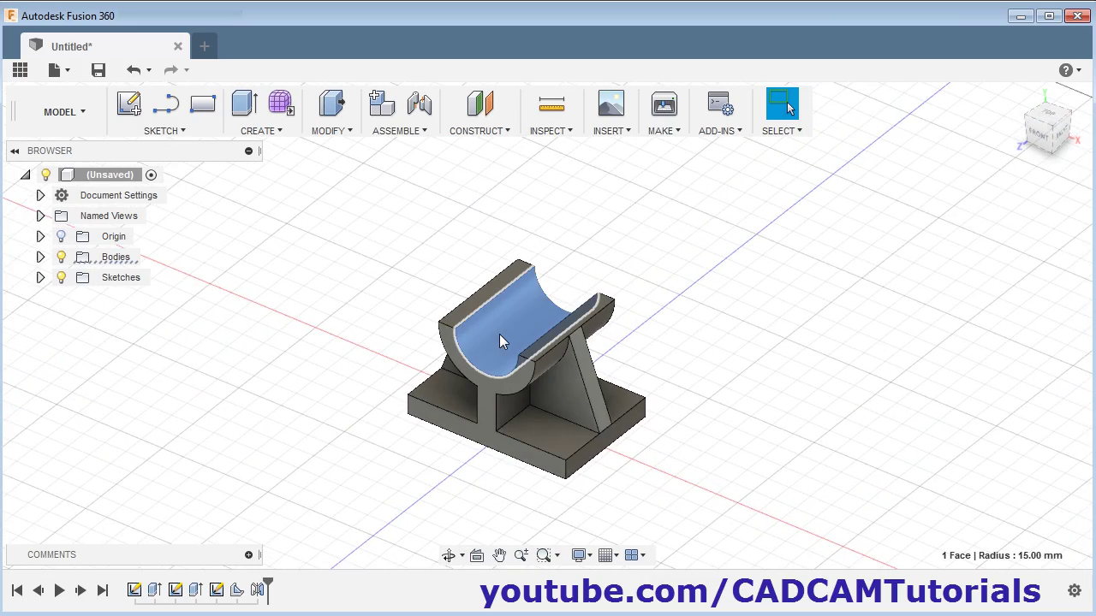
pyautogui.rightClick(499, 334)
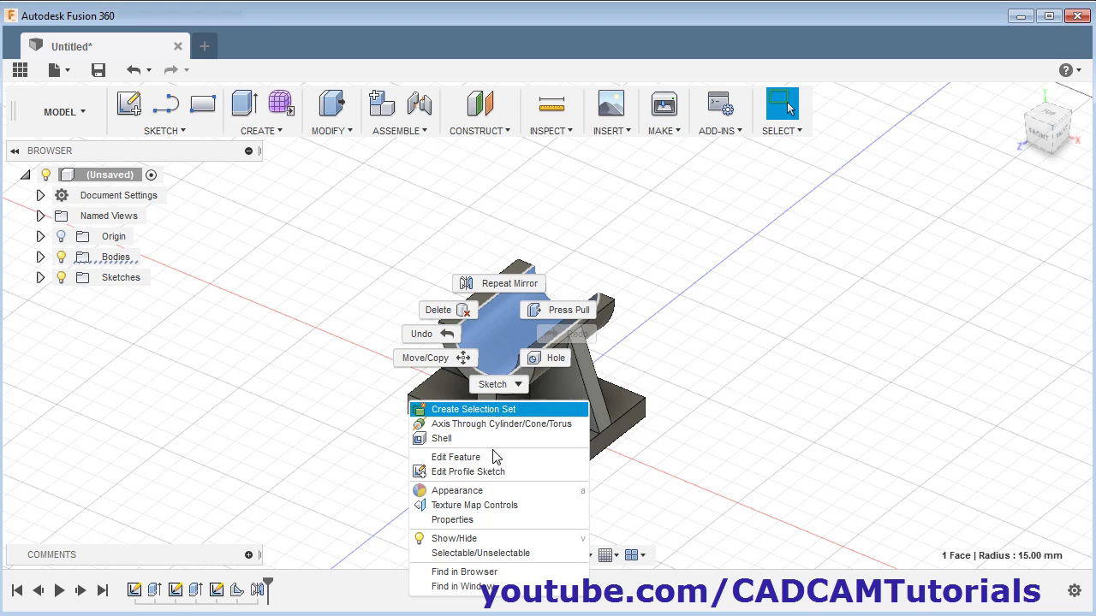
pyautogui.click(480, 491)
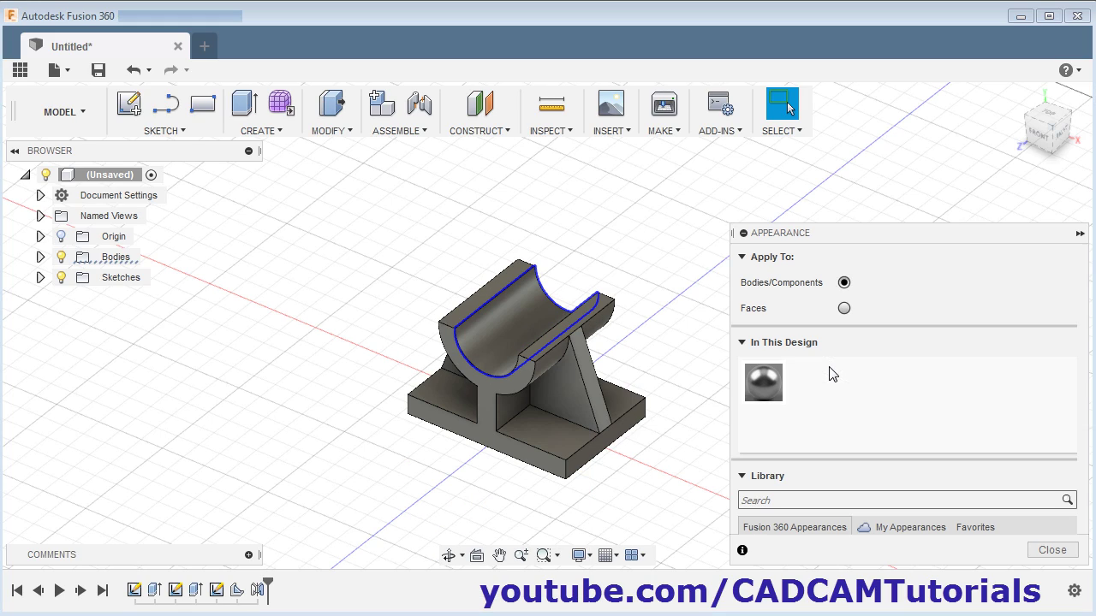
pyautogui.scroll(-6, 903, 440)
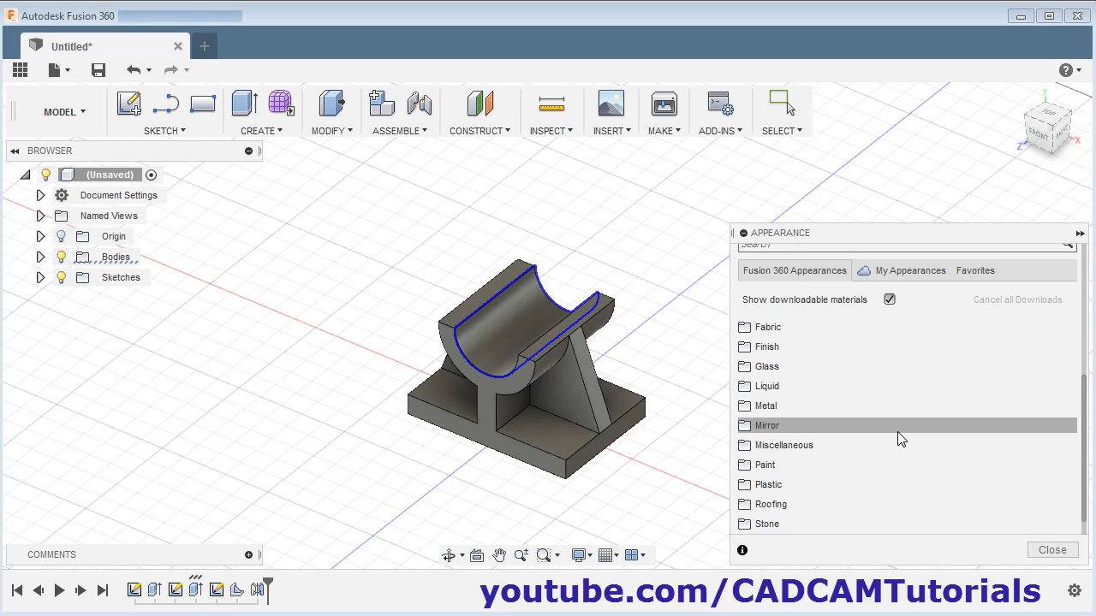
pyautogui.click(763, 465)
pyautogui.scroll(-1, 856, 440)
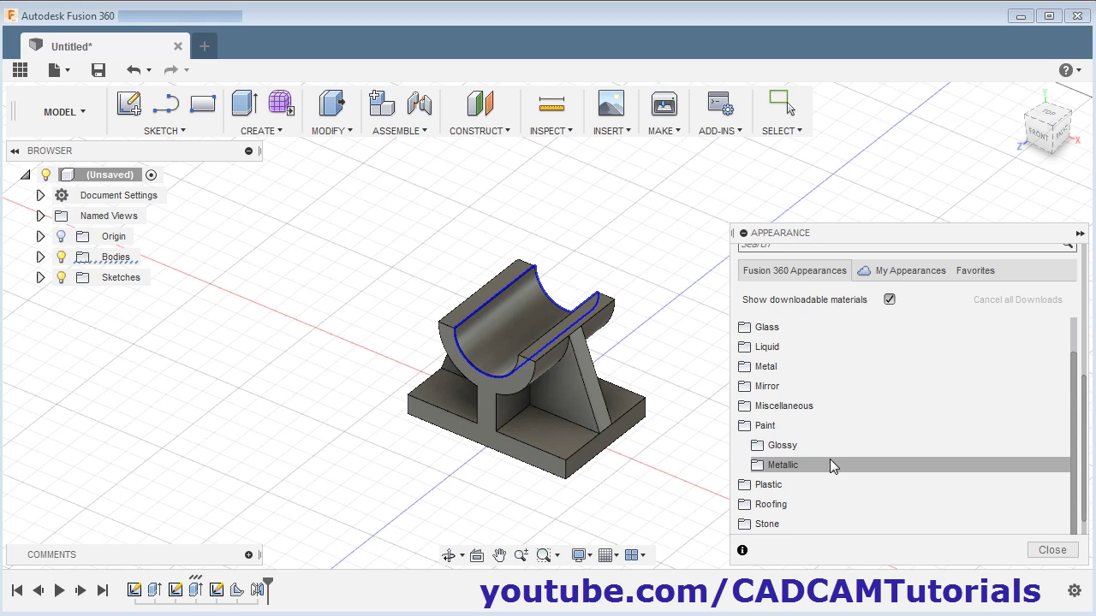
pyautogui.click(782, 466)
pyautogui.scroll(-5, 873, 438)
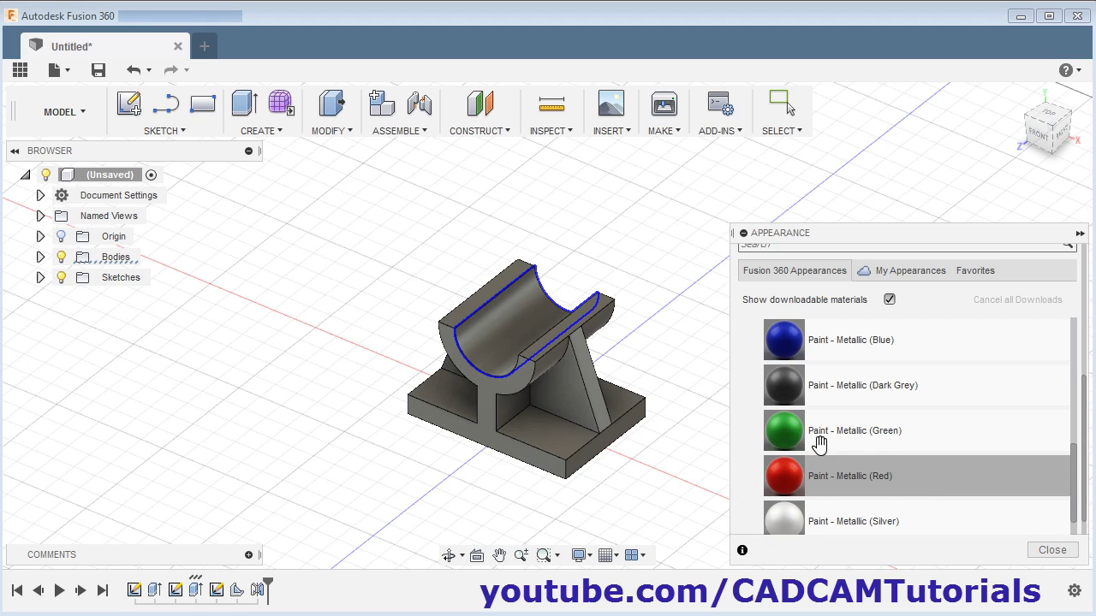
pyautogui.moveTo(772, 441)
pyautogui.mouseDown()
pyautogui.moveTo(660, 445)
pyautogui.moveTo(531, 387)
pyautogui.mouseUp()
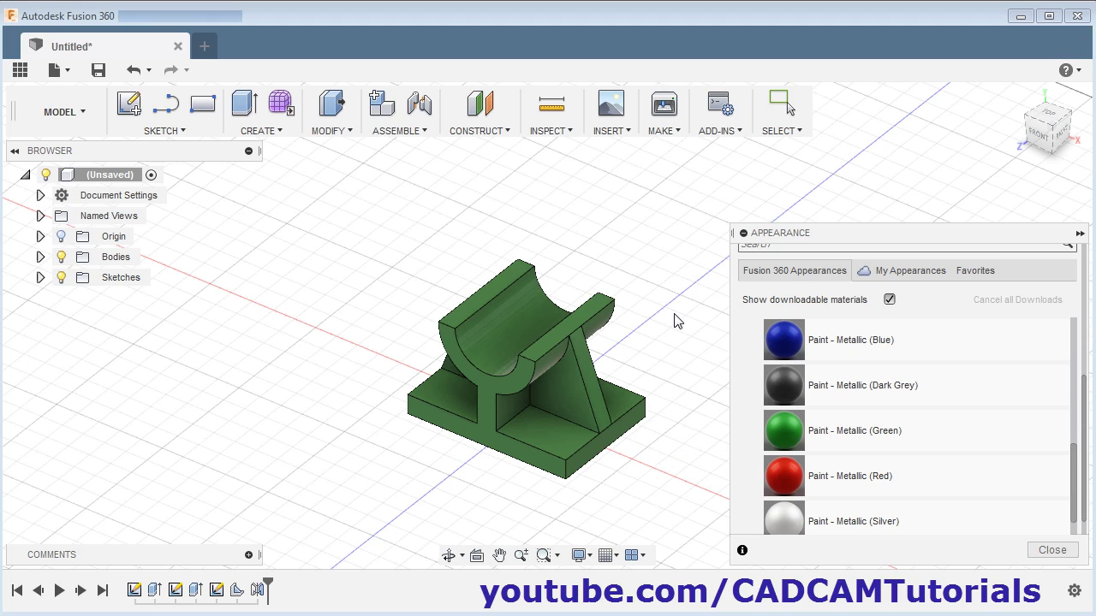
pyautogui.press('Escape')
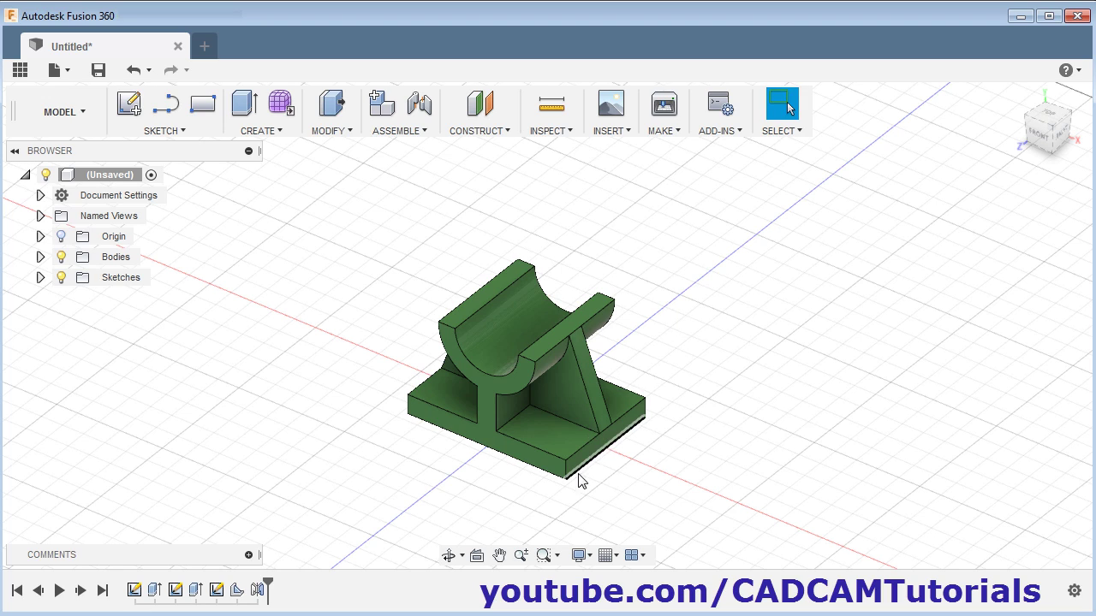
pyautogui.scroll(3, 580, 479)
pyautogui.click(57, 72)
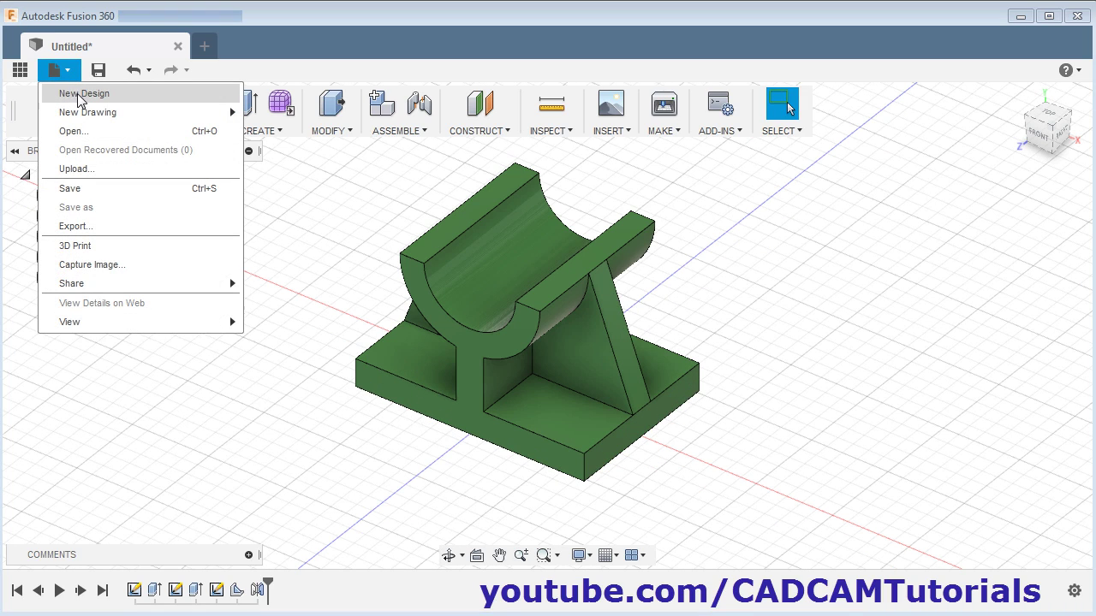
# - Create a new design and switch to the lever-arm drawing in Adobe Reader
pyautogui.click(83, 94)
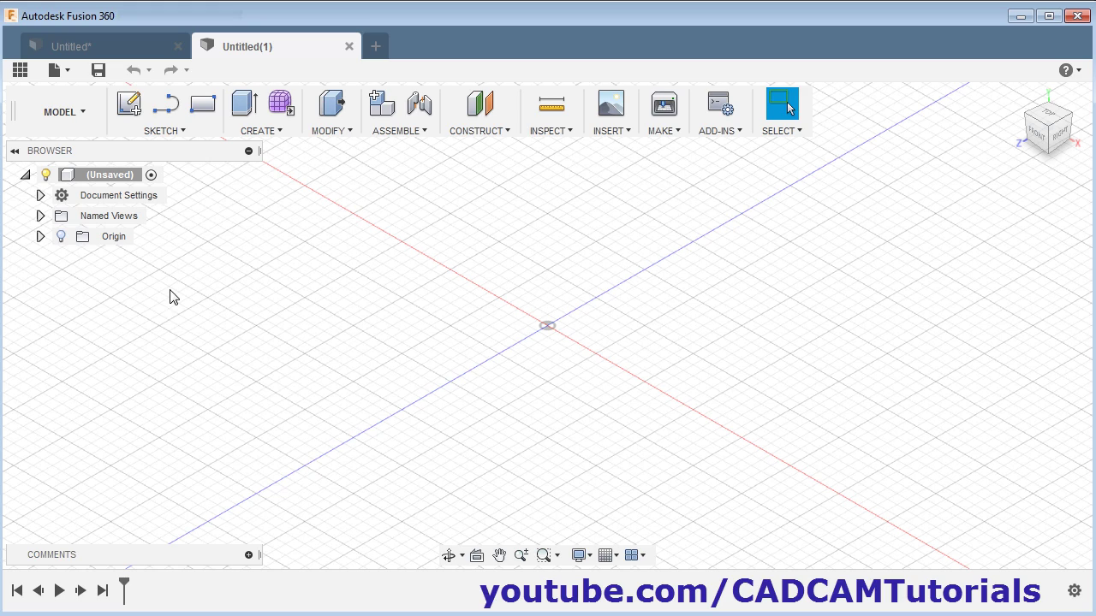
pyautogui.hotkey('alt', 'Tab')
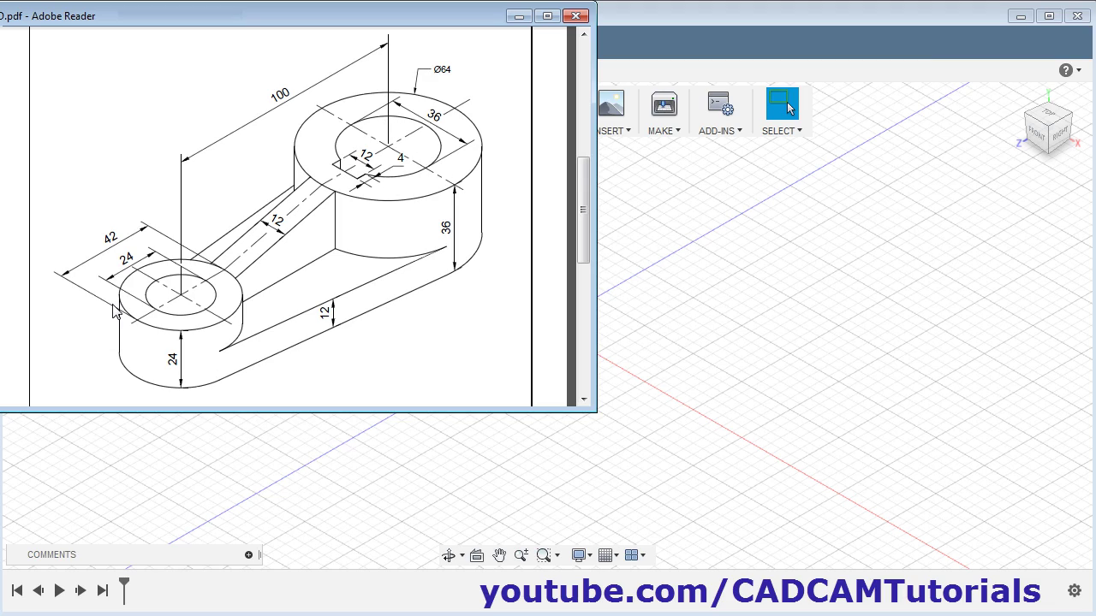
# - Bring the empty Untitled(1) Fusion 360 design back in front of Adobe Reader
pyautogui.click(666, 292)
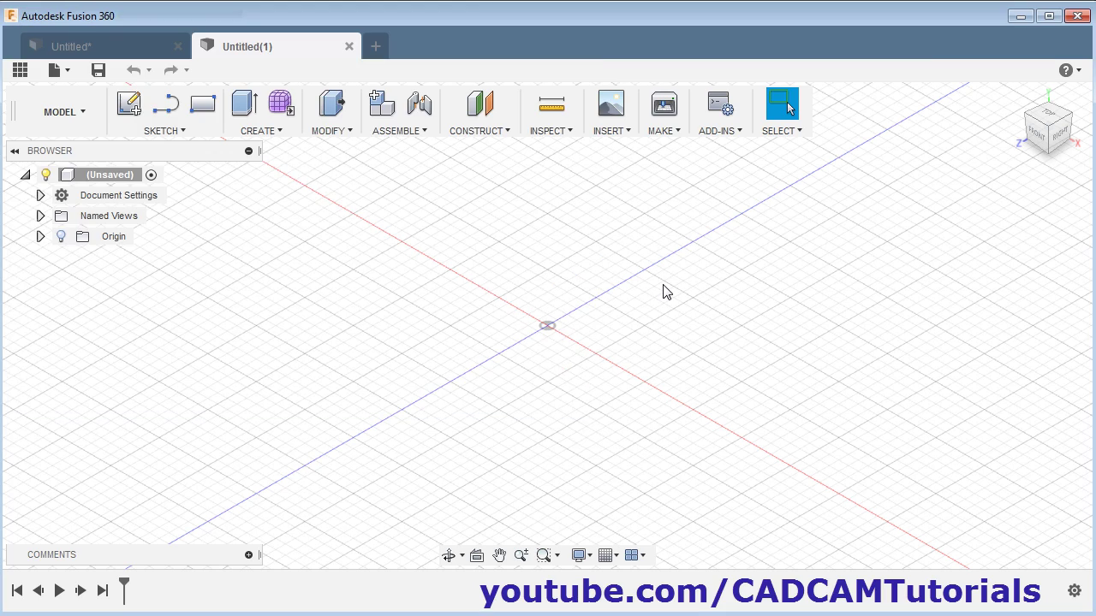
# - Start a new sketch on the XY ground plane and pan so the origin sits lower left
pyautogui.click(130, 106)
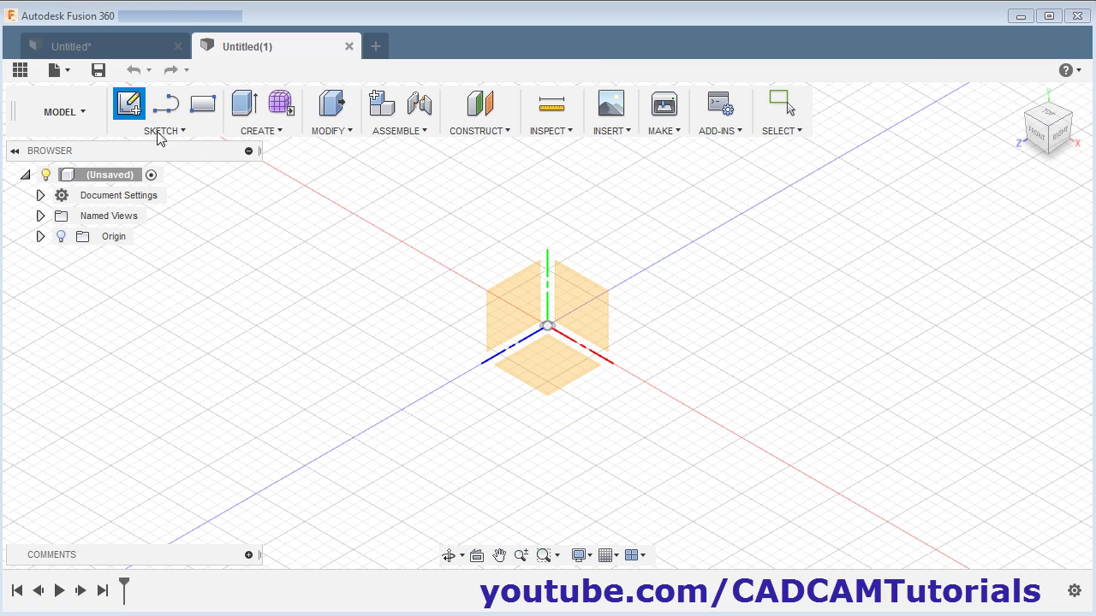
pyautogui.click(561, 368)
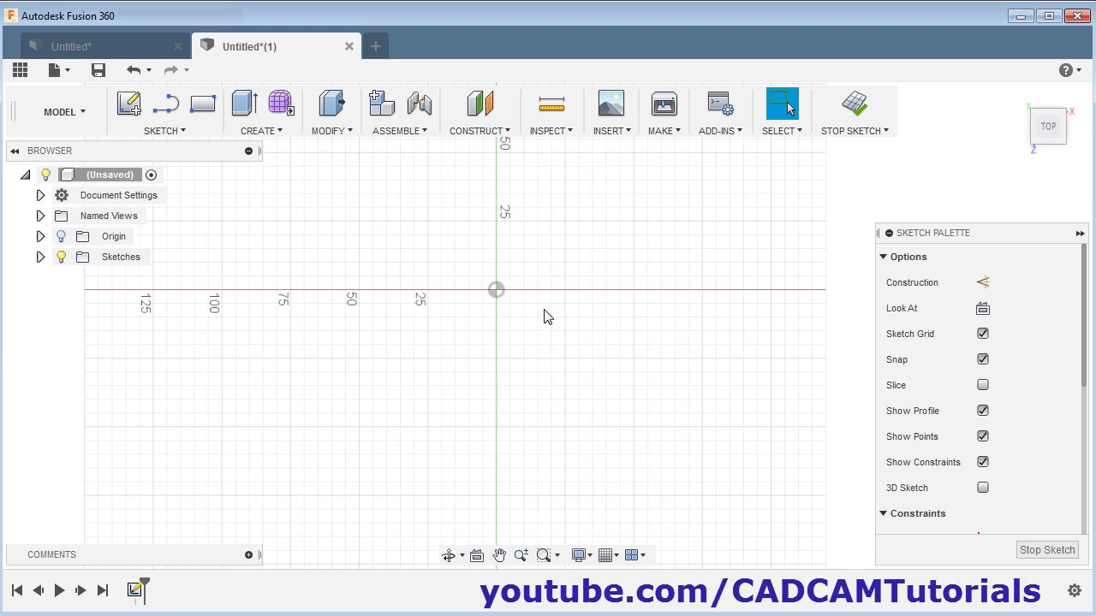
pyautogui.moveTo(529, 273)
pyautogui.mouseDown(button='middle')
pyautogui.moveTo(453, 354)
pyautogui.moveTo(390, 373)
pyautogui.mouseUp(button='middle')
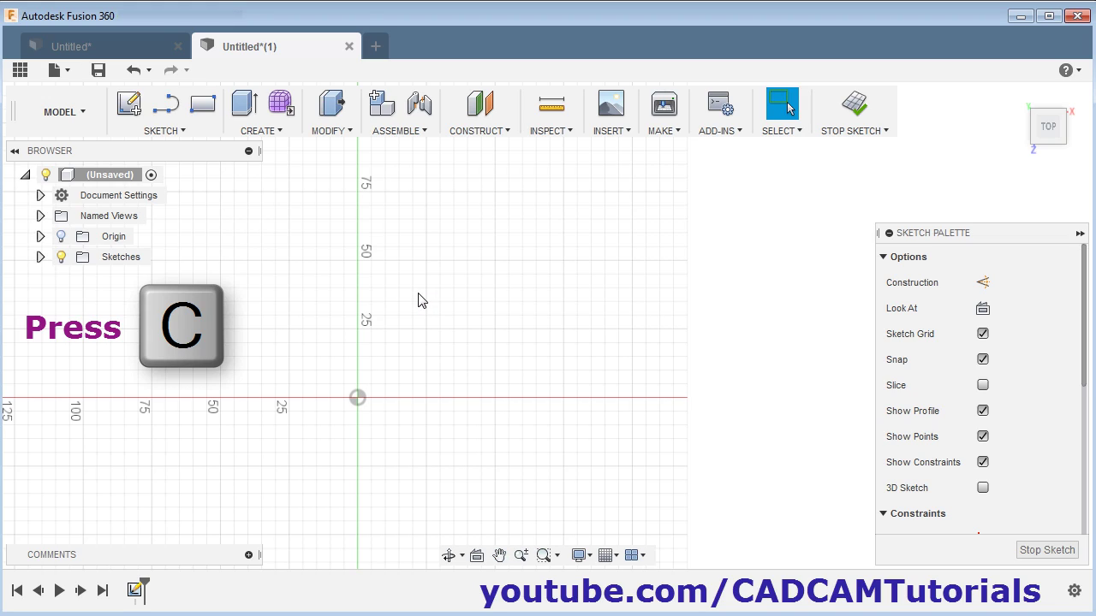
# - Draw a 24 mm diameter circle centred on the origin, checking the part drawing
pyautogui.press('c')
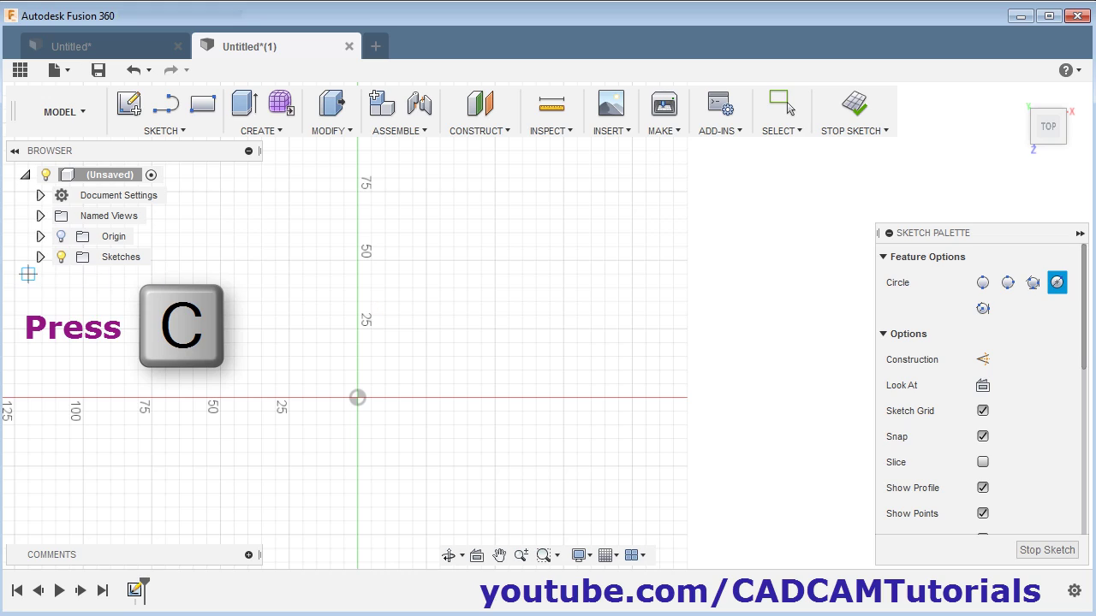
pyautogui.hotkey('alt', 'Tab')
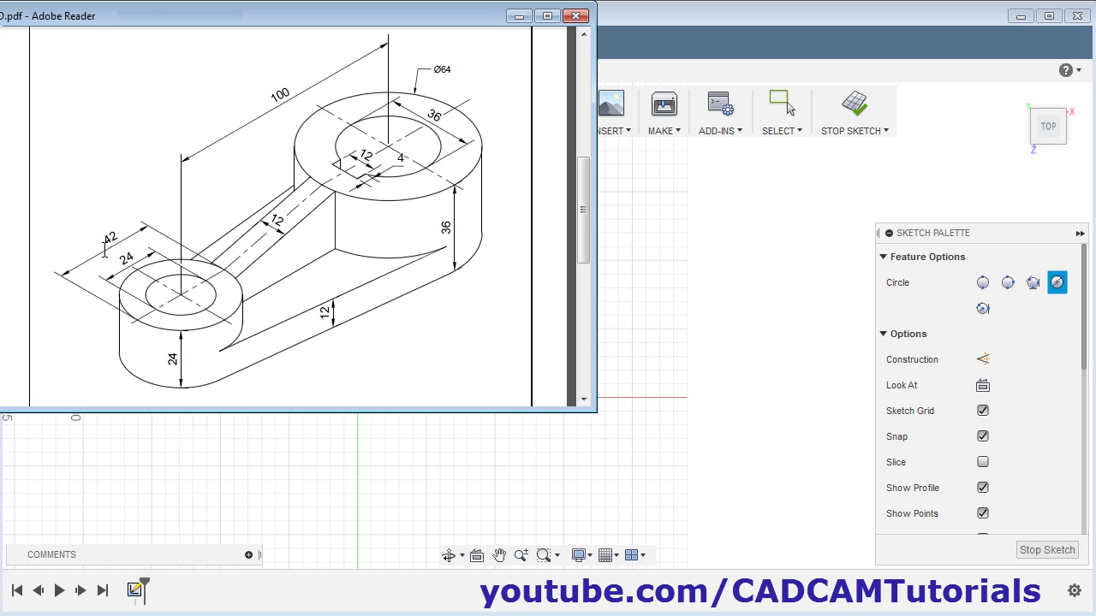
pyautogui.click(723, 33)
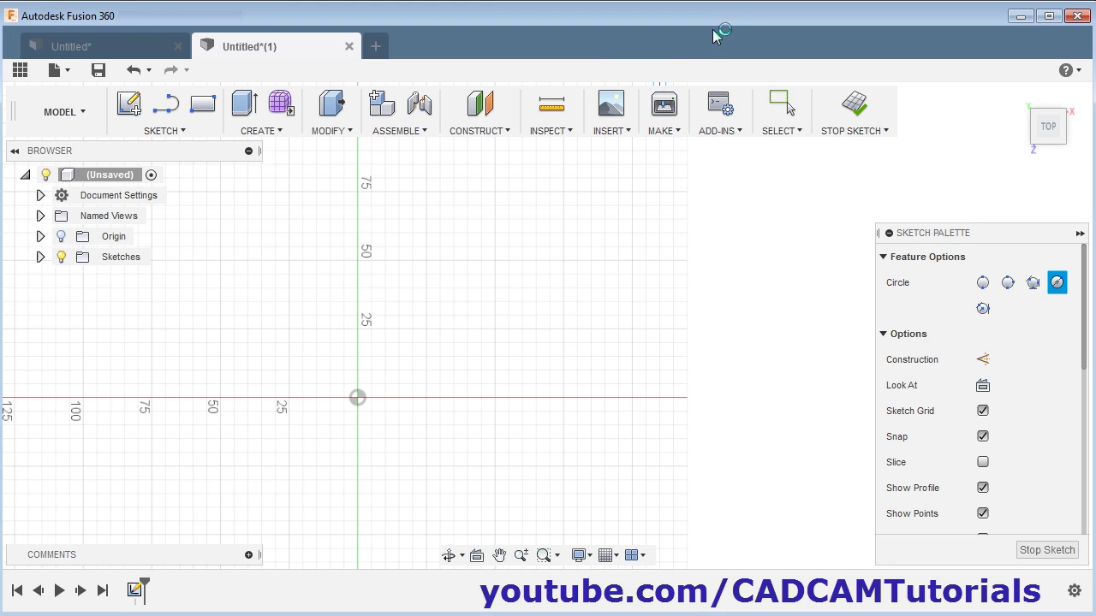
pyautogui.click(358, 398)
pyautogui.write('2')
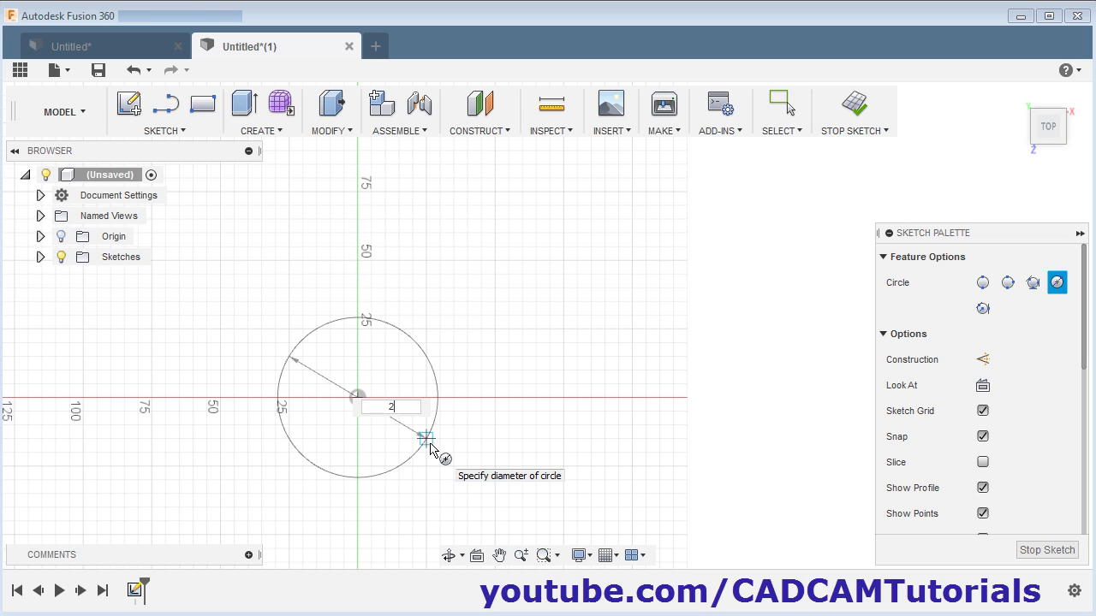
pyautogui.write('4')
pyautogui.press('Return')
pyautogui.press('Escape')
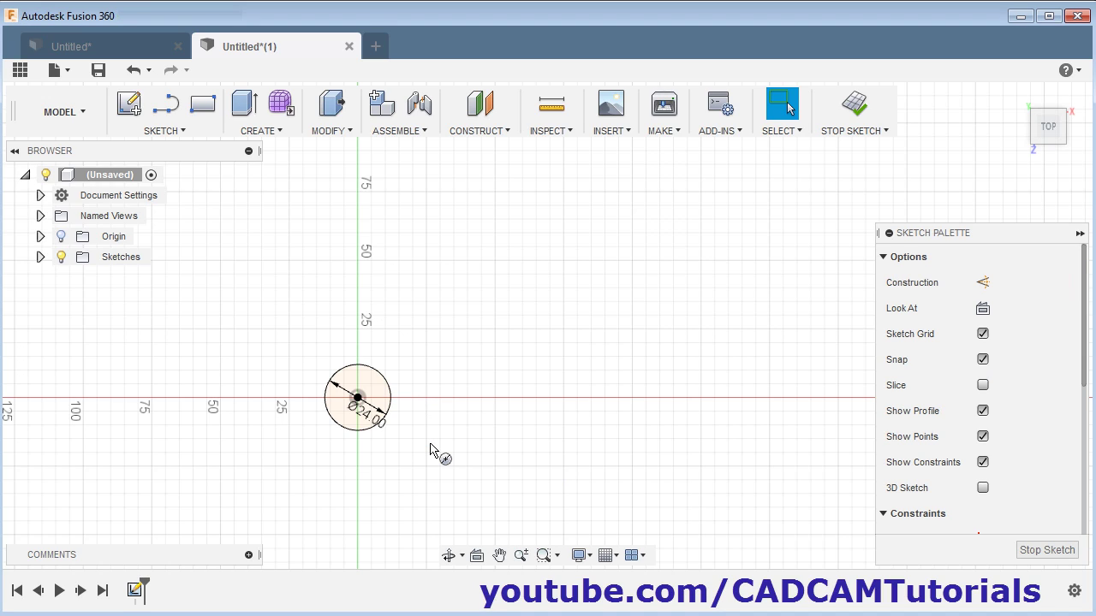
# - Draw a concentric 40 mm diameter circle at the origin, then check the drawing for the next dimensions
pyautogui.press('c')
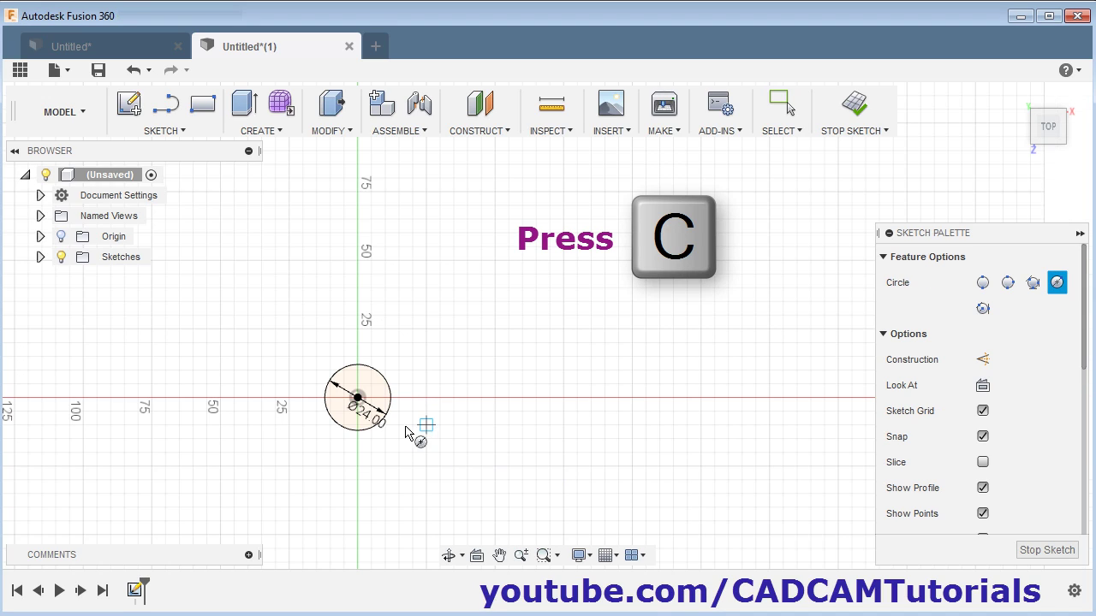
pyautogui.click(357, 398)
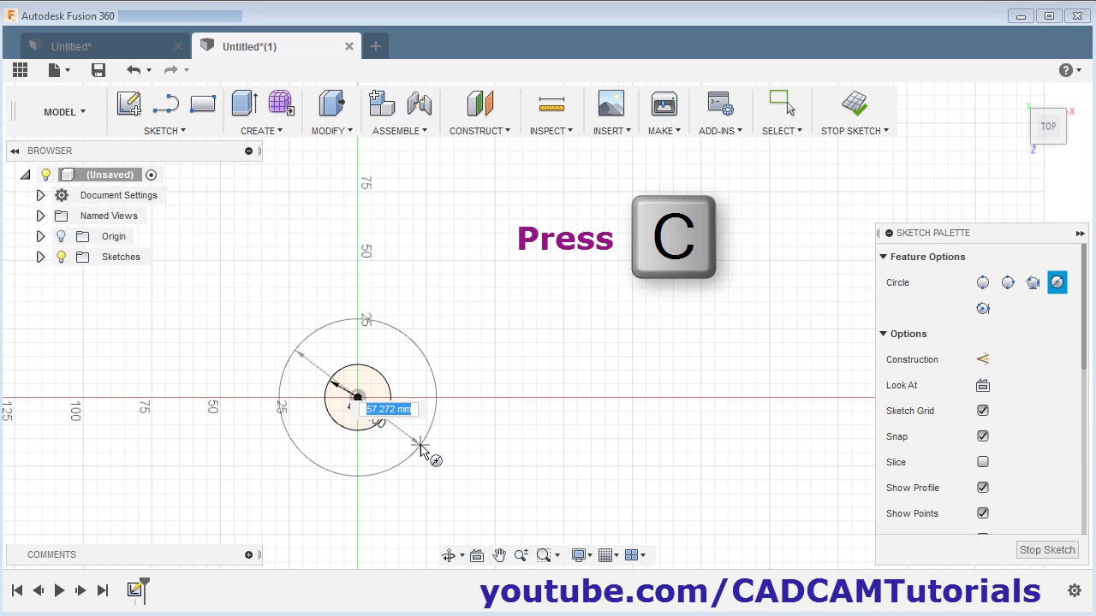
pyautogui.write('40')
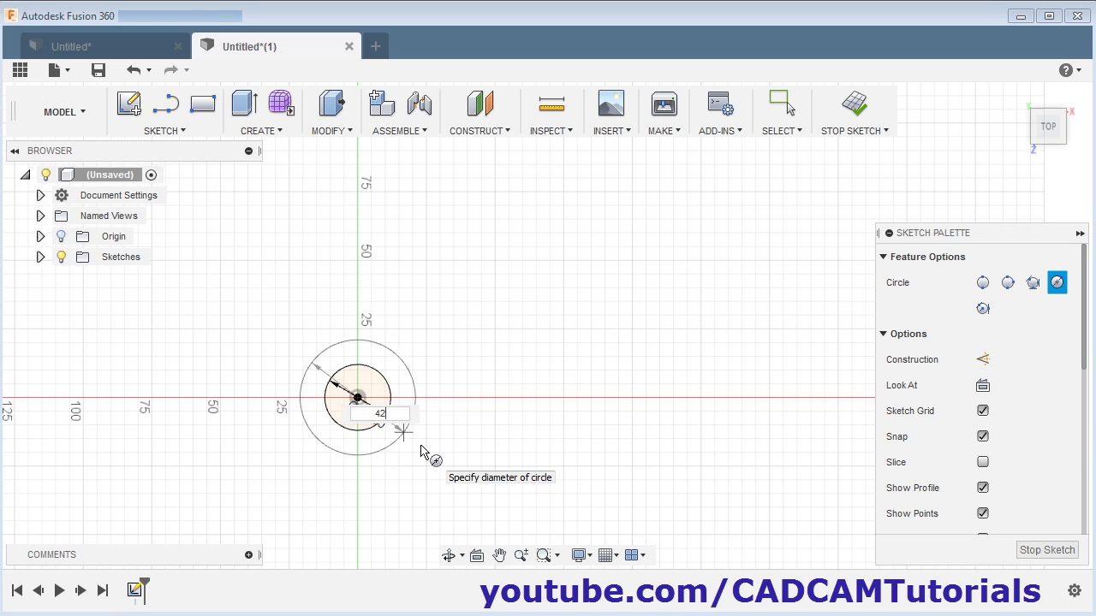
pyautogui.press('Return')
pyautogui.press('Escape')
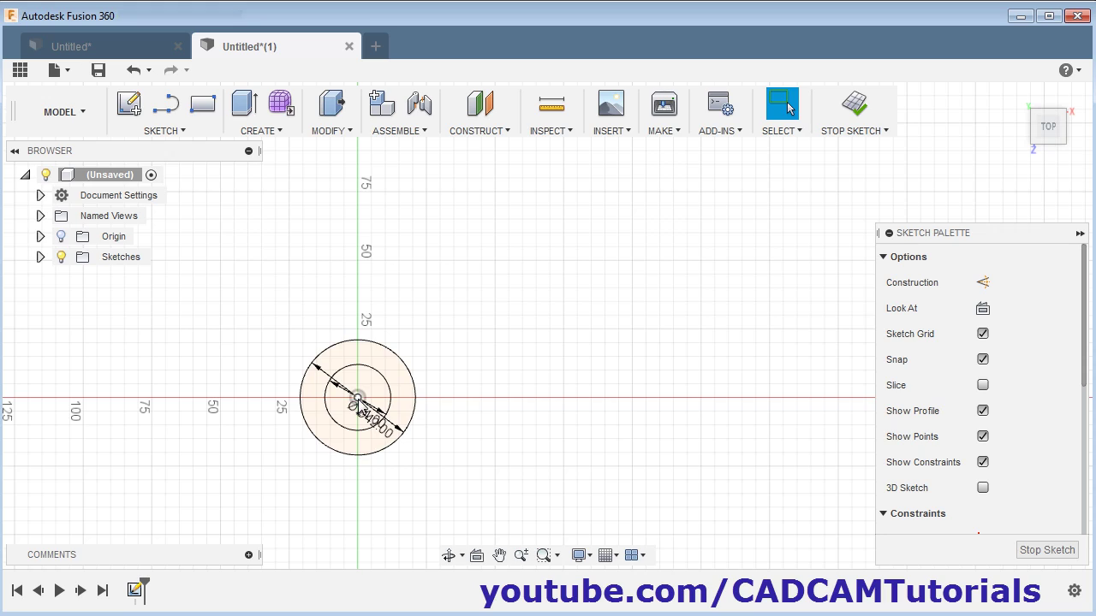
pyautogui.hotkey('alt', 'Tab')
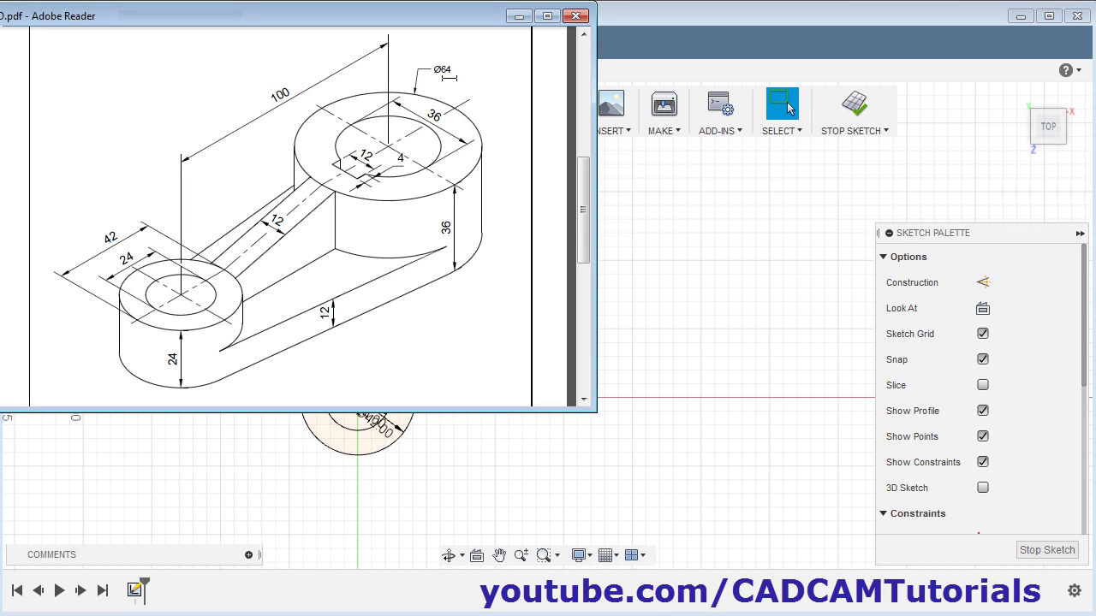
# - Draw concentric 36 mm and 64 mm circles on the X axis right of the origin
pyautogui.click(727, 45)
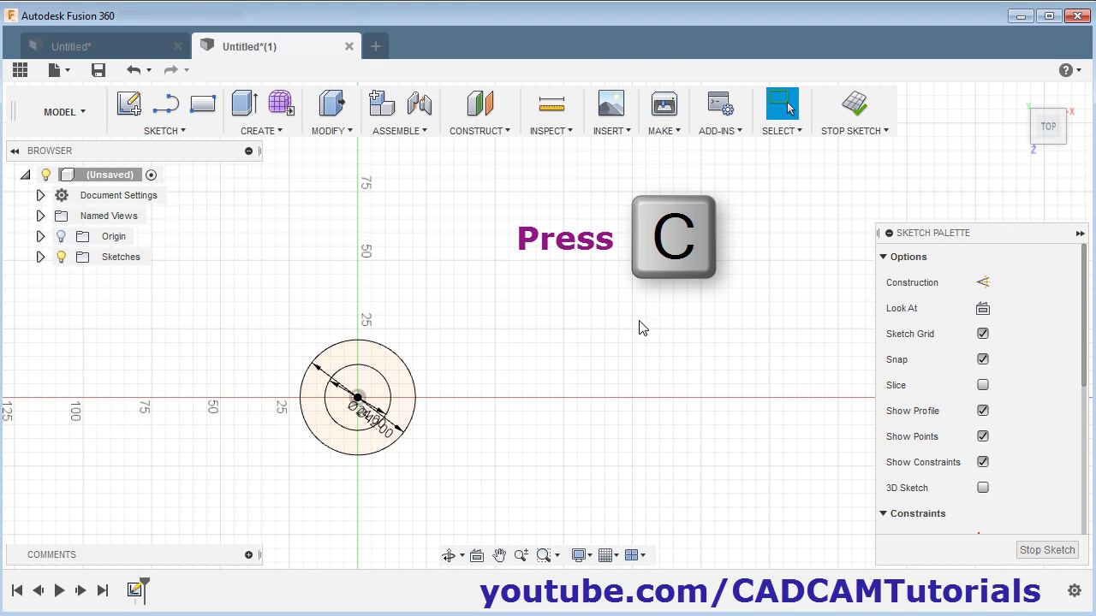
pyautogui.press('c')
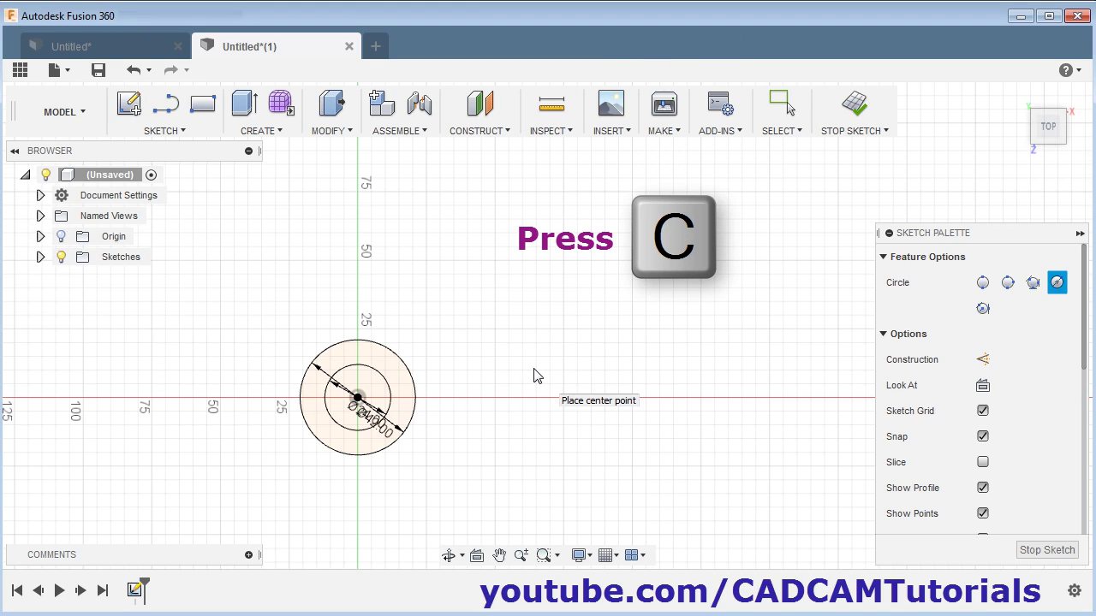
pyautogui.click(618, 398)
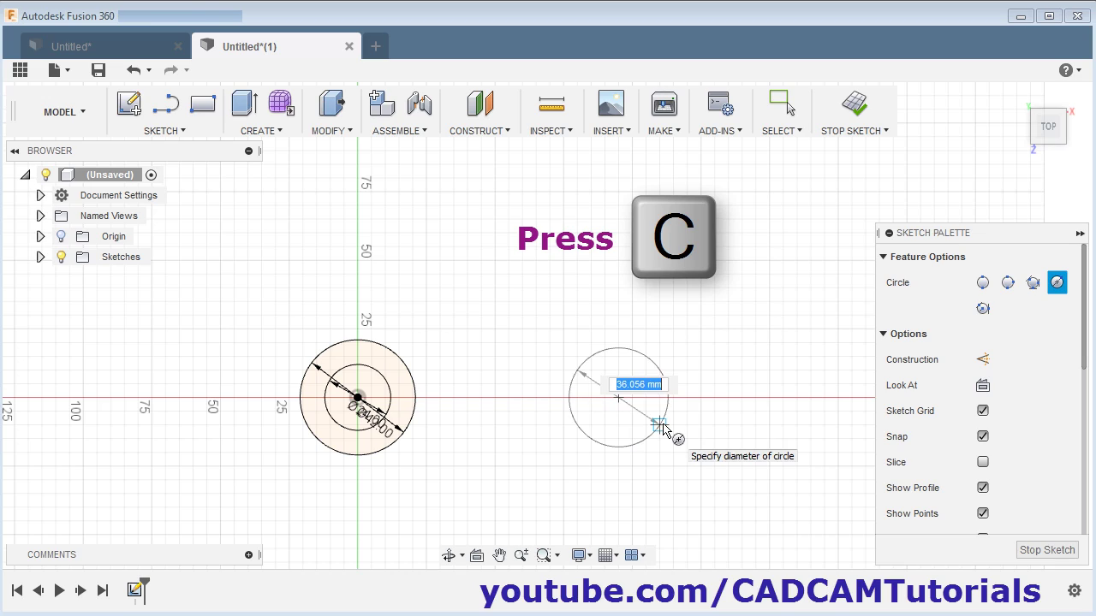
pyautogui.write('3')
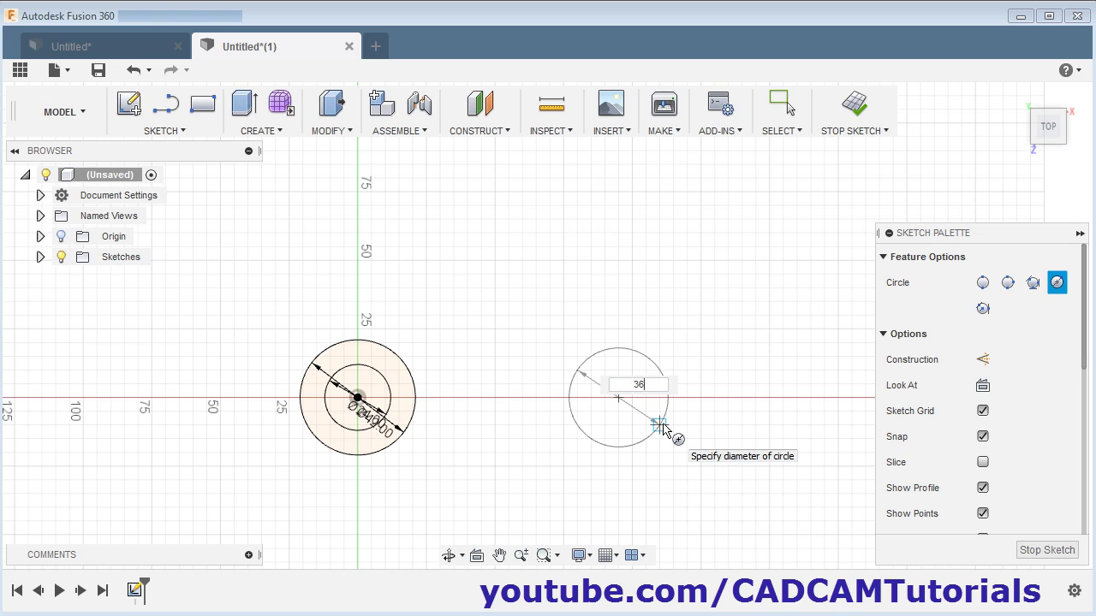
pyautogui.press('Return')
pyautogui.press('Escape')
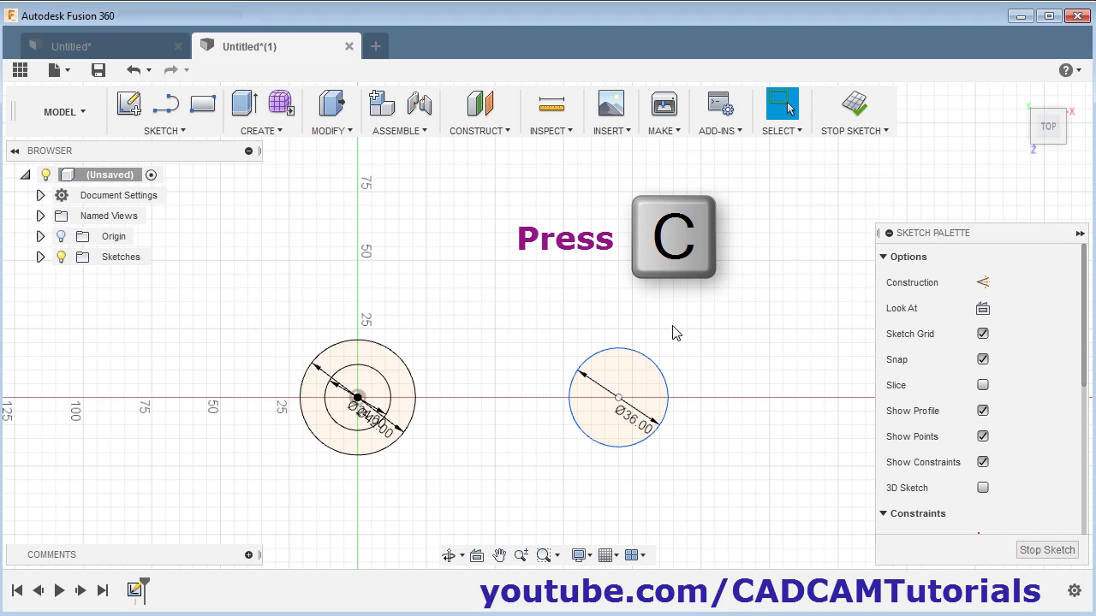
pyautogui.press('c')
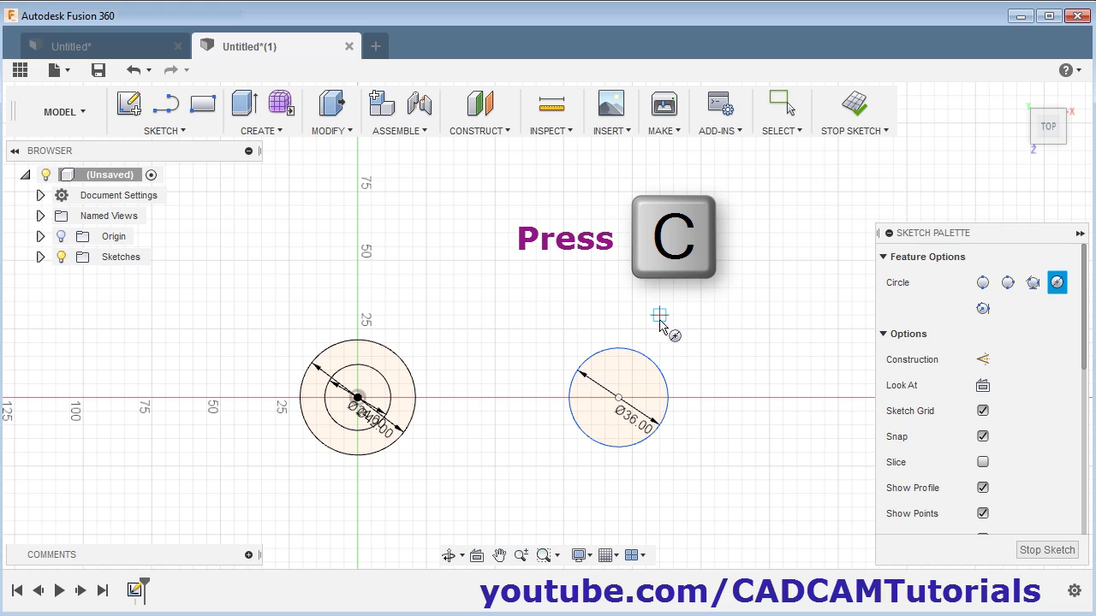
pyautogui.click(618, 398)
pyautogui.write('64')
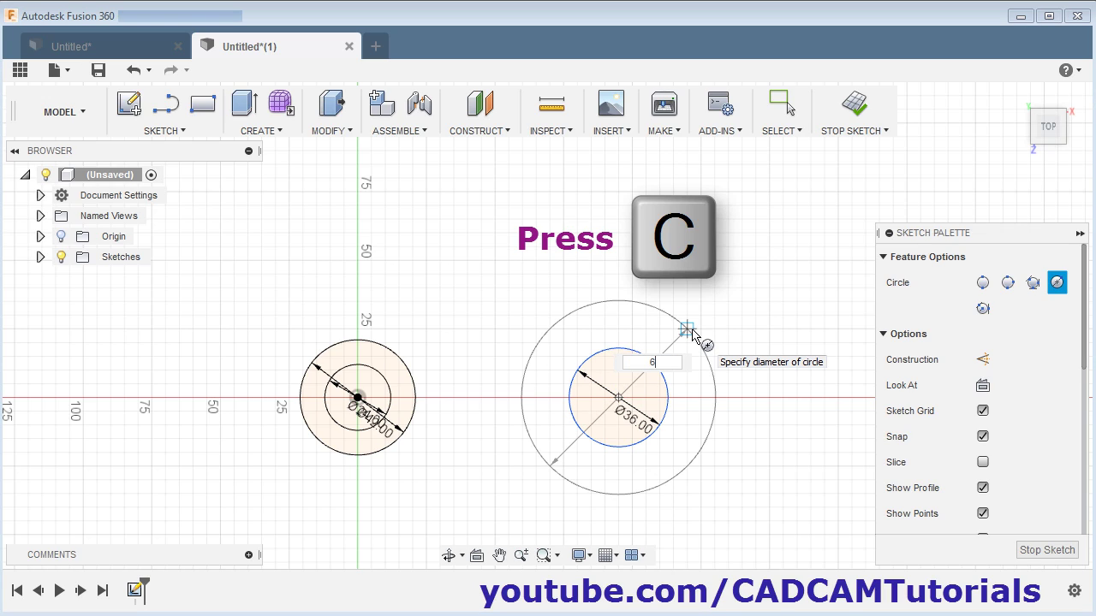
pyautogui.press('Return')
pyautogui.press('Escape')
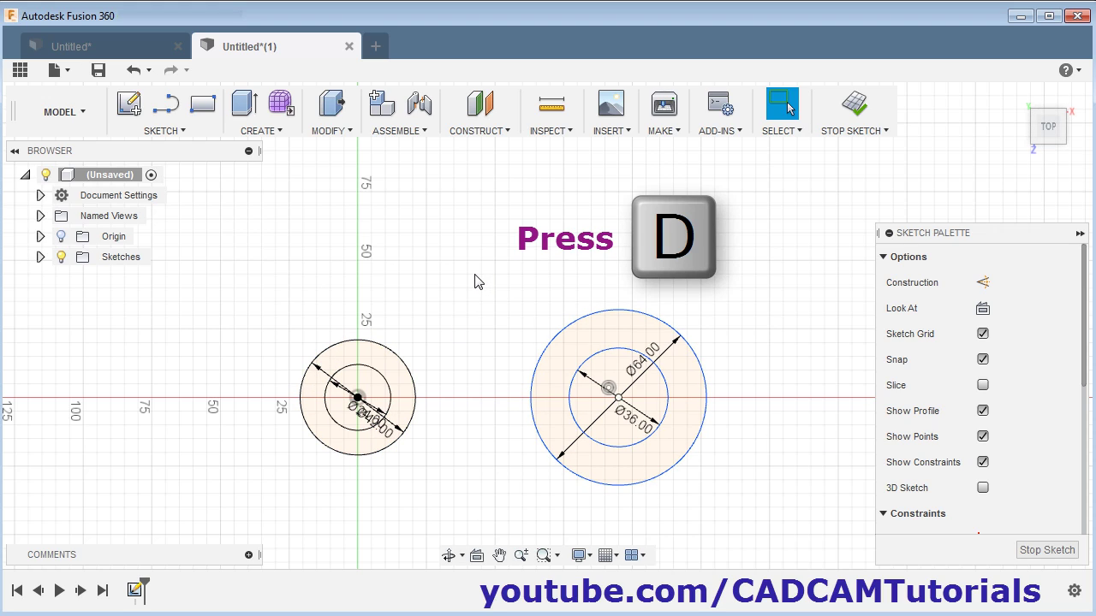
# - Dimension the two circle centres 100 mm apart horizontally, with the dimension placed above
pyautogui.press('d')
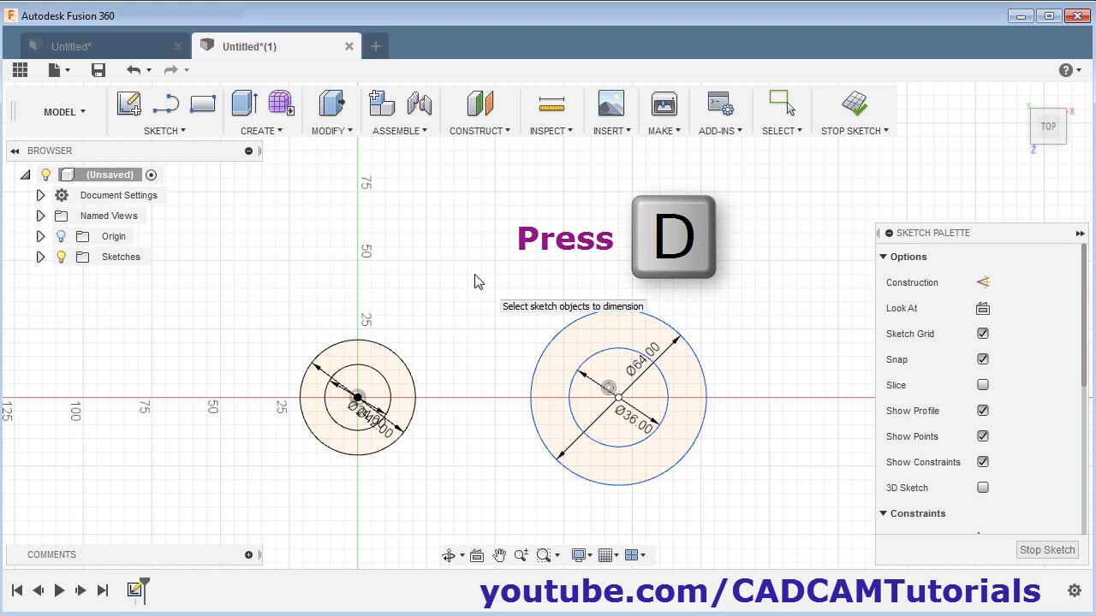
pyautogui.click(357, 398)
pyautogui.click(618, 397)
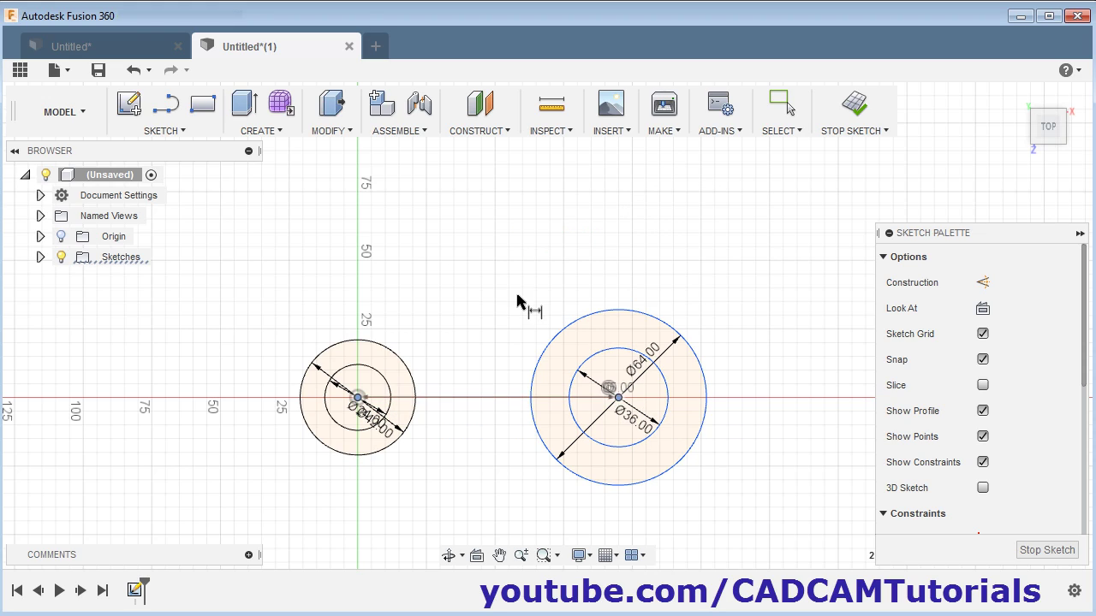
pyautogui.click(512, 277)
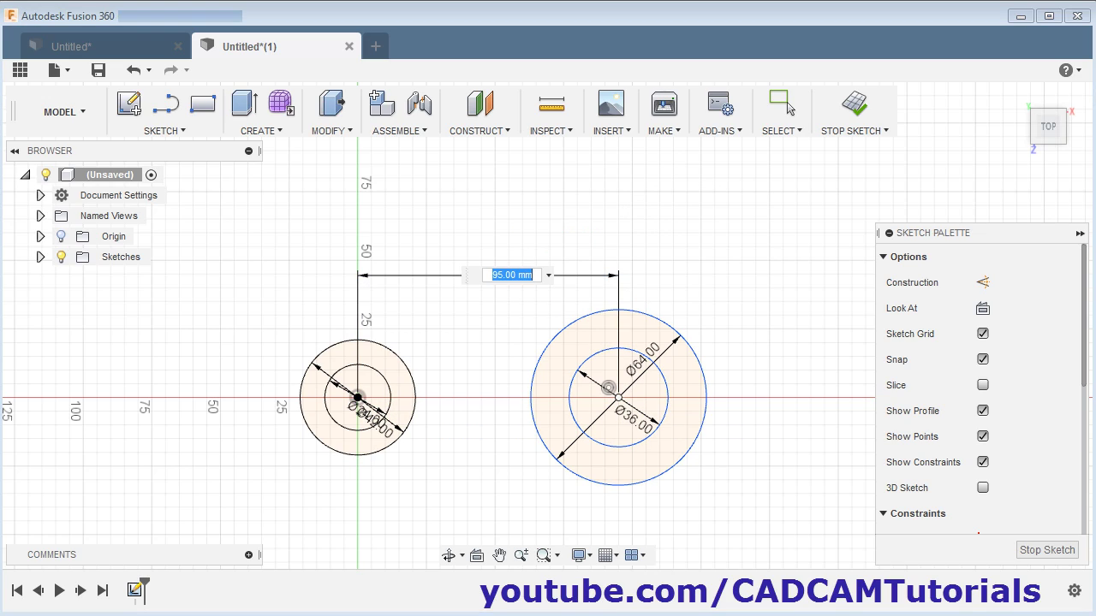
pyautogui.hotkey('alt', 'Tab')
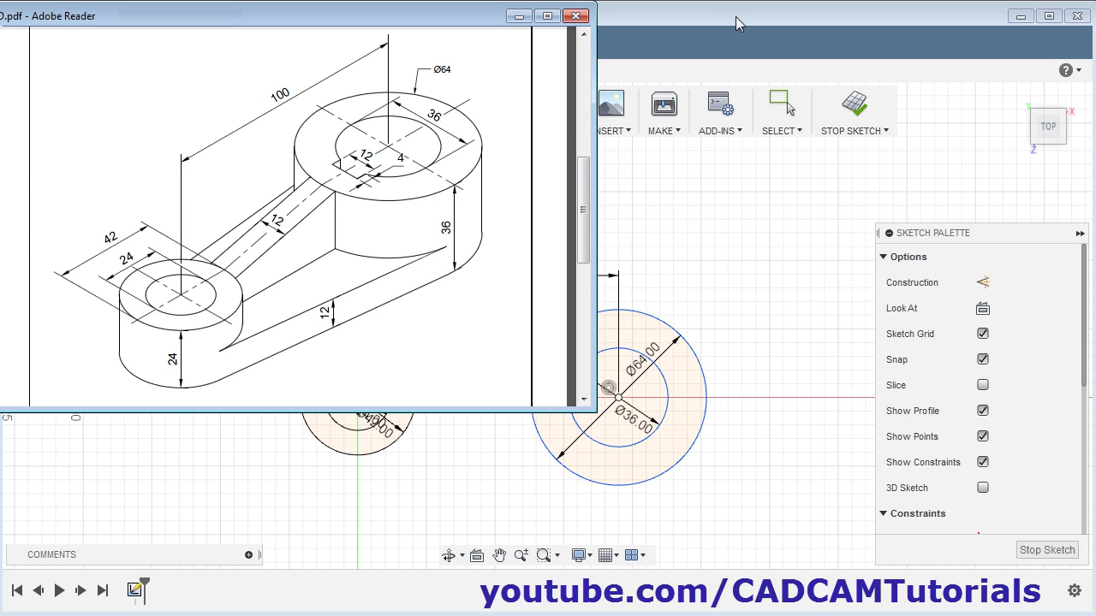
pyautogui.hotkey('alt', 'Tab')
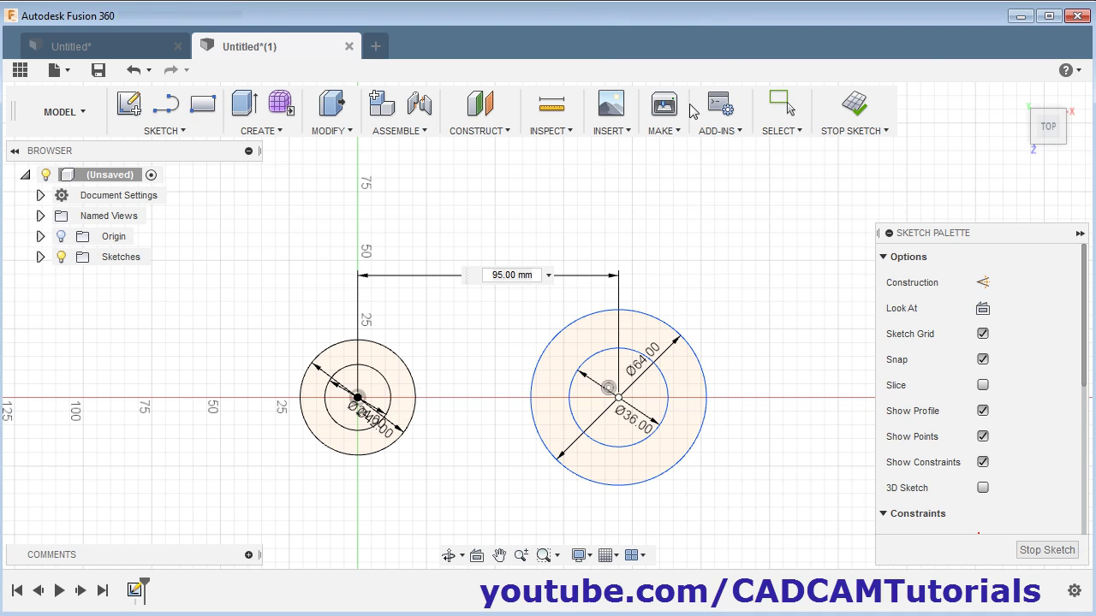
pyautogui.doubleClick(536, 274)
pyautogui.write('100')
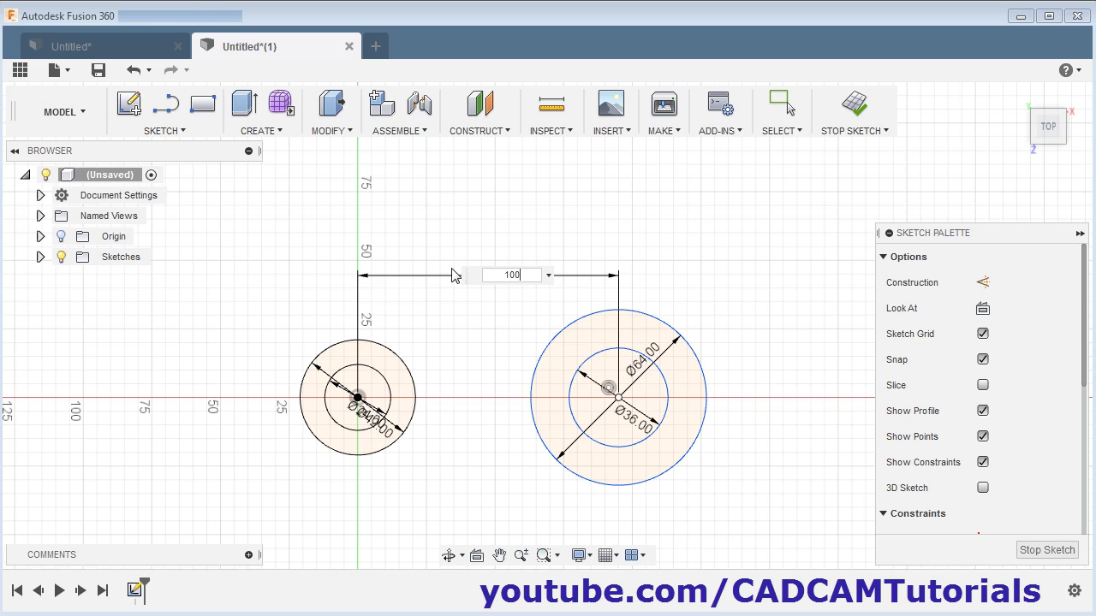
pyautogui.press('Return')
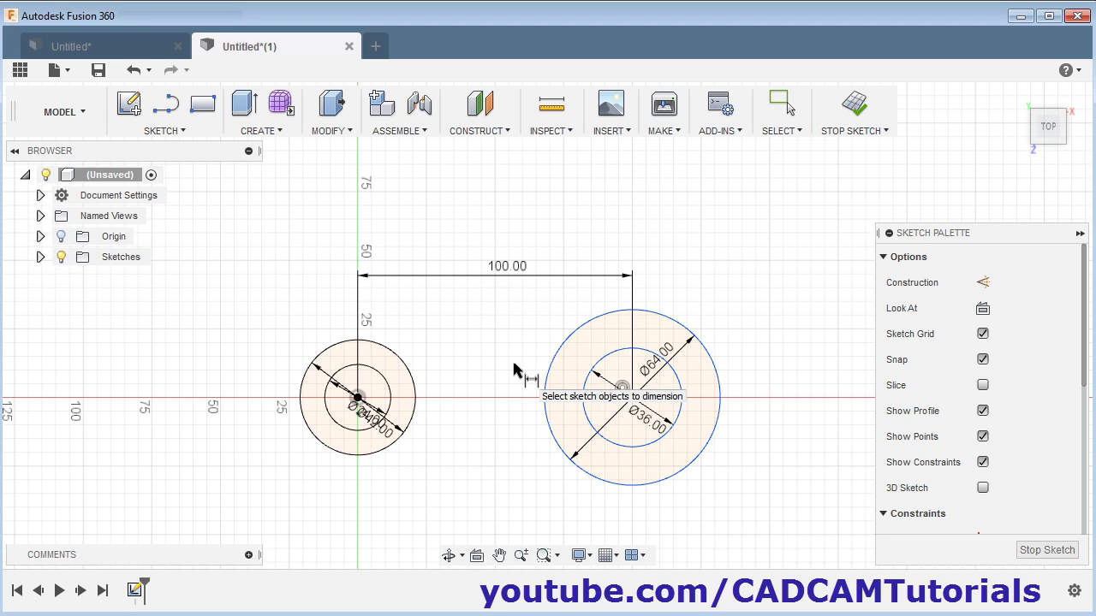
pyautogui.press('Escape')
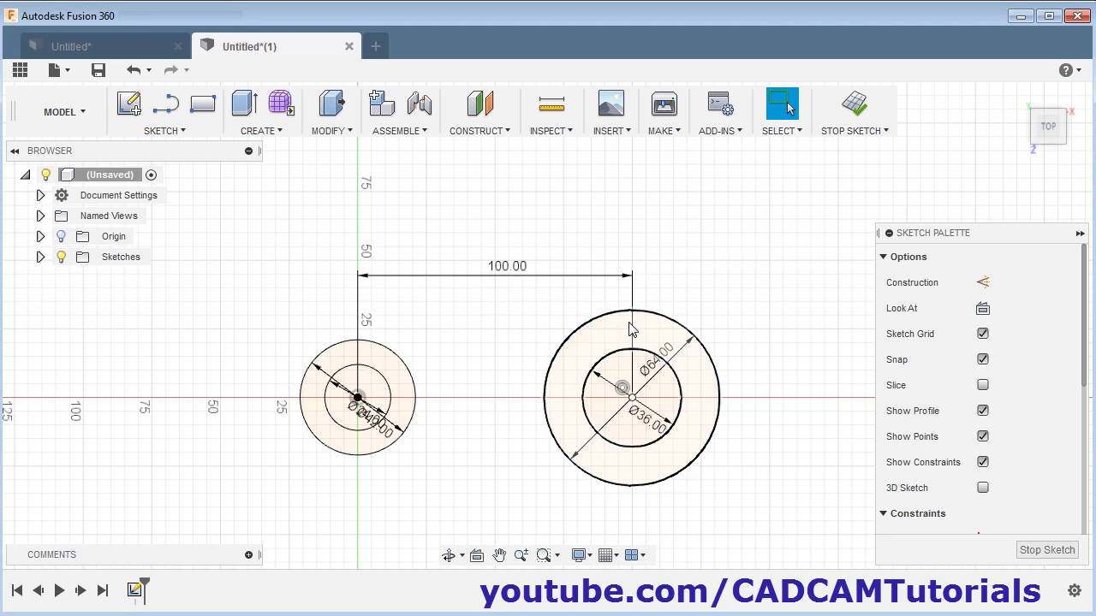
pyautogui.click(629, 329)
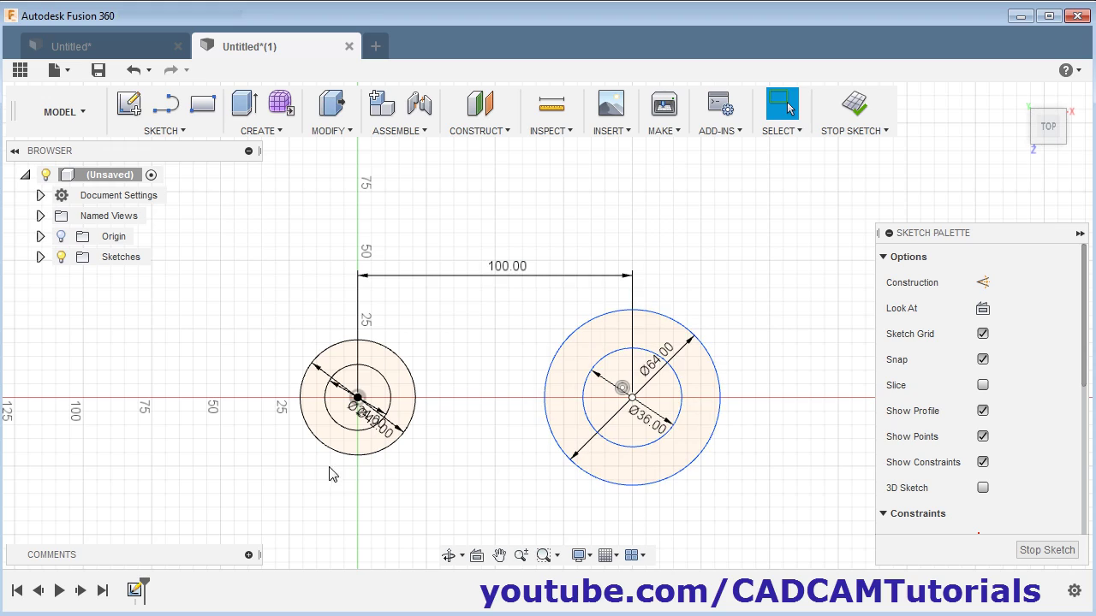
# - Draw lines joining the tops and the bottoms of the two outer circles
pyautogui.click(167, 107)
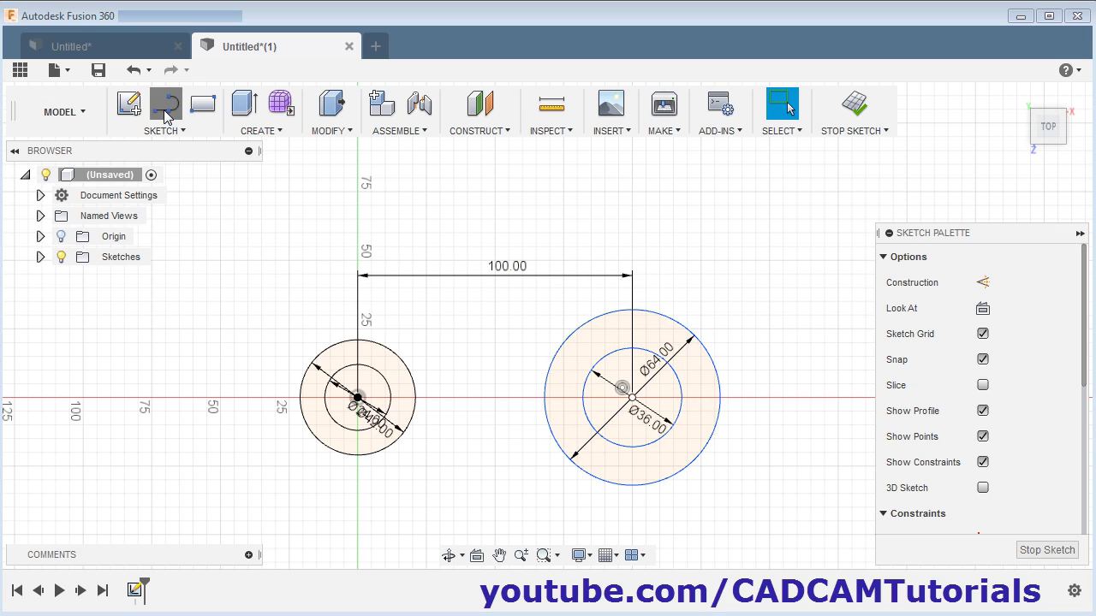
pyautogui.click(342, 340)
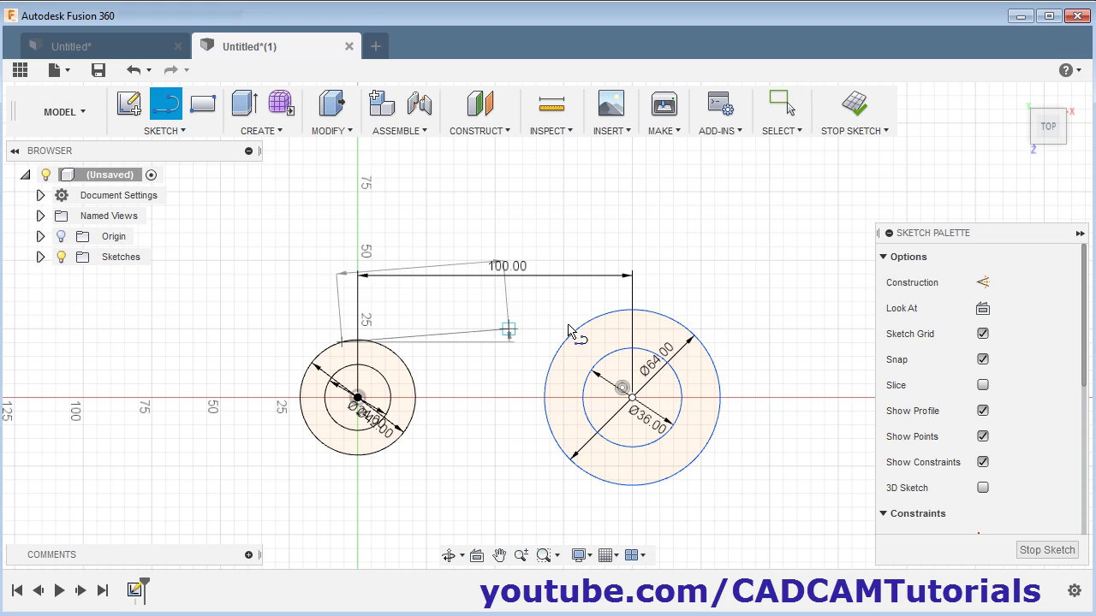
pyautogui.click(622, 313)
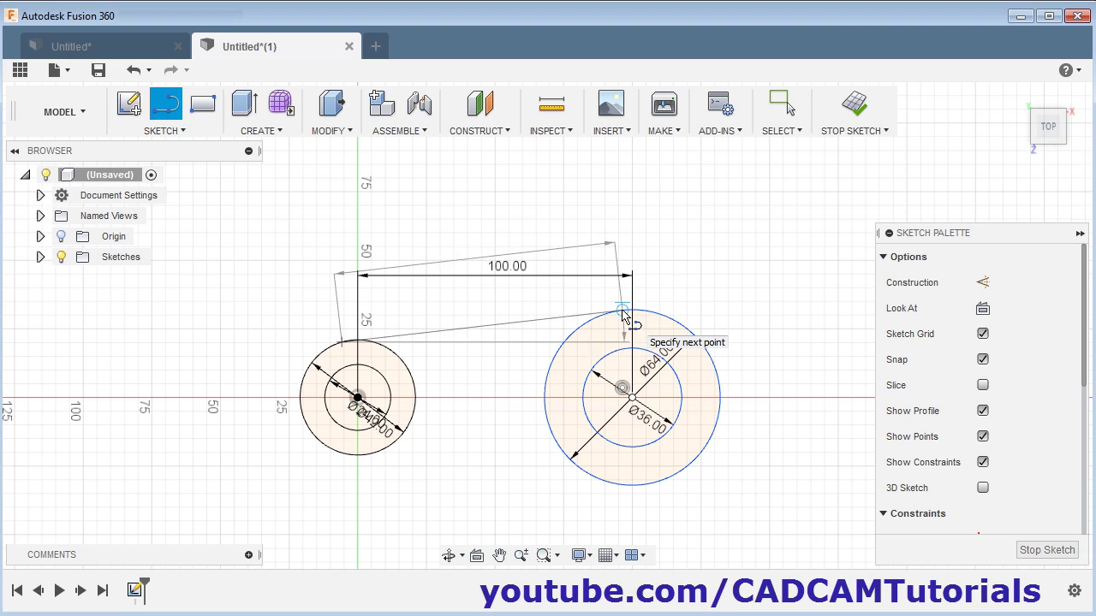
pyautogui.click(622, 313)
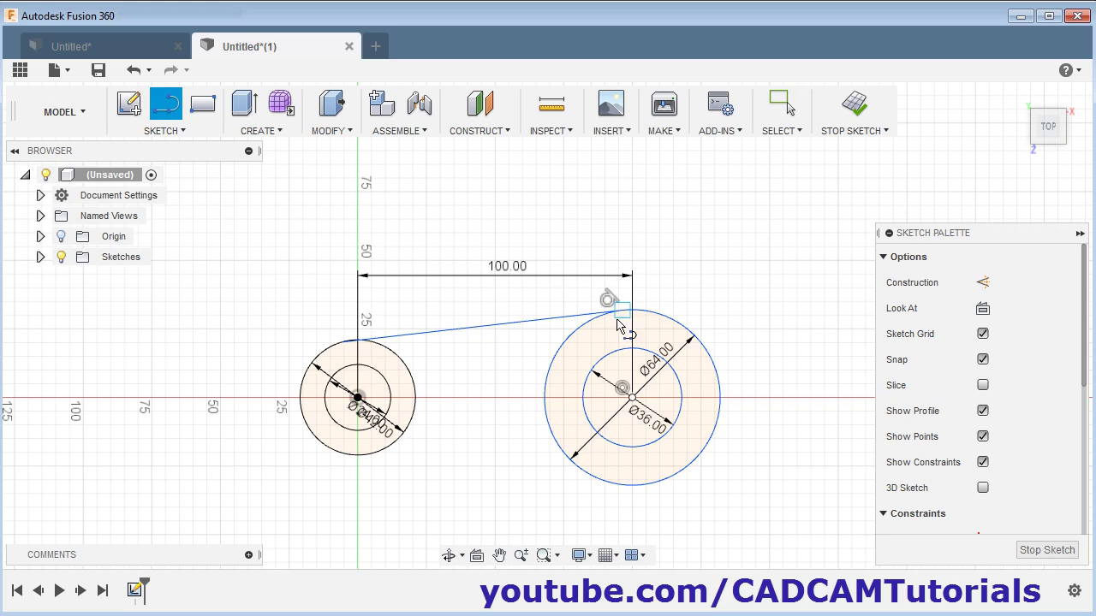
pyautogui.click(342, 454)
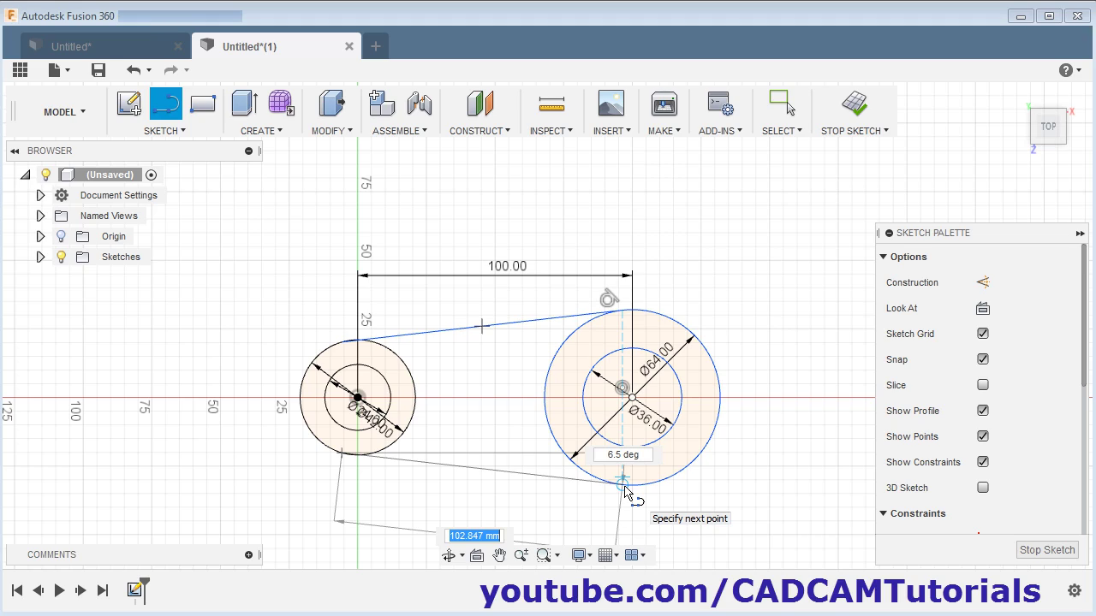
pyautogui.click(623, 485)
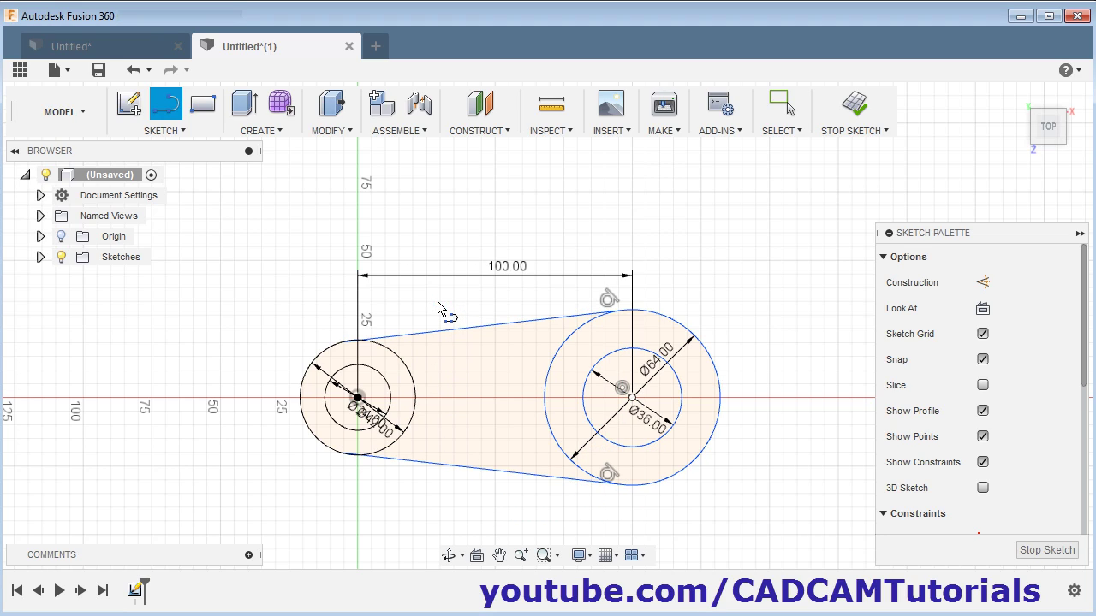
pyautogui.press('Escape')
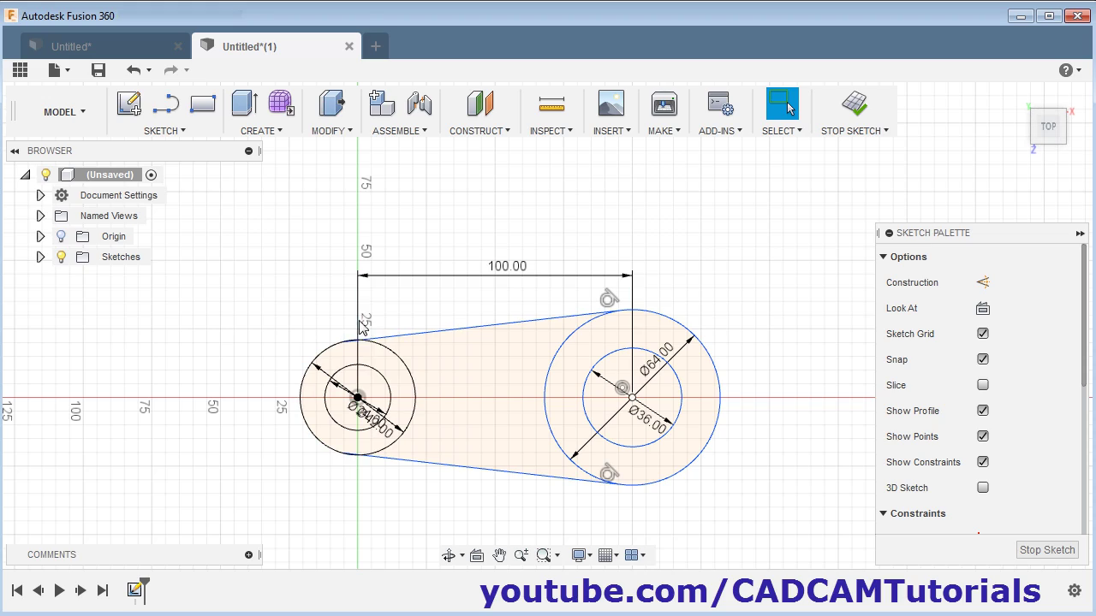
# - Constrain the upper connecting line tangent to the left outer circle
pyautogui.click(421, 338)
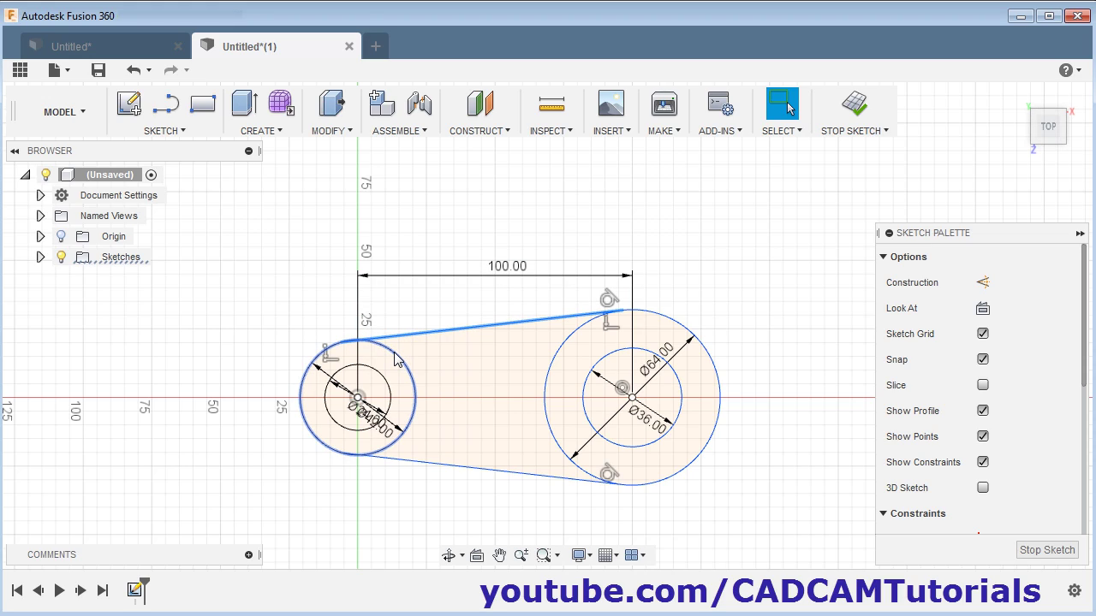
pyautogui.click(394, 359)
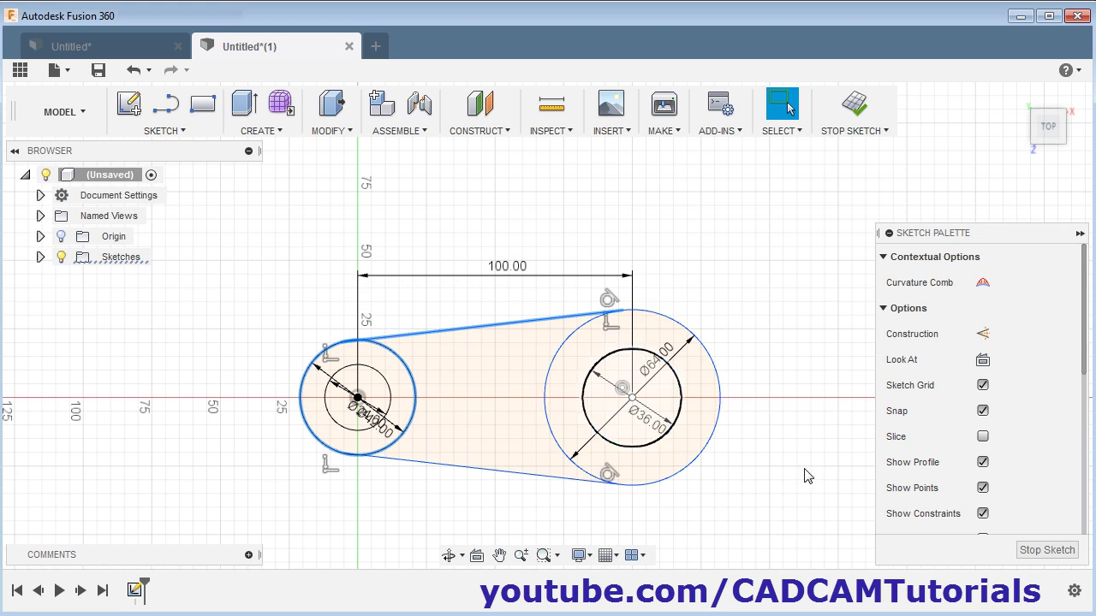
pyautogui.scroll(-3, 1026, 446)
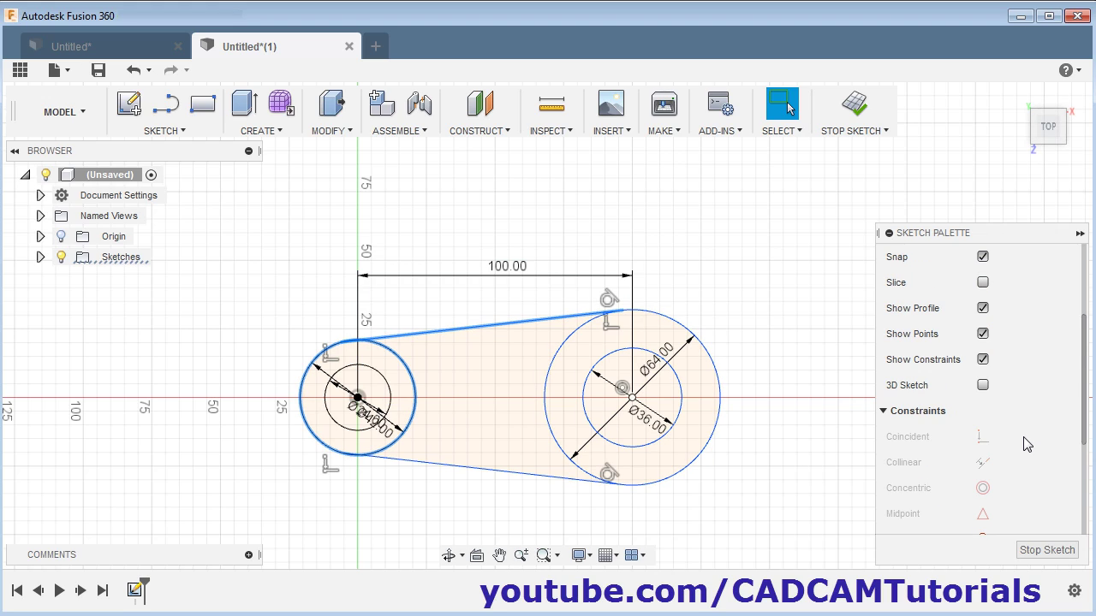
pyautogui.scroll(-3, 1026, 445)
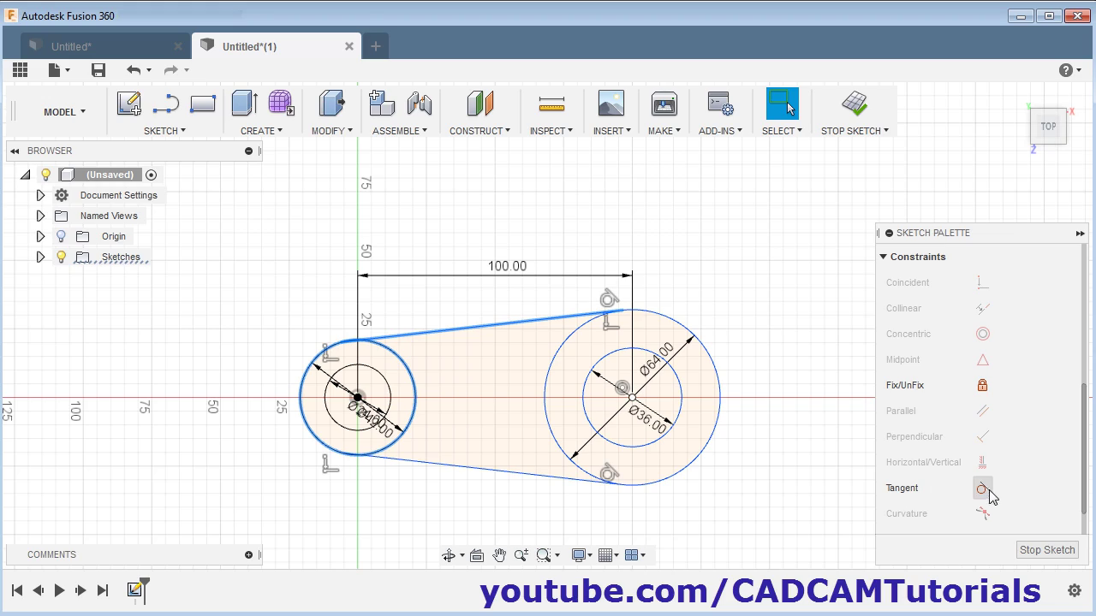
pyautogui.click(980, 488)
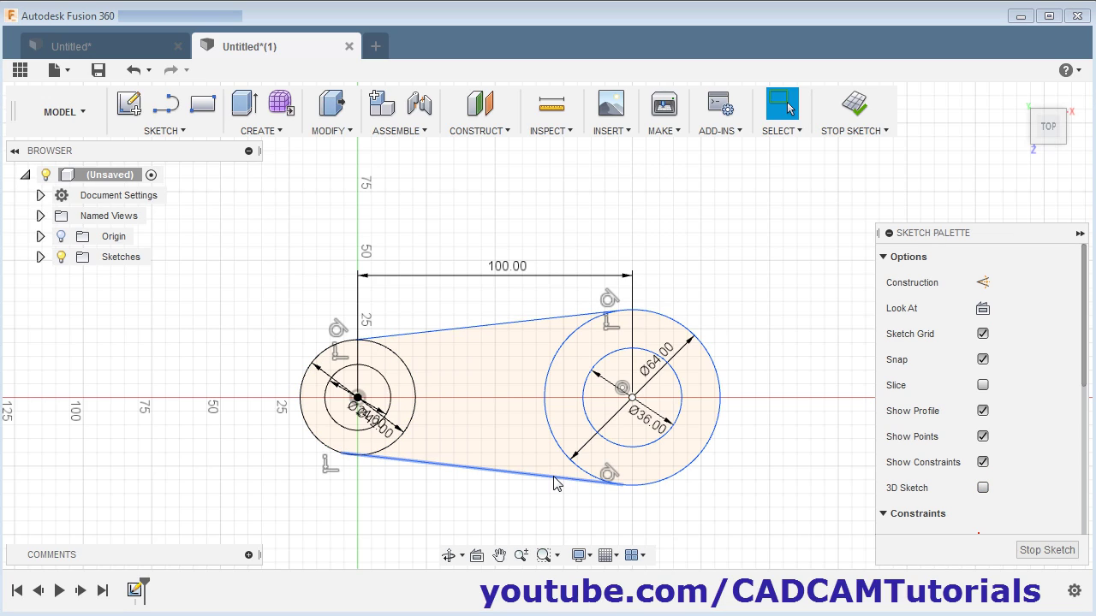
# - Constrain the lower connecting line tangent to the left outer circle, then check the reference drawing
pyautogui.click(397, 463)
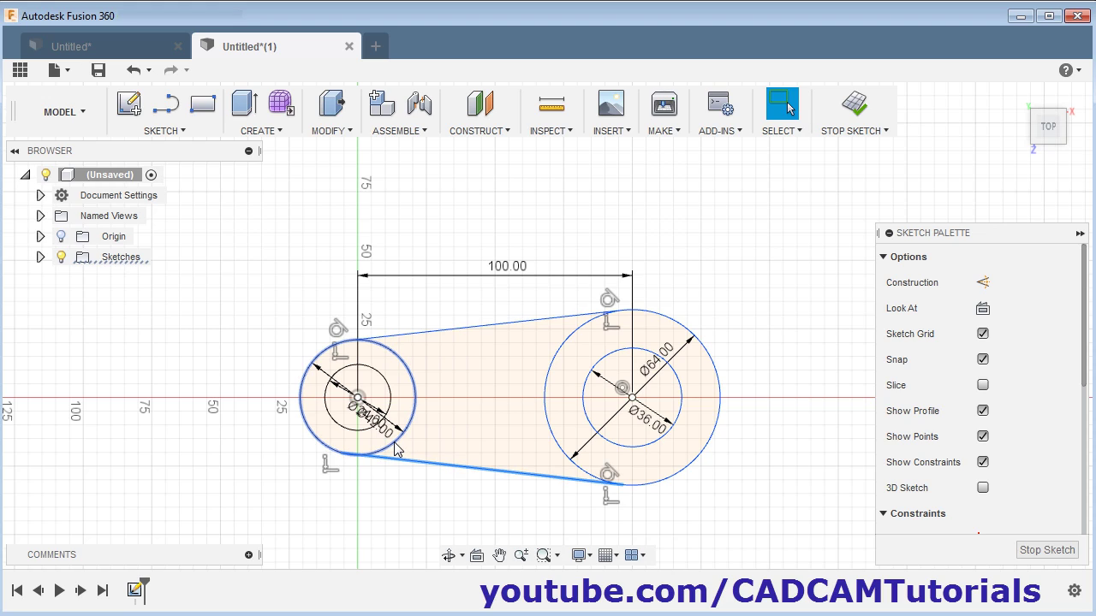
pyautogui.click(394, 445)
pyautogui.scroll(-8, 1013, 472)
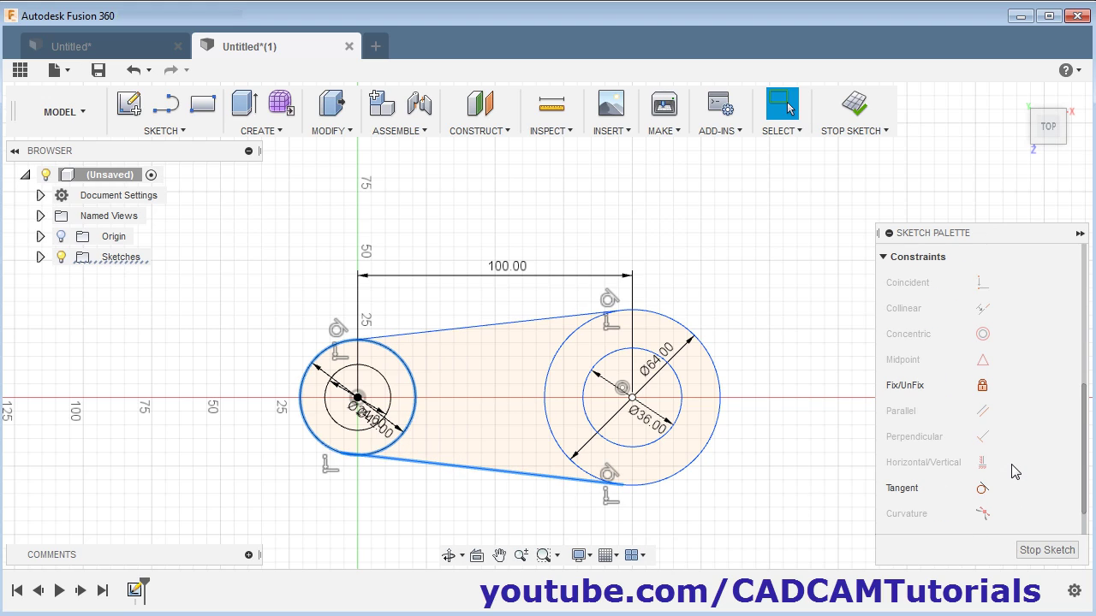
pyautogui.click(982, 444)
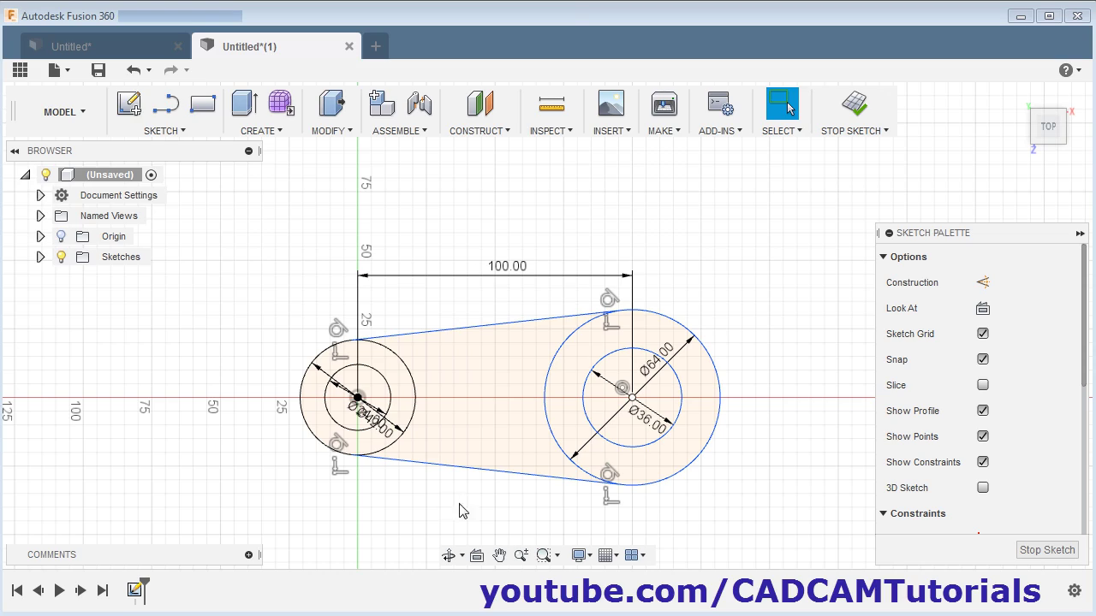
pyautogui.hotkey('alt', 'Tab')
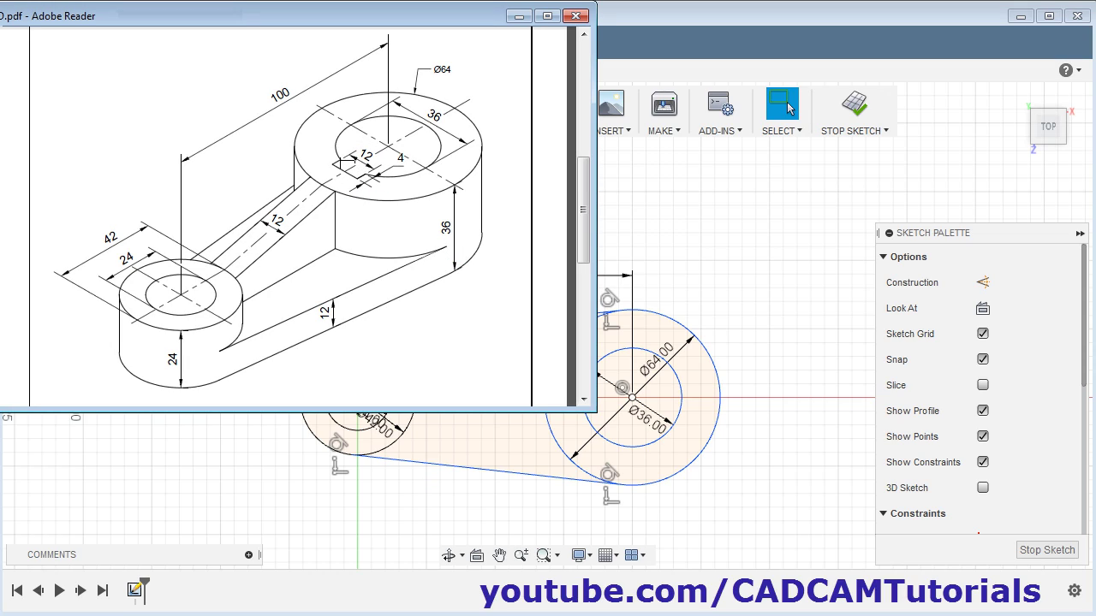
pyautogui.click(759, 322)
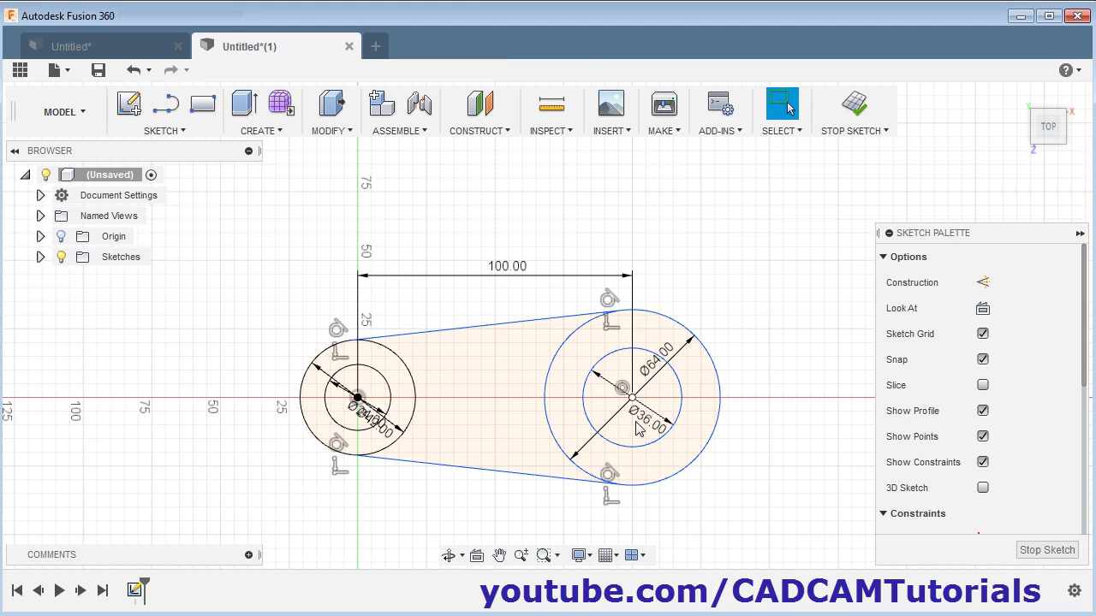
# - Draw a small 10 mm square straddling the right bore's left edge
pyautogui.click(204, 106)
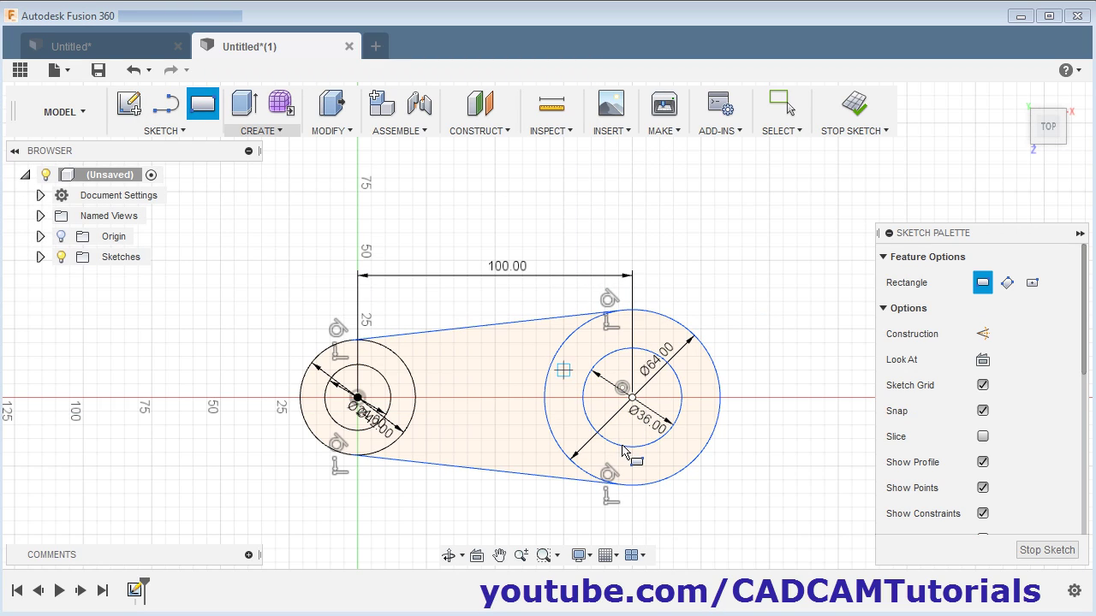
pyautogui.scroll(2, 571, 392)
pyautogui.click(557, 381)
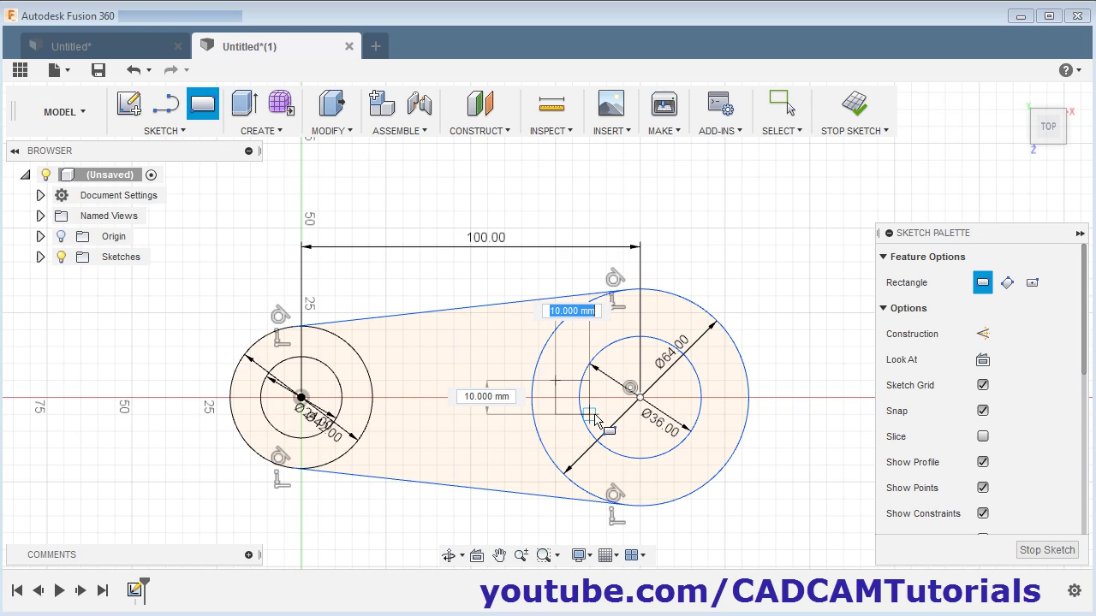
pyautogui.click(595, 419)
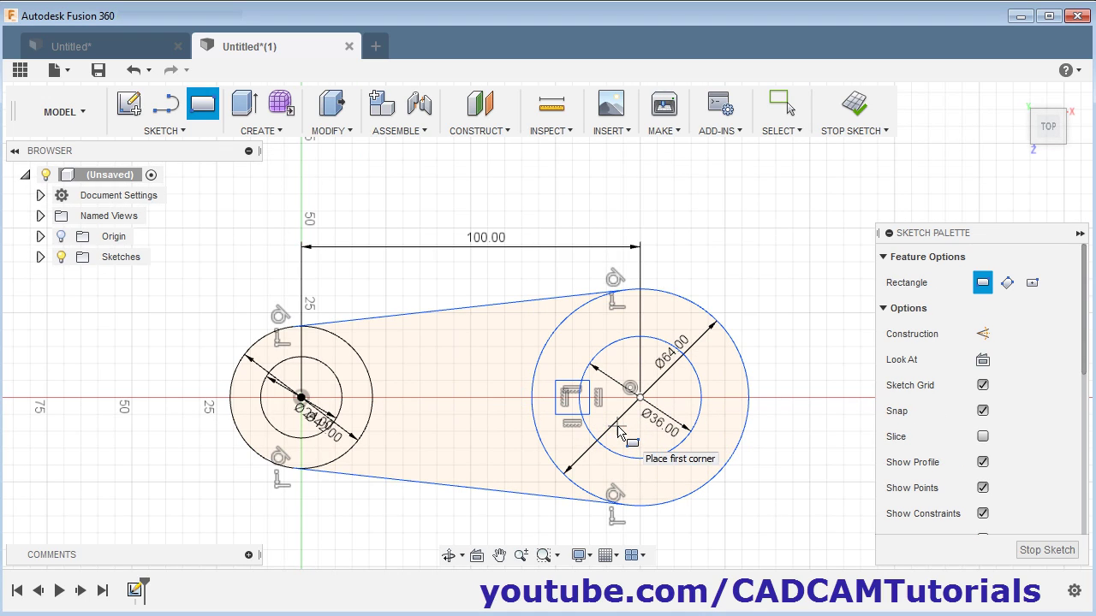
pyautogui.press('Escape')
# - Draw a horizontal line from the left circle centre to the right circle centre
pyautogui.scroll(3, 607, 409)
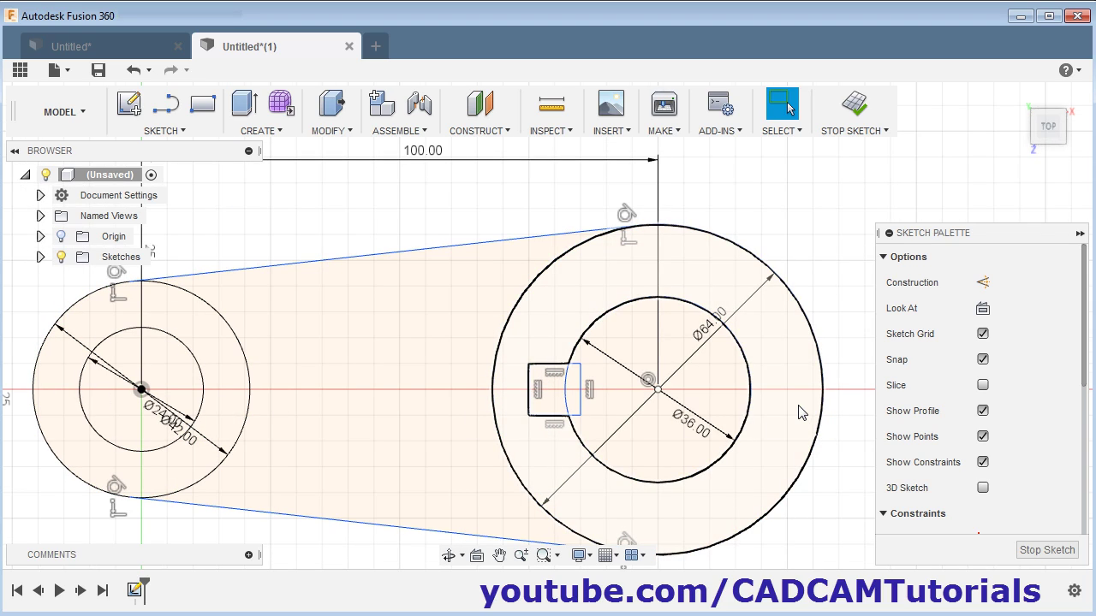
pyautogui.click(165, 104)
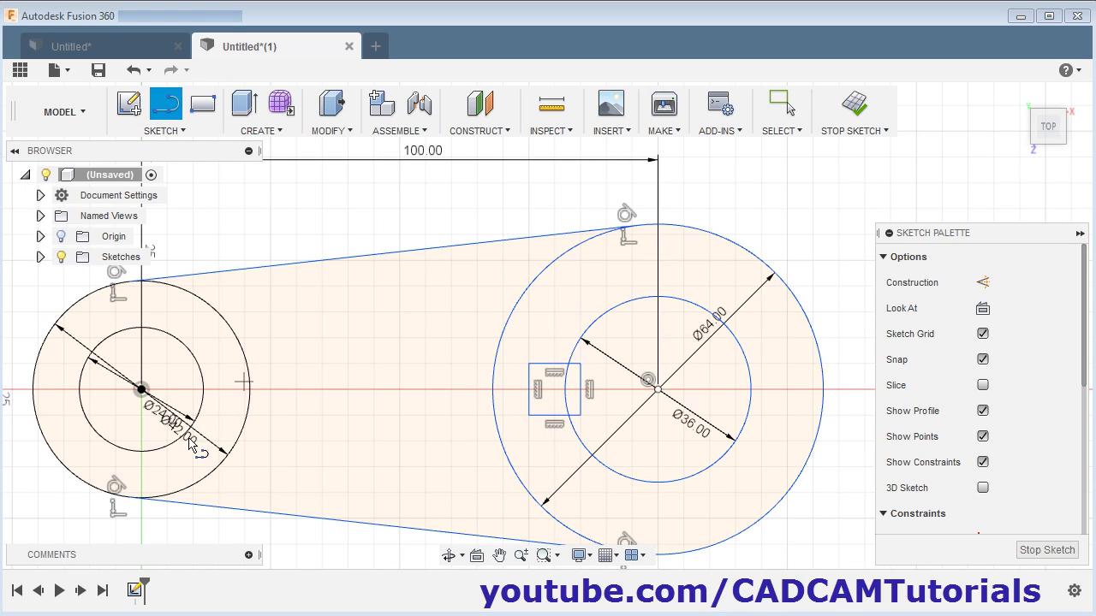
pyautogui.click(141, 389)
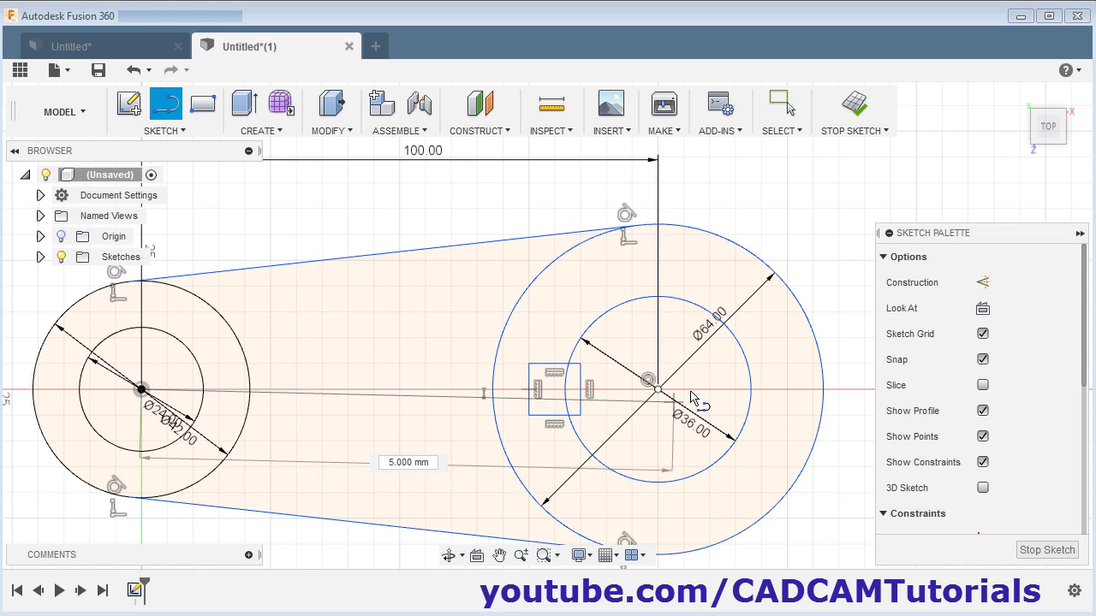
pyautogui.click(658, 389)
pyautogui.press('Escape')
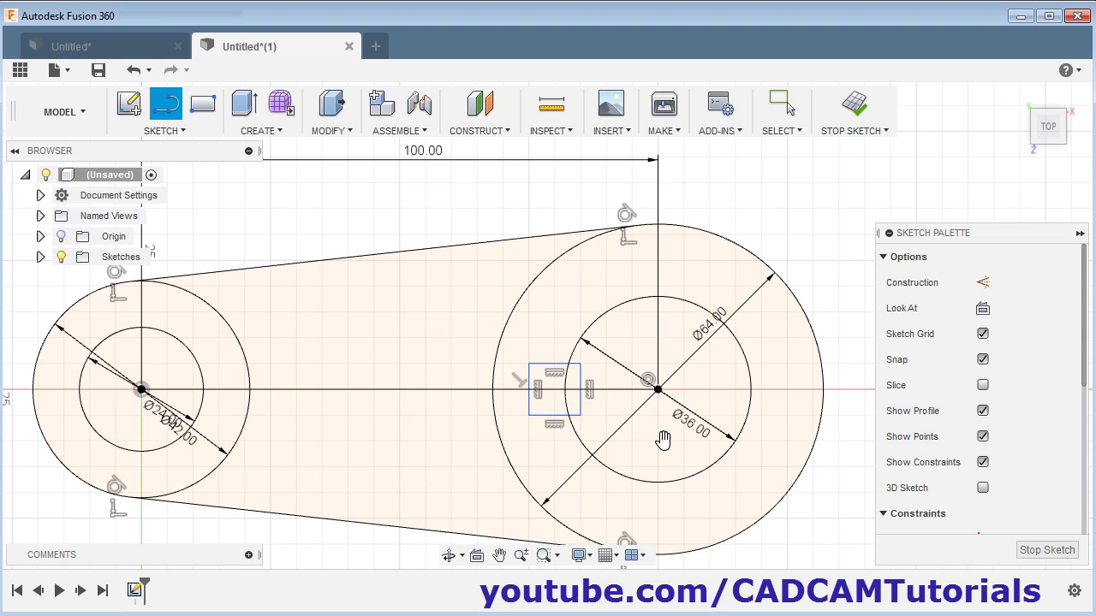
pyautogui.press('Escape')
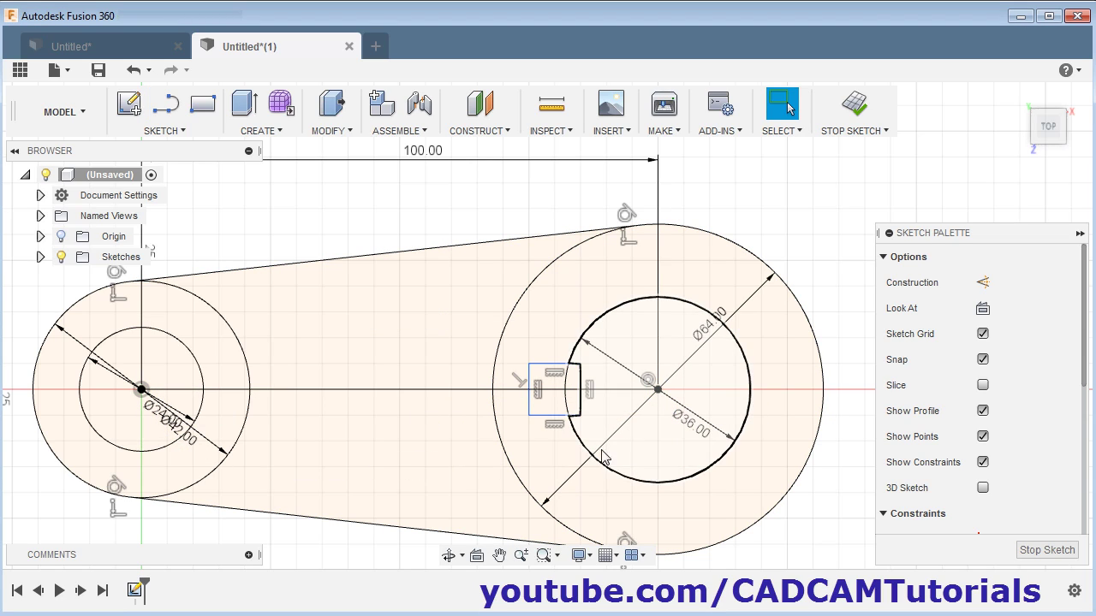
# - Convert the centre-to-centre line into construction geometry
pyautogui.click(572, 392)
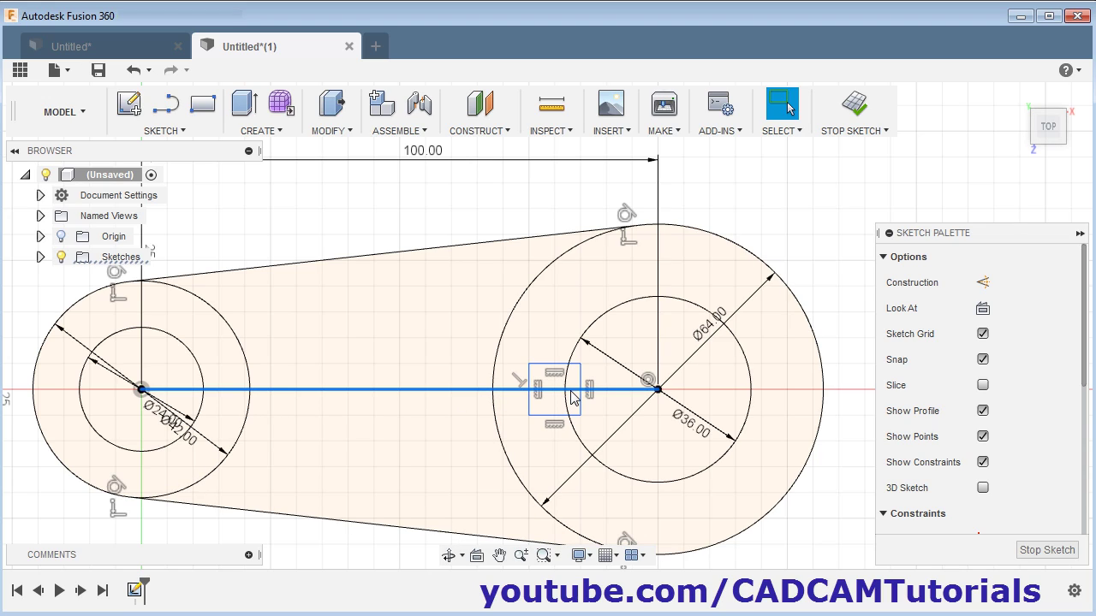
pyautogui.click(985, 284)
pyautogui.click(432, 440)
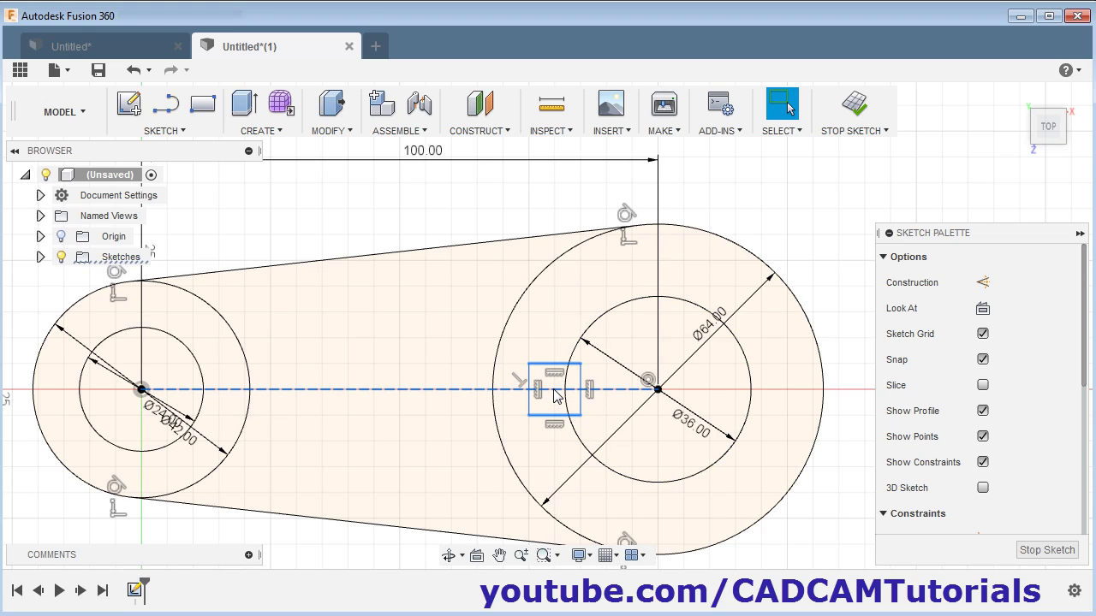
# - Make the small square's top and bottom edges symmetric about the construction centre line
pyautogui.scroll(-5, 1013, 459)
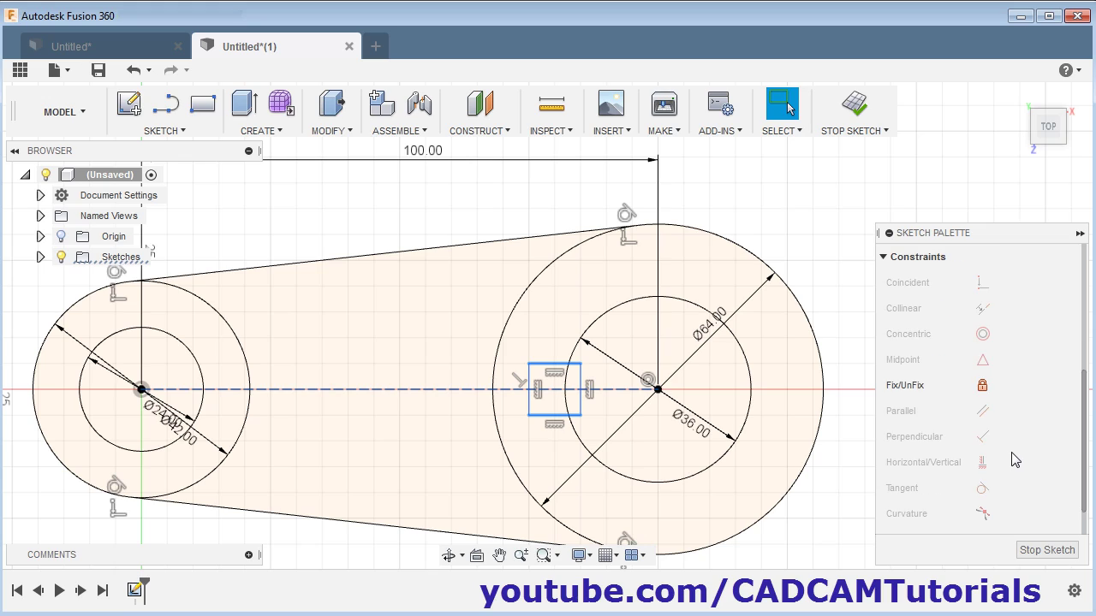
pyautogui.scroll(-1, 1013, 460)
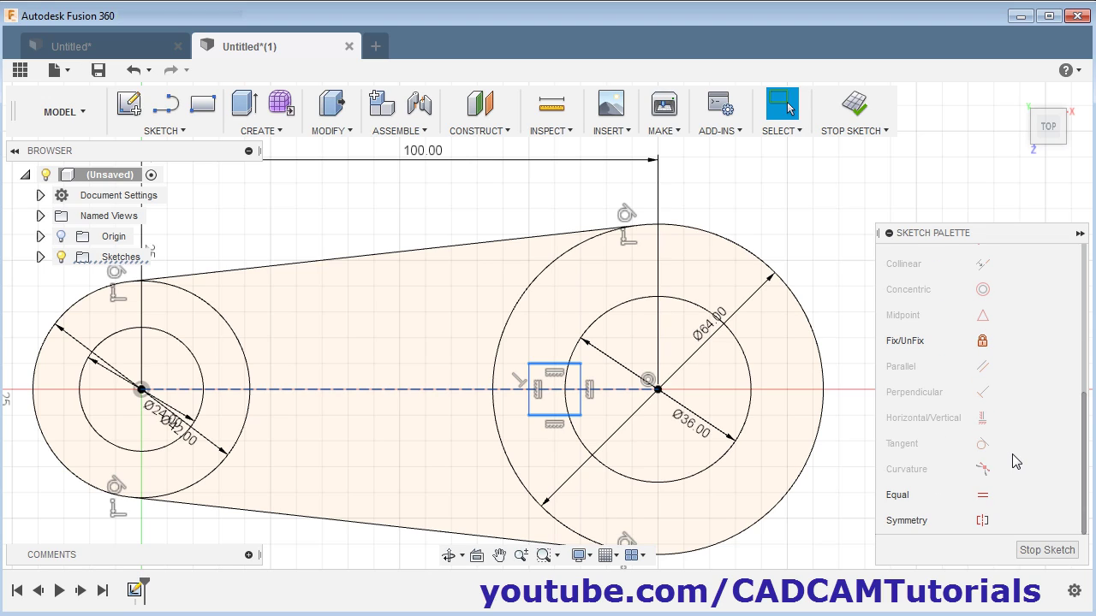
pyautogui.click(981, 521)
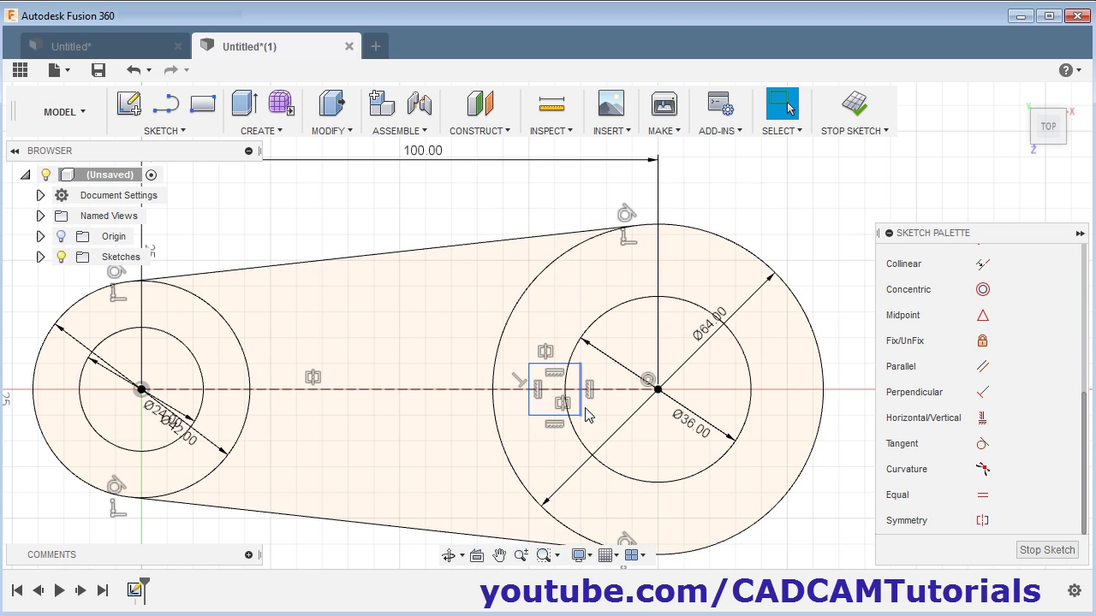
pyautogui.press('d')
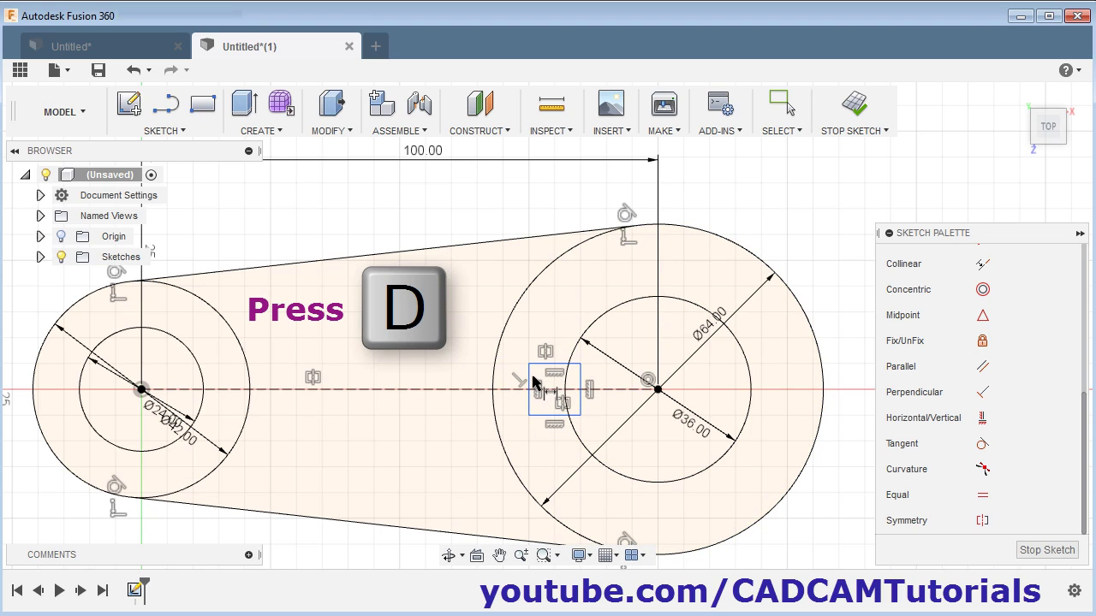
# - Change the small square's vertical dimension from 10 mm to 12 mm
pyautogui.click(530, 386)
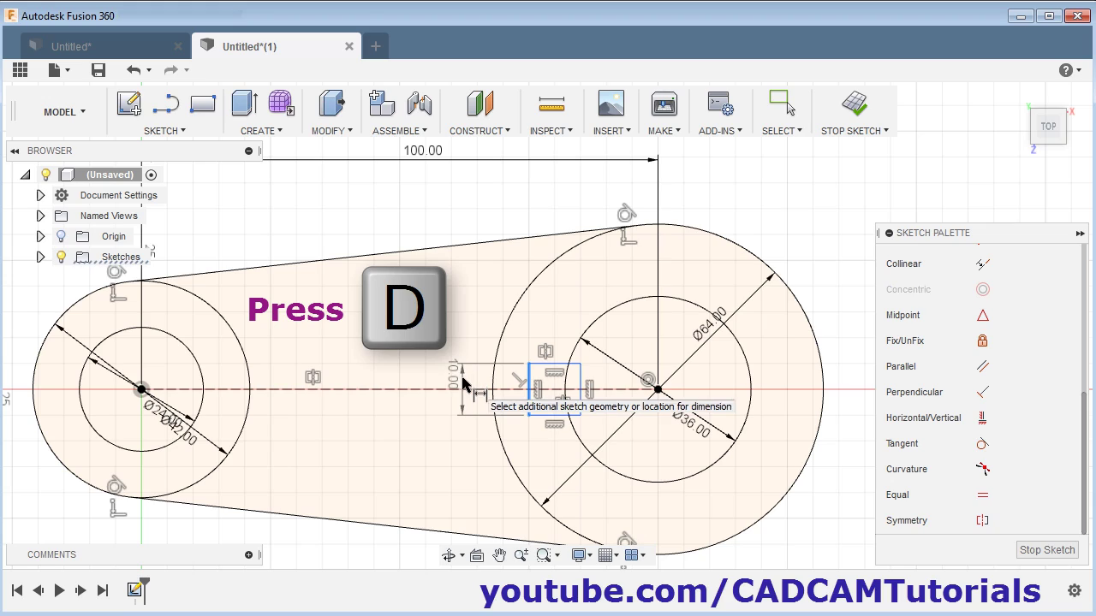
pyautogui.press('Escape')
pyautogui.doubleClick(462, 401)
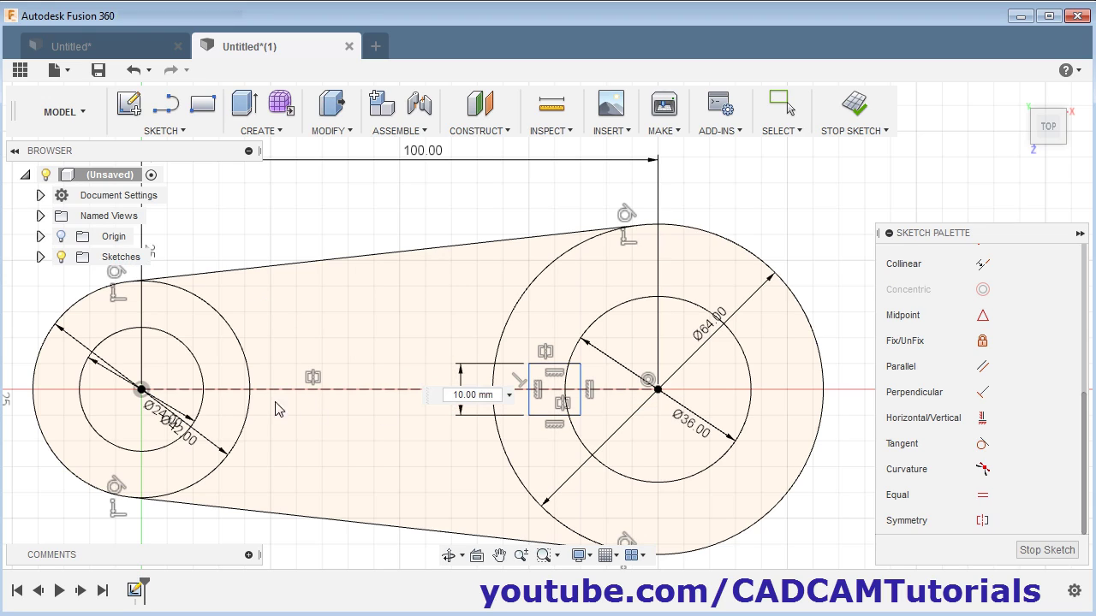
pyautogui.hotkey('alt', 'Tab')
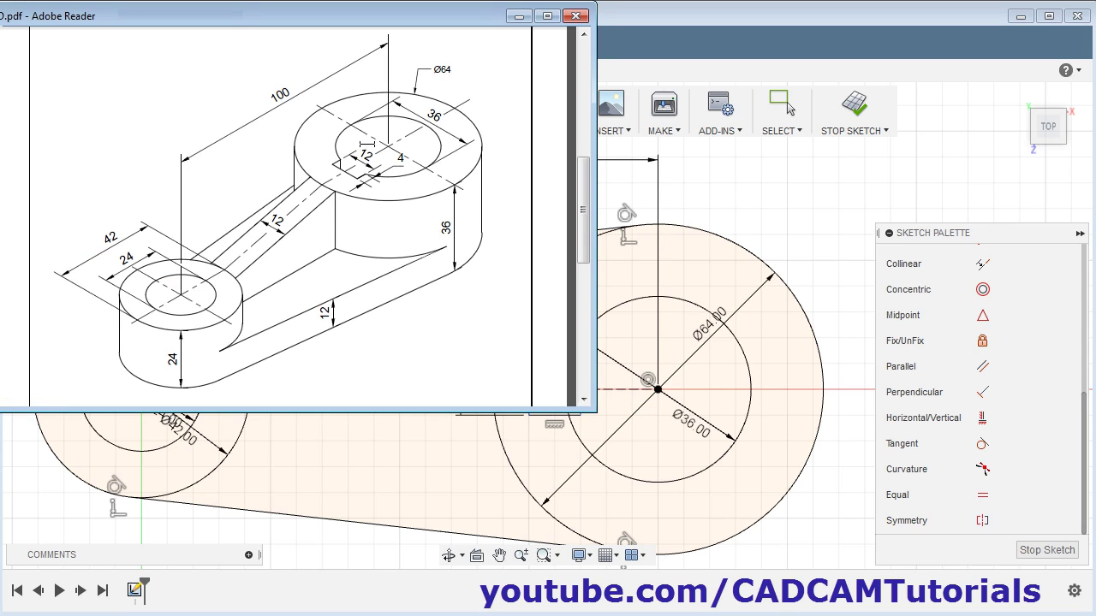
pyautogui.click(738, 23)
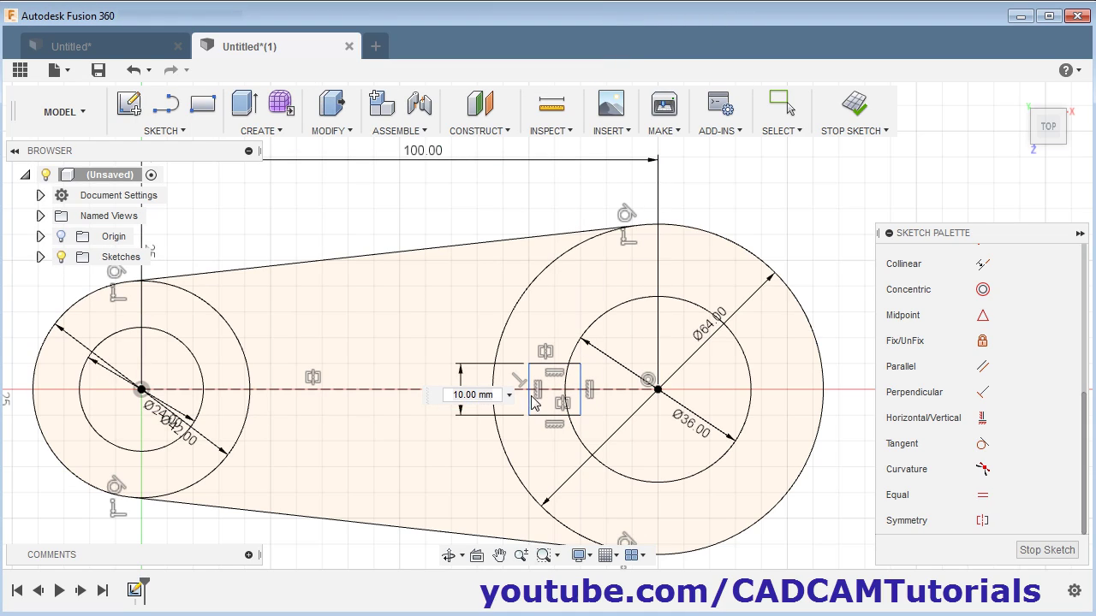
pyautogui.doubleClick(473, 395)
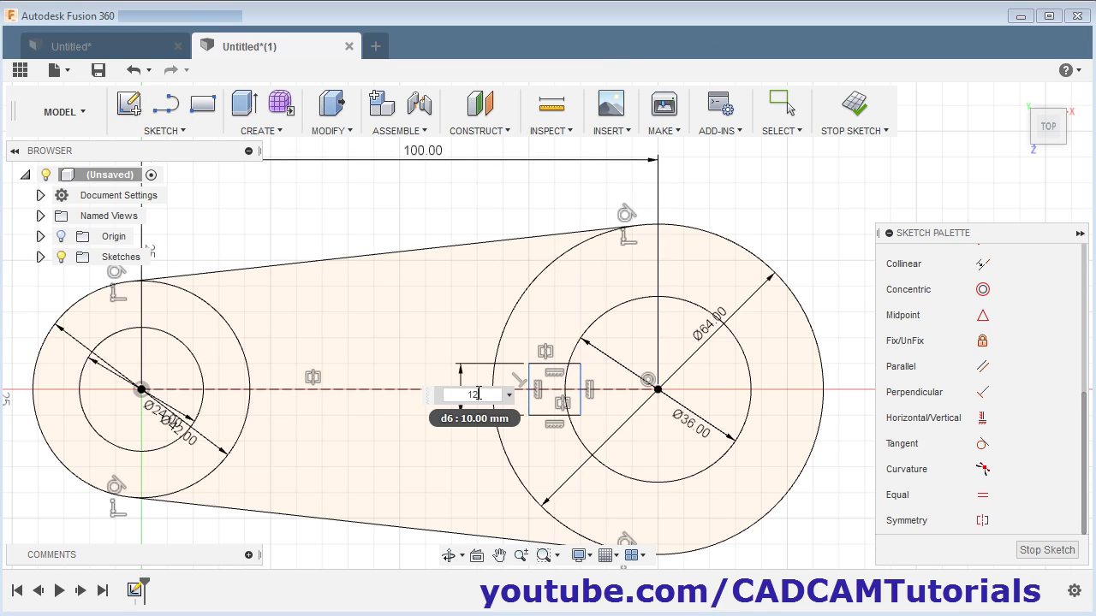
pyautogui.write('12')
pyautogui.press('Return')
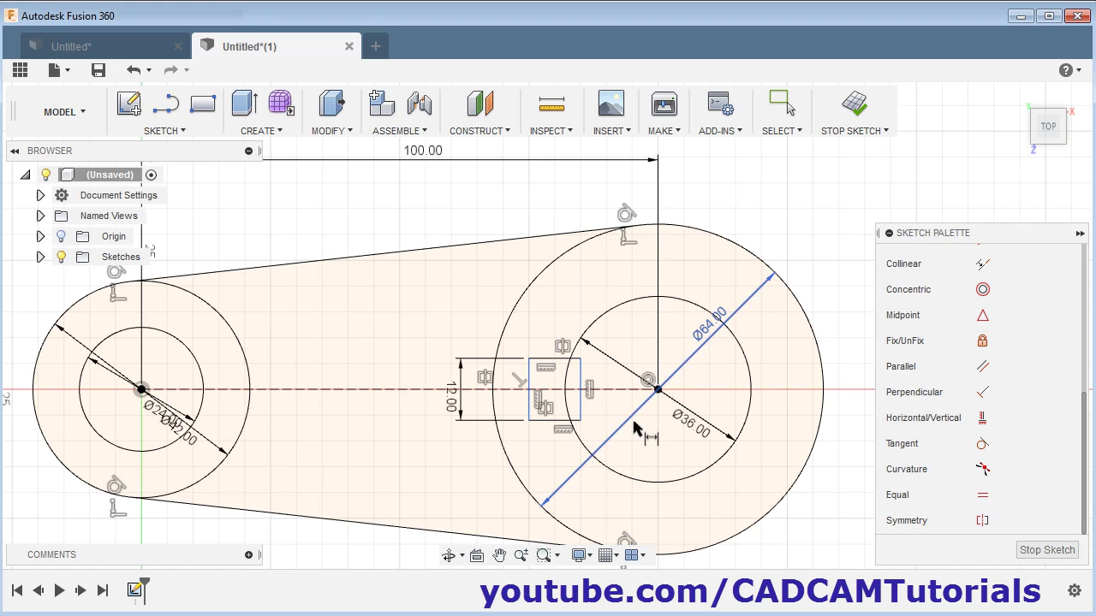
# - Trim the square's inner edge, bore arcs inside it and outer stubs into a keyway notch
pyautogui.press('t')
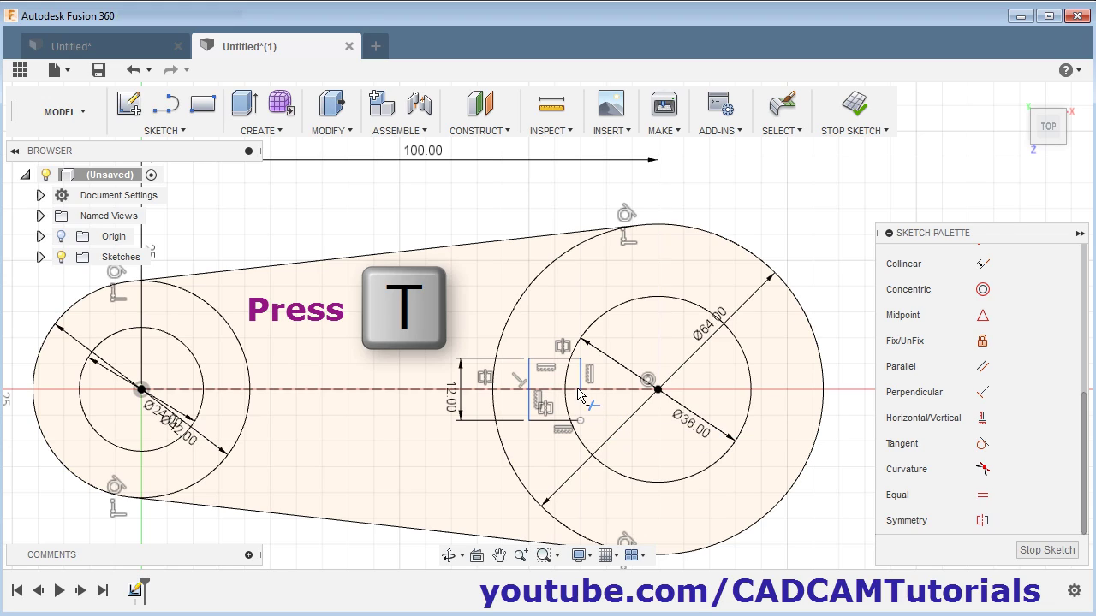
pyautogui.click(581, 378)
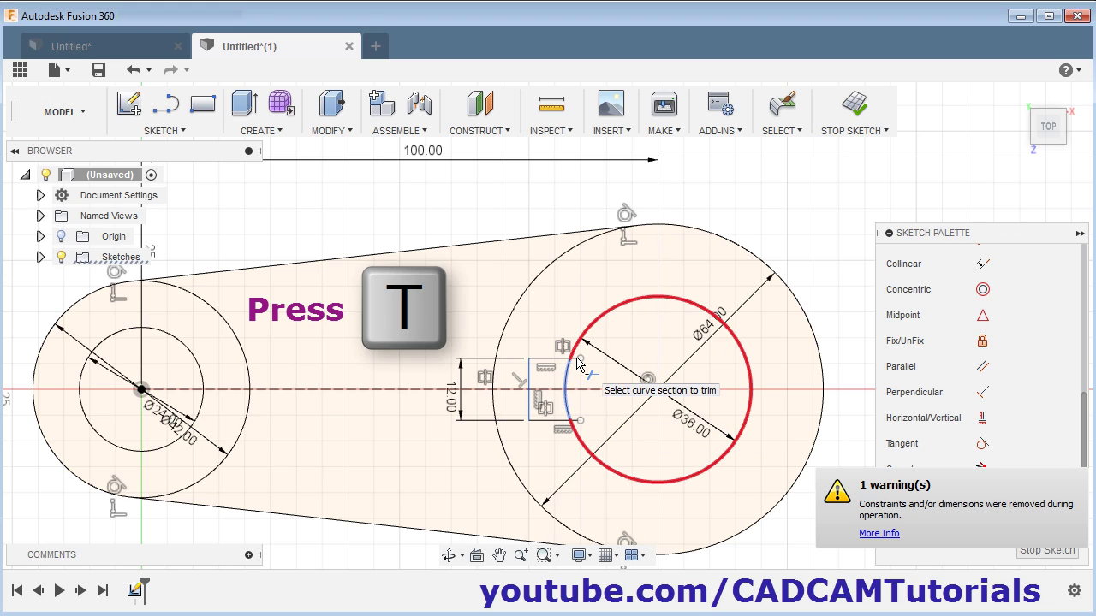
pyautogui.click(567, 381)
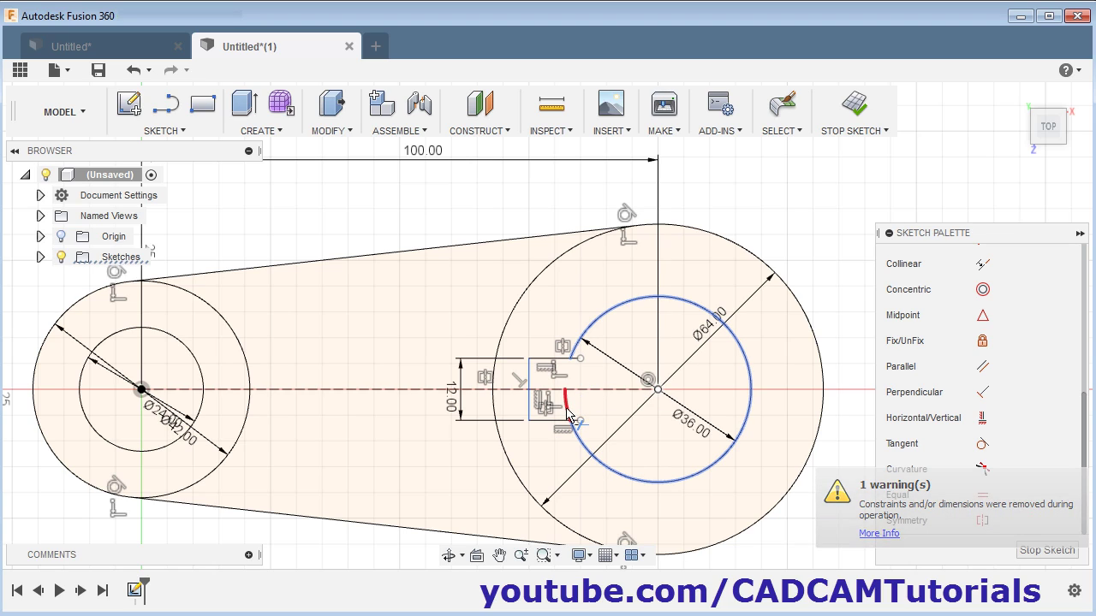
pyautogui.click(564, 400)
pyautogui.scroll(2, 572, 398)
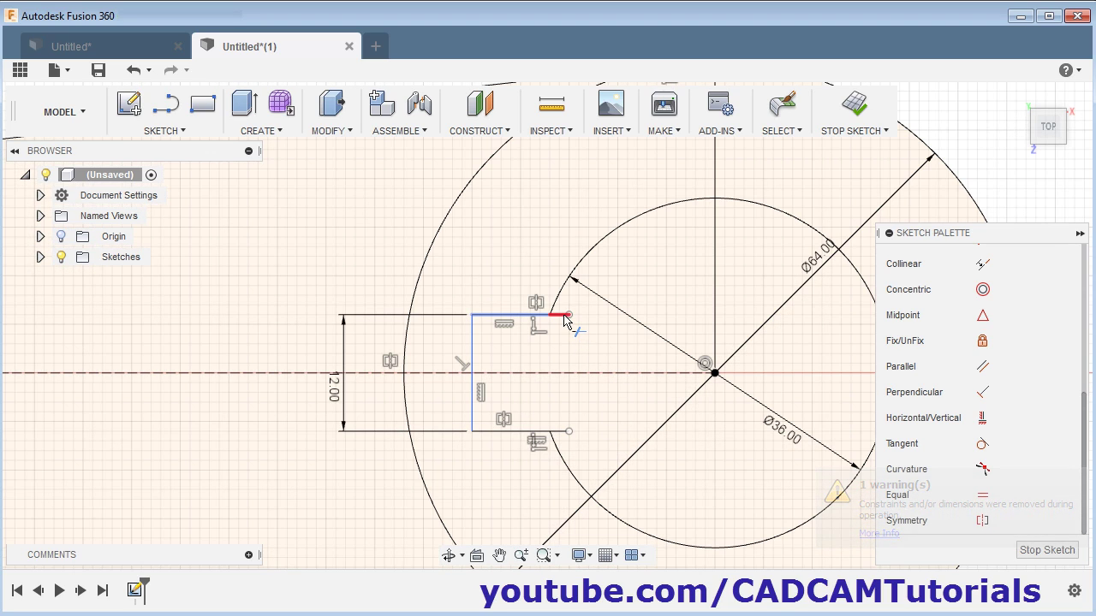
pyautogui.click(562, 316)
pyautogui.click(563, 432)
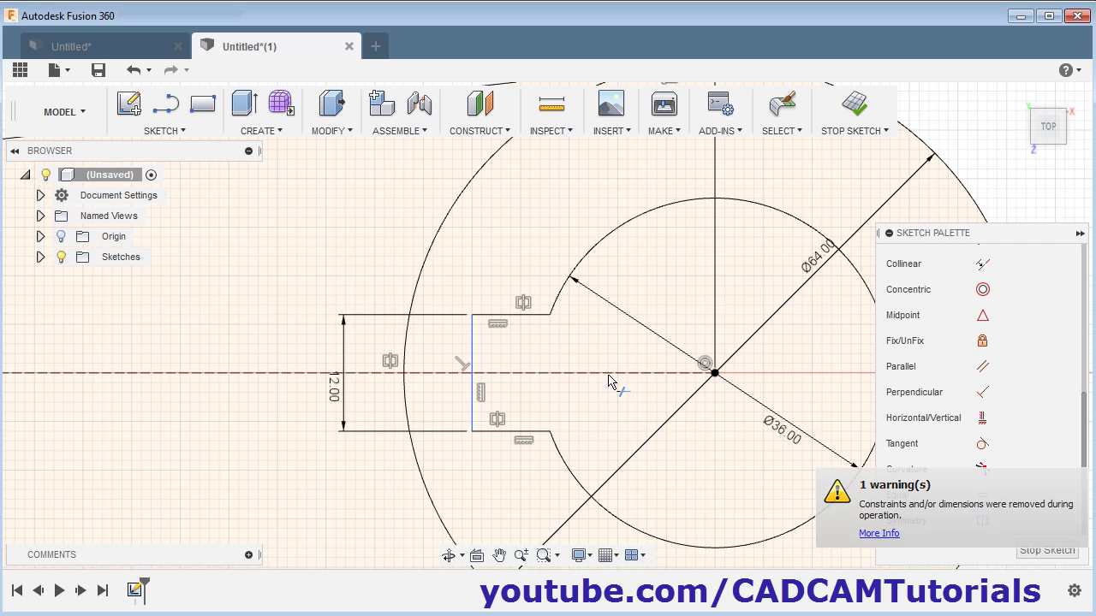
# - Dimension the keyway notch's bottom line to a 4 mm depth
pyautogui.press('d')
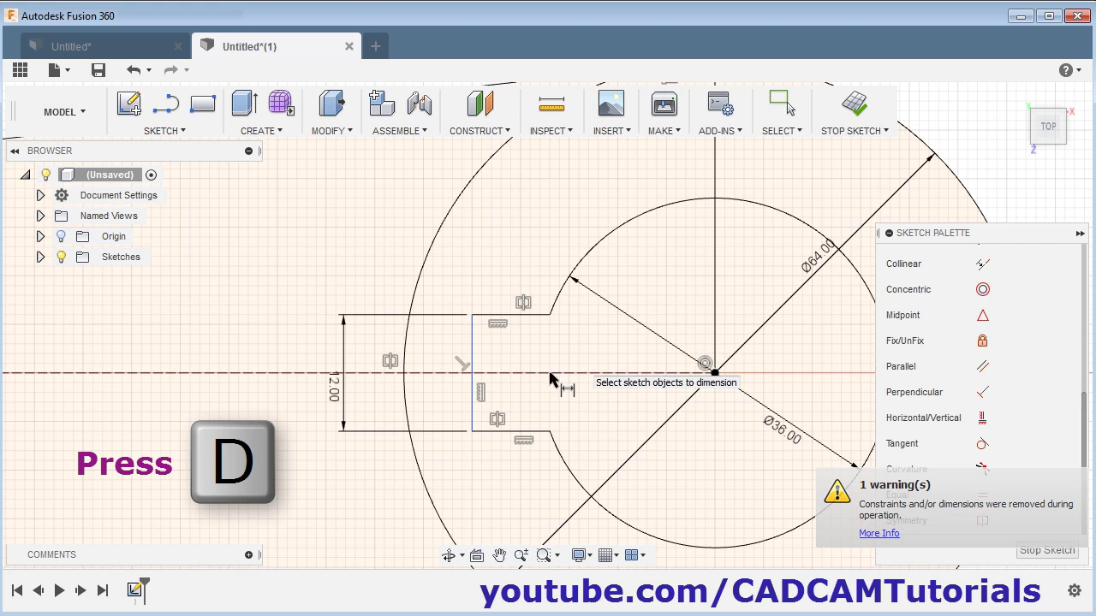
pyautogui.click(505, 431)
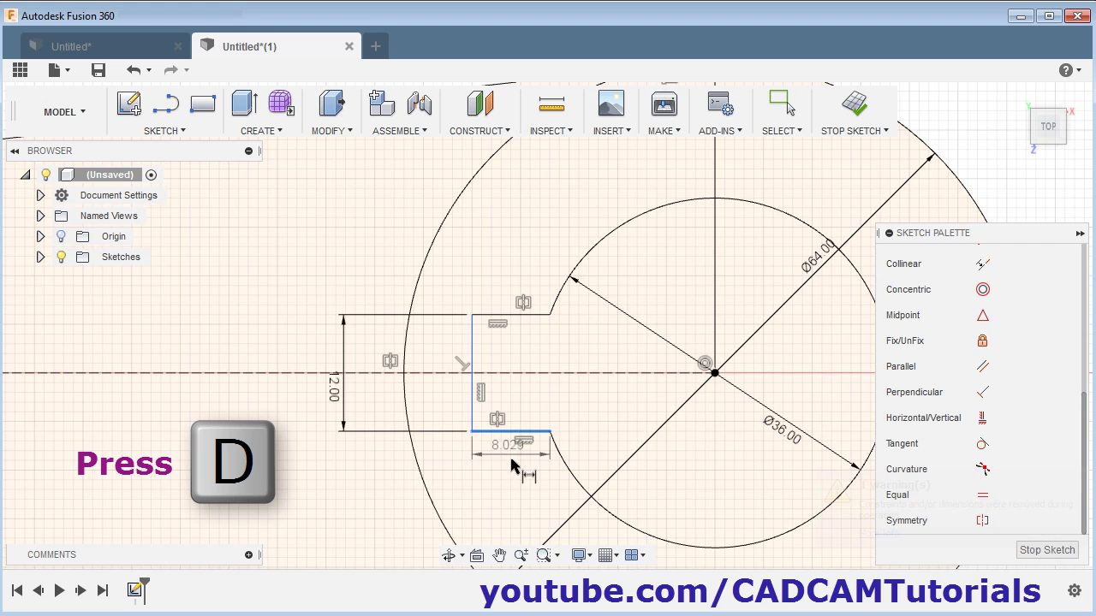
pyautogui.click(537, 492)
pyautogui.write('4')
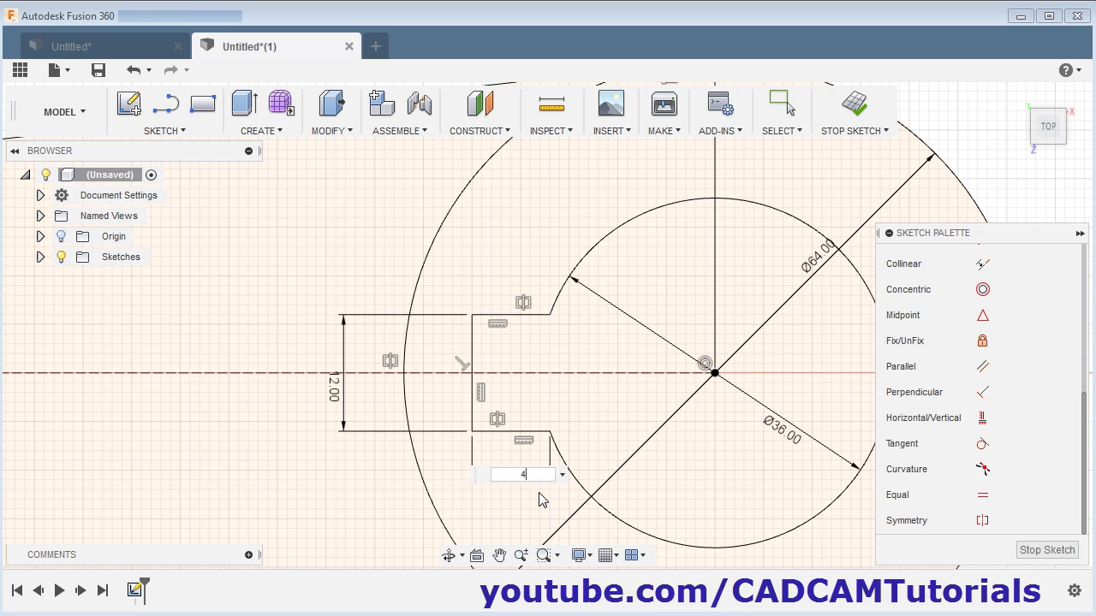
pyautogui.press('Return')
pyautogui.press('Escape')
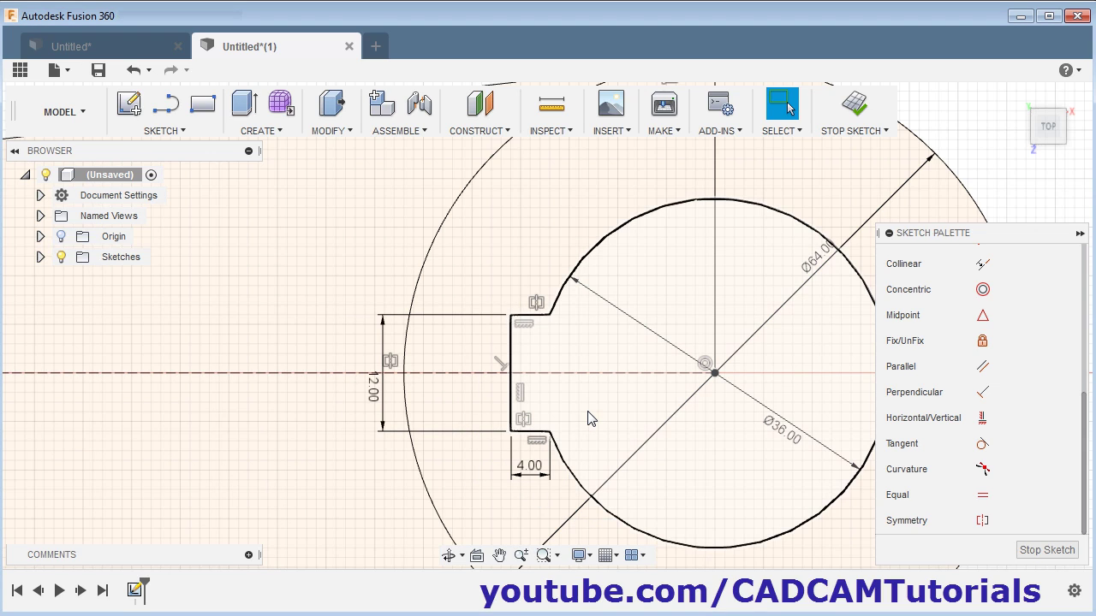
pyautogui.scroll(-5, 591, 419)
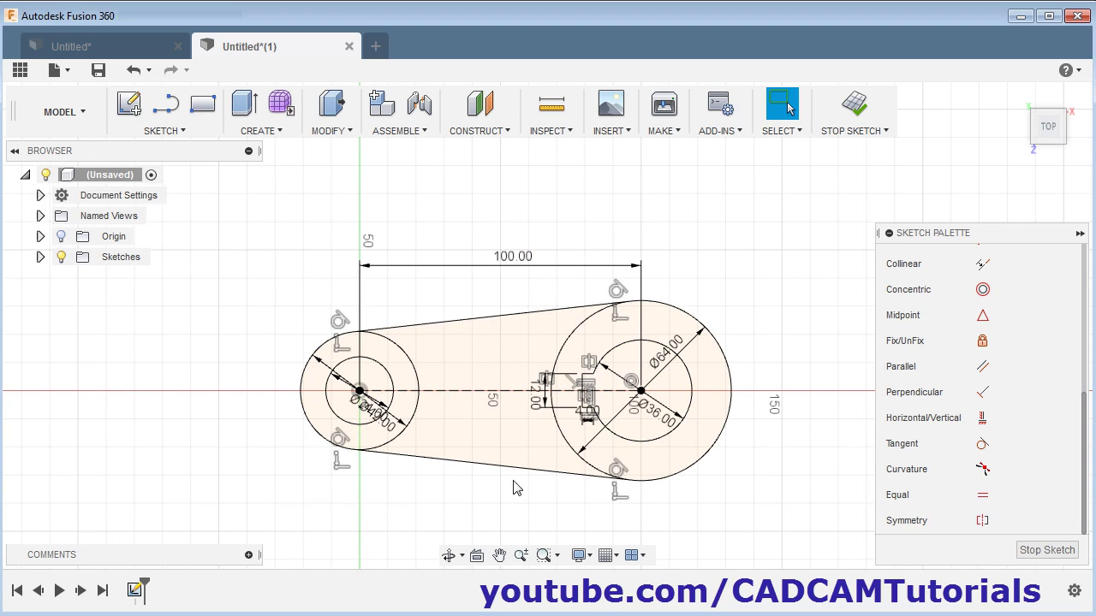
# - Stop the lever sketch, orbit to a 3D view, and bring up the reference drawing
pyautogui.click(853, 110)
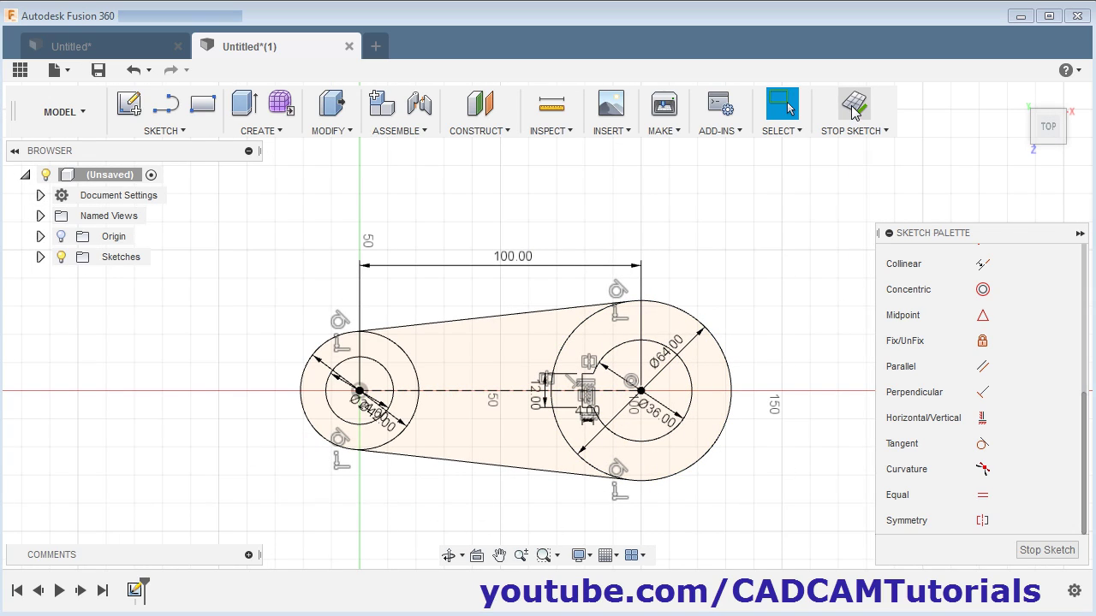
pyautogui.moveTo(725, 457)
pyautogui.mouseDown(button='middle')
pyautogui.moveTo(734, 399)
pyautogui.moveTo(728, 423)
pyautogui.moveTo(776, 320)
pyautogui.moveTo(766, 337)
pyautogui.mouseUp(button='middle')
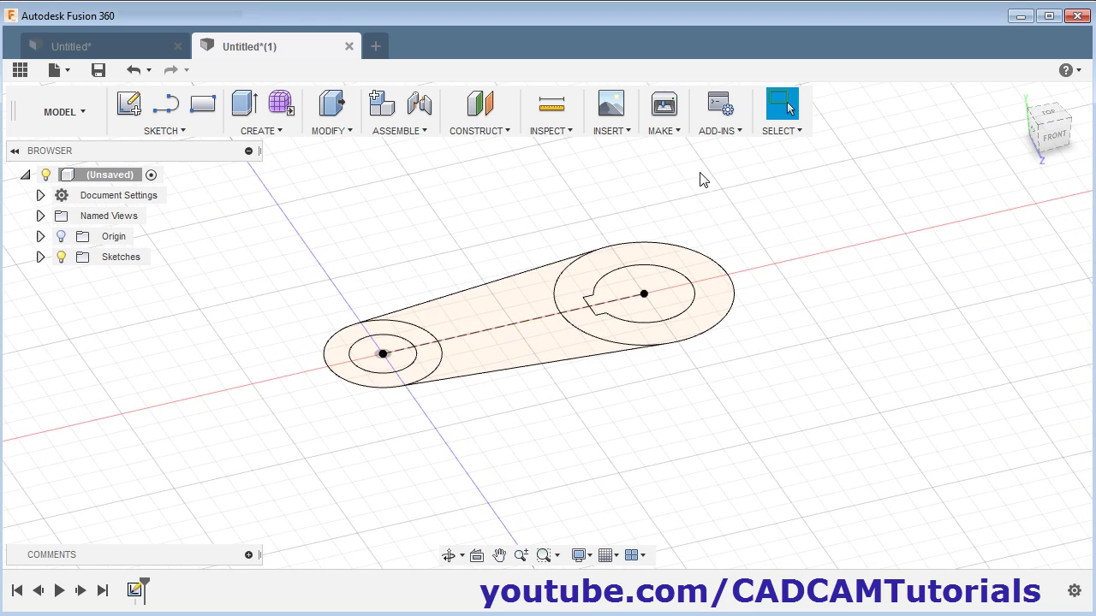
pyautogui.scroll(2, 702, 175)
pyautogui.hotkey('alt', 'Tab')
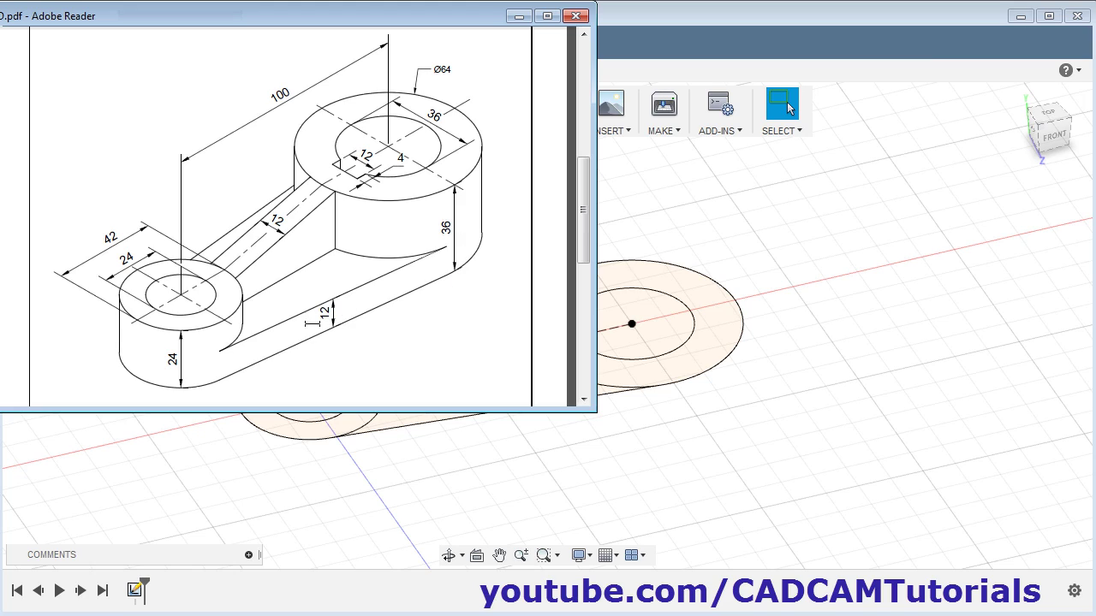
# - Extrude the small left boss ring profile 24 mm
pyautogui.click(841, 403)
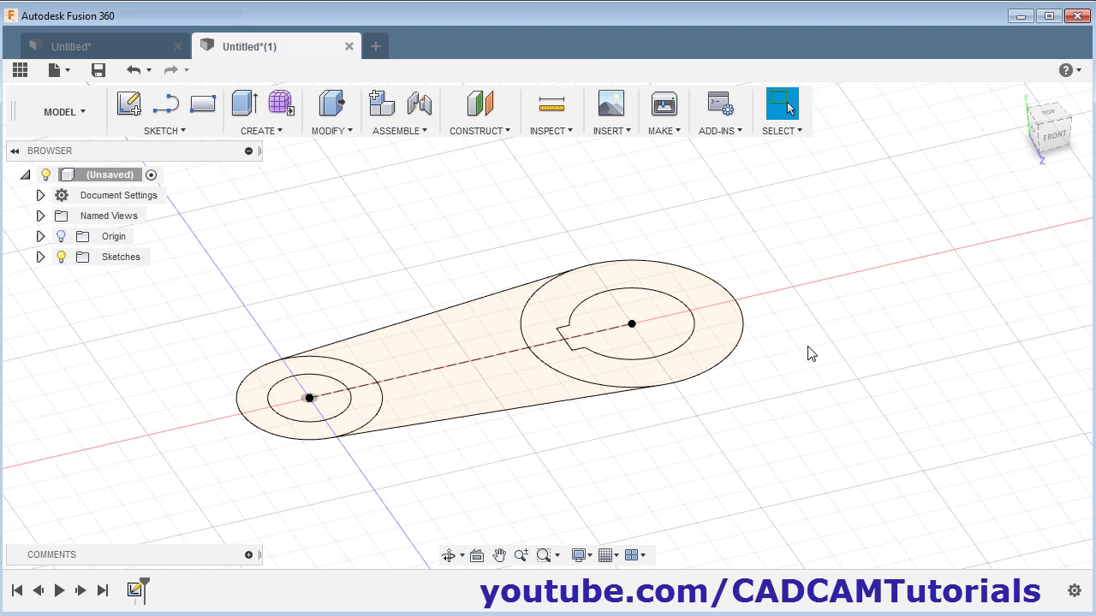
pyautogui.click(245, 105)
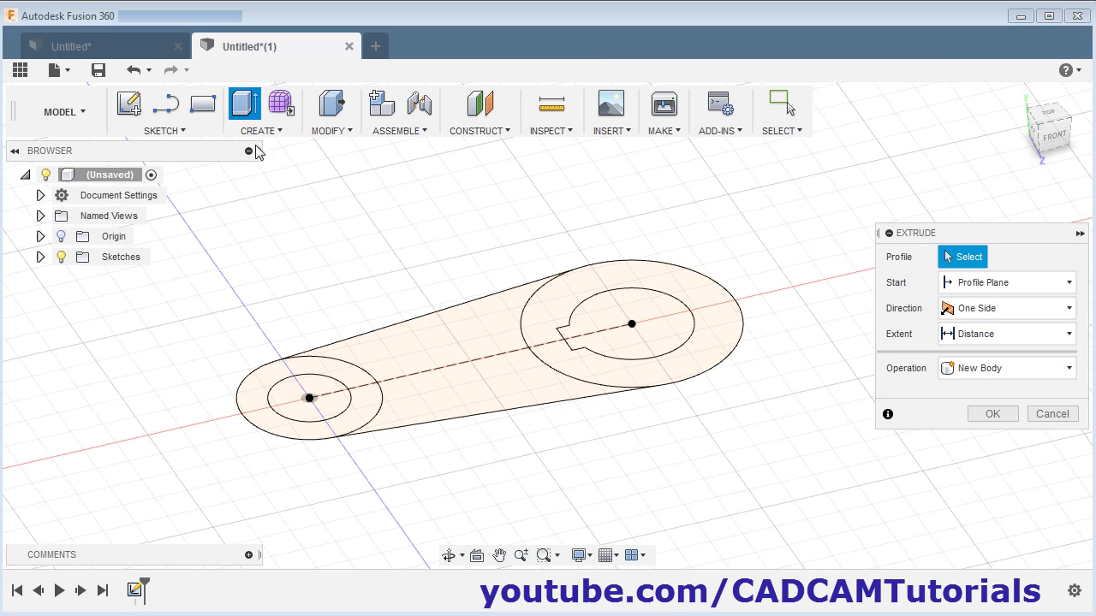
pyautogui.click(354, 417)
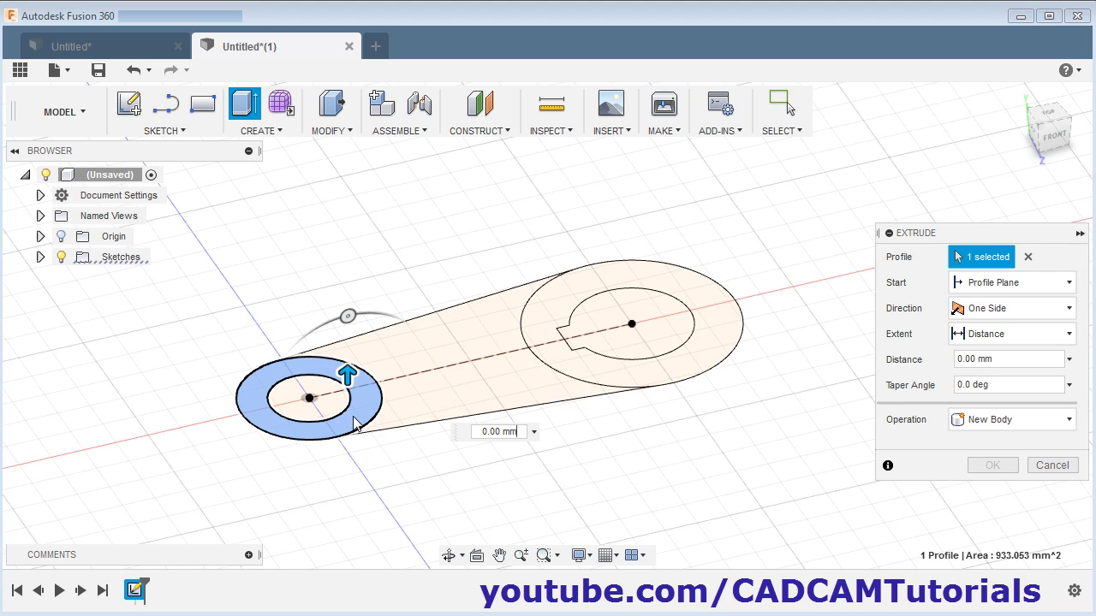
pyautogui.write('2')
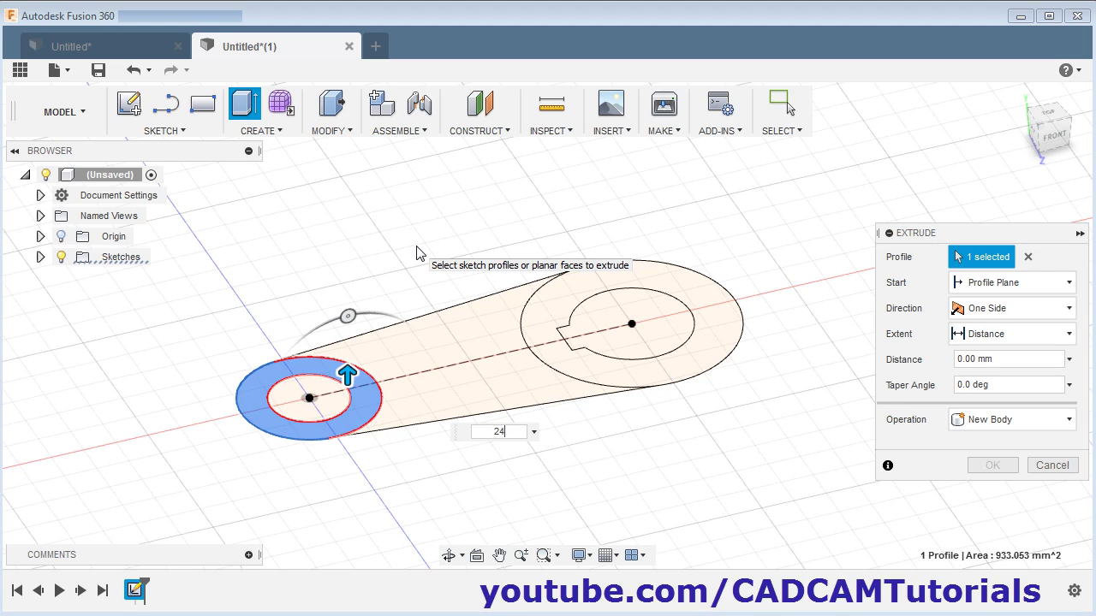
pyautogui.write('4')
pyautogui.press('Return')
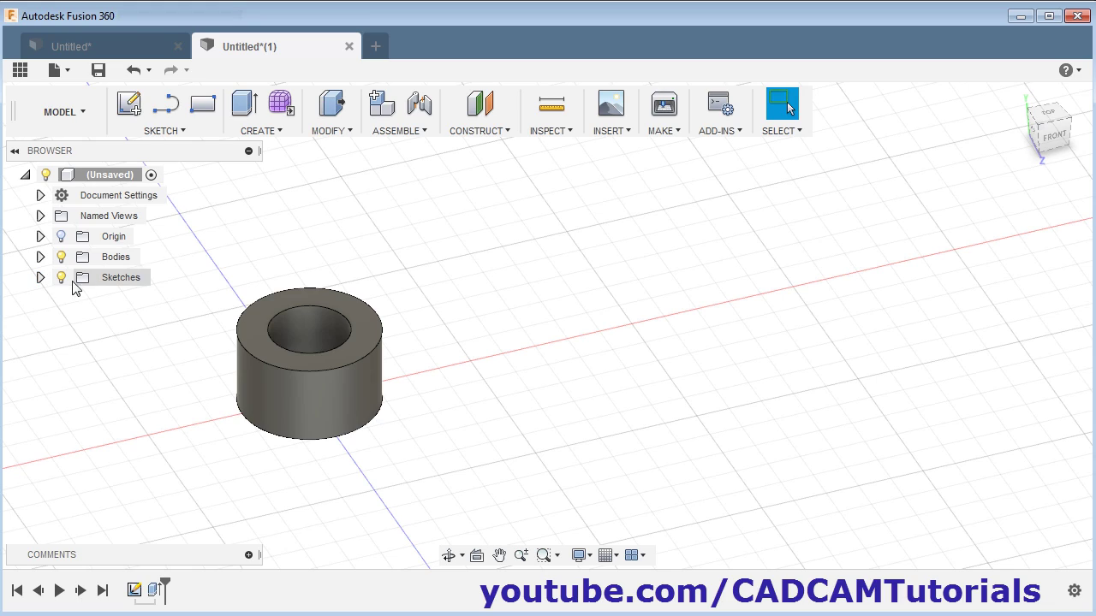
# - Show Sketch1 again and extrude the large keyed boss ring 30 mm
pyautogui.click(40, 278)
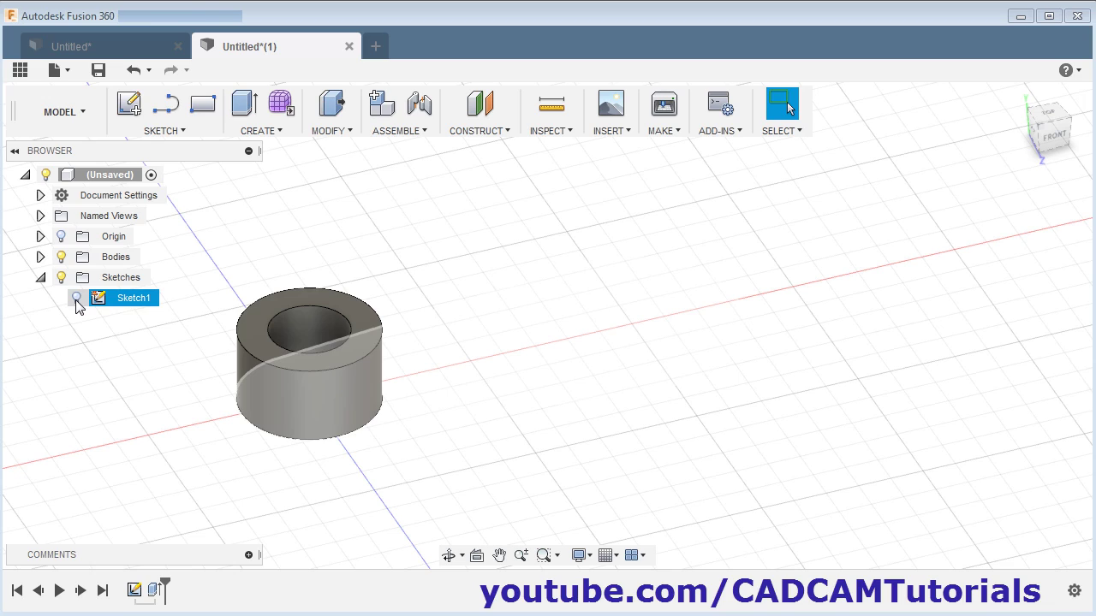
pyautogui.click(77, 300)
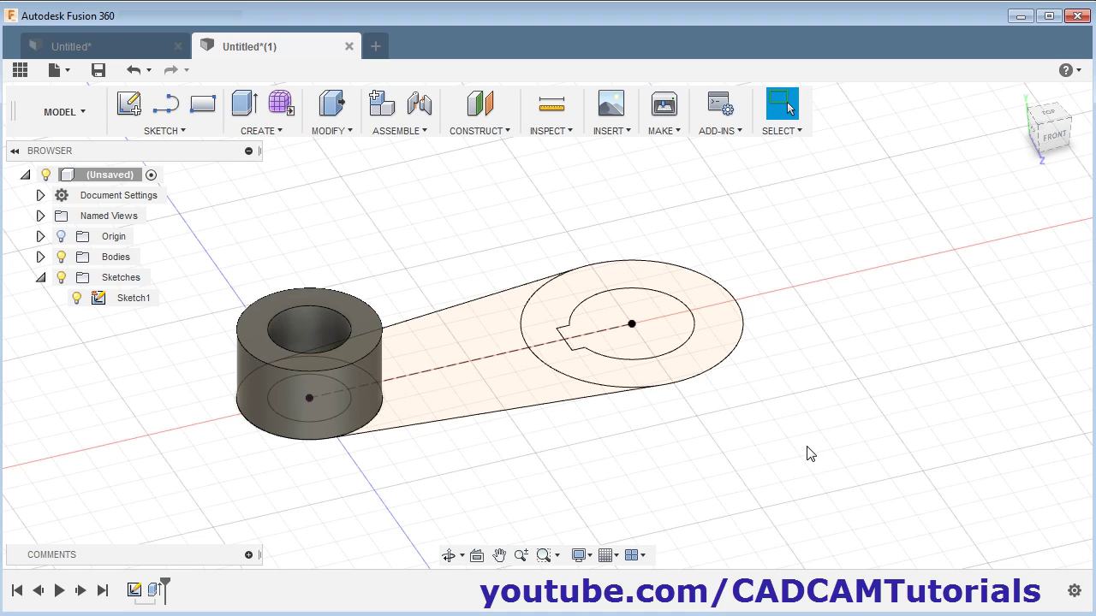
pyautogui.click(245, 104)
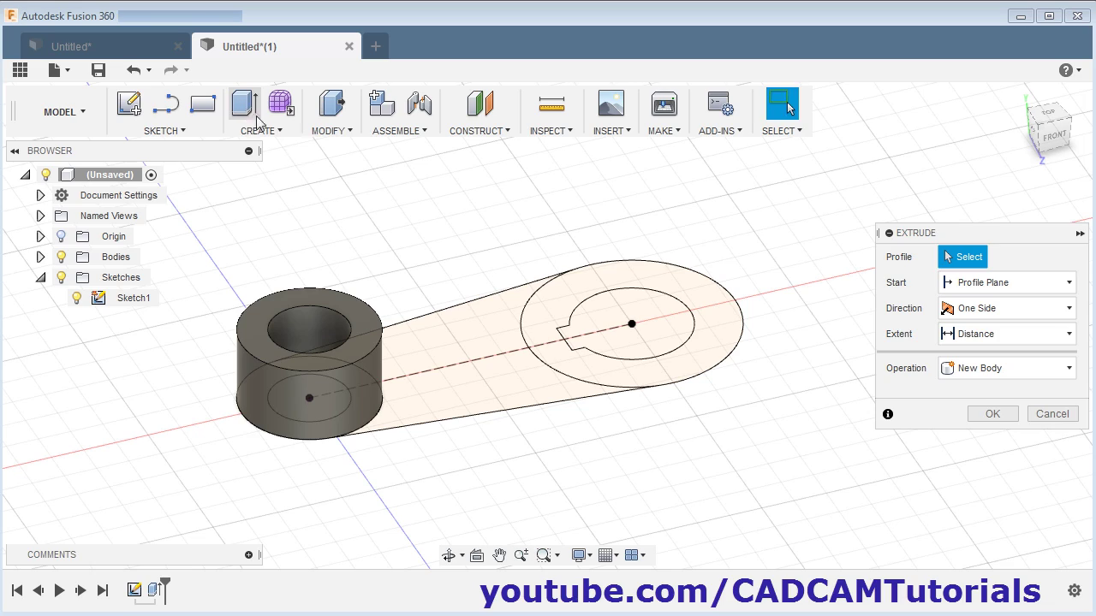
pyautogui.click(710, 341)
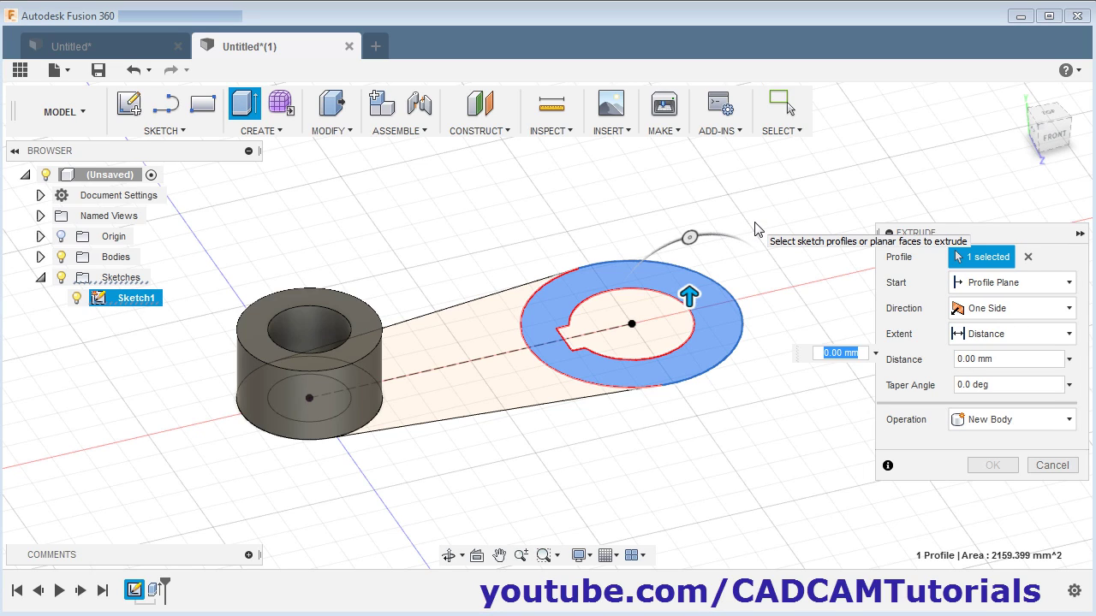
pyautogui.write('30')
pyautogui.press('Return')
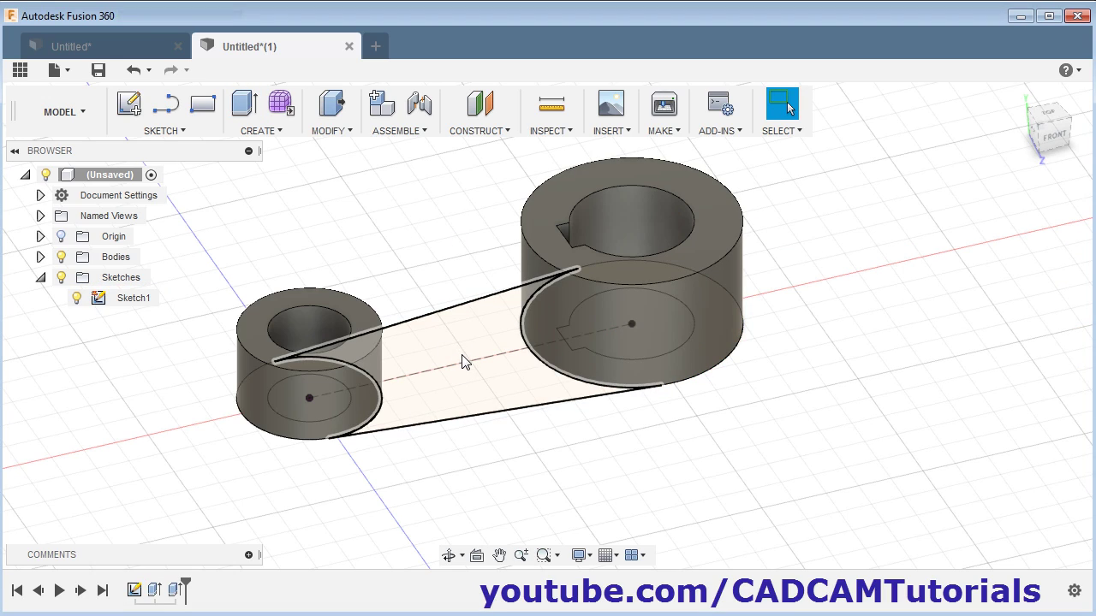
# - Extrude the tapered web profile 12 mm as a Join, then hide Sketch1
pyautogui.click(245, 114)
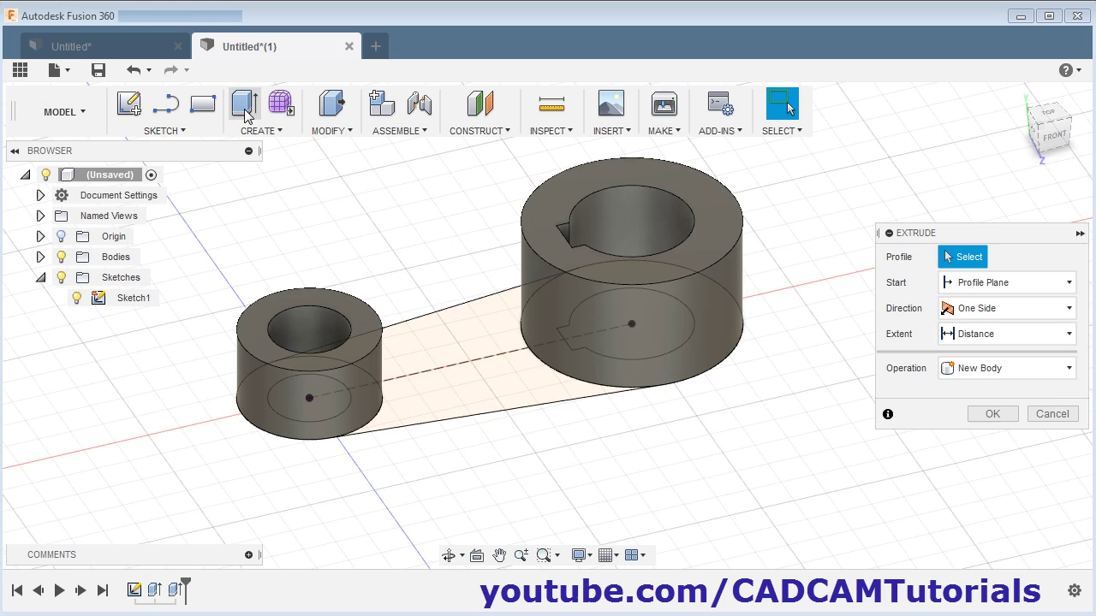
pyautogui.click(490, 391)
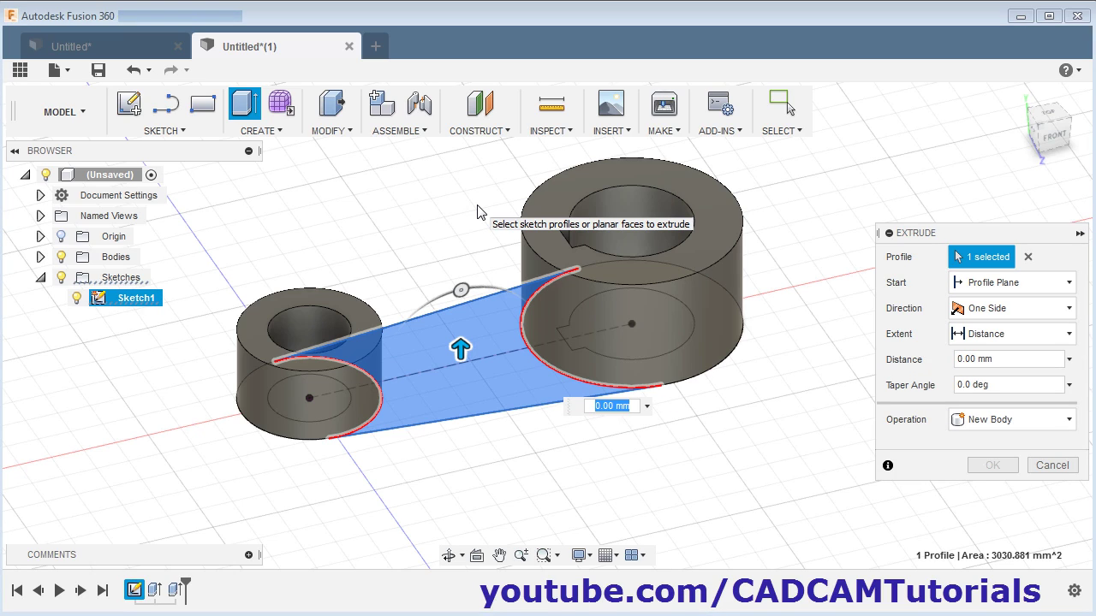
pyautogui.write('12')
pyautogui.press('Return')
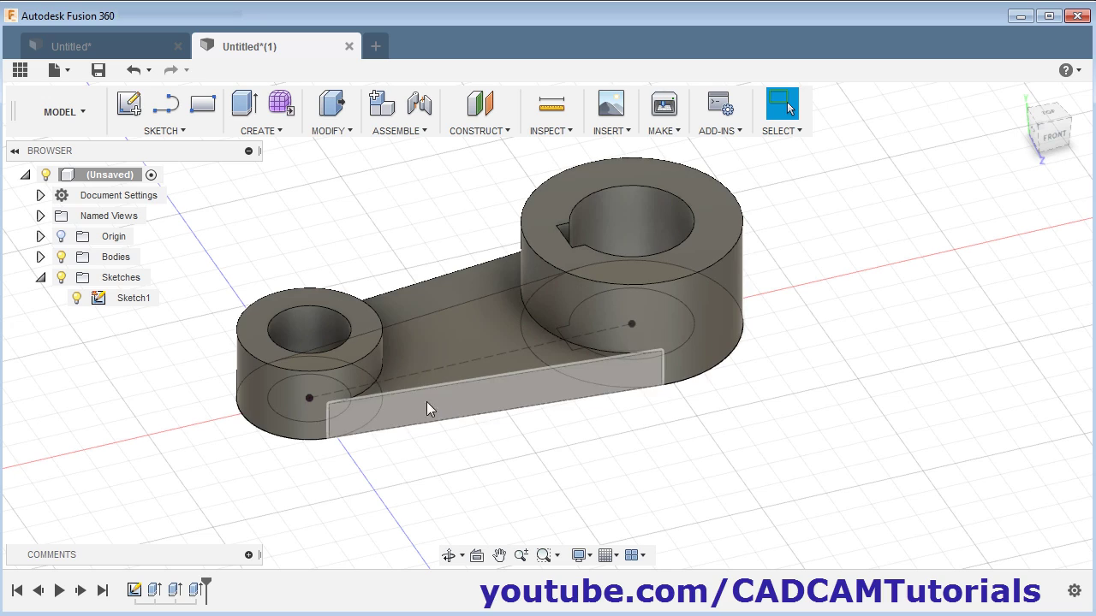
pyautogui.click(77, 298)
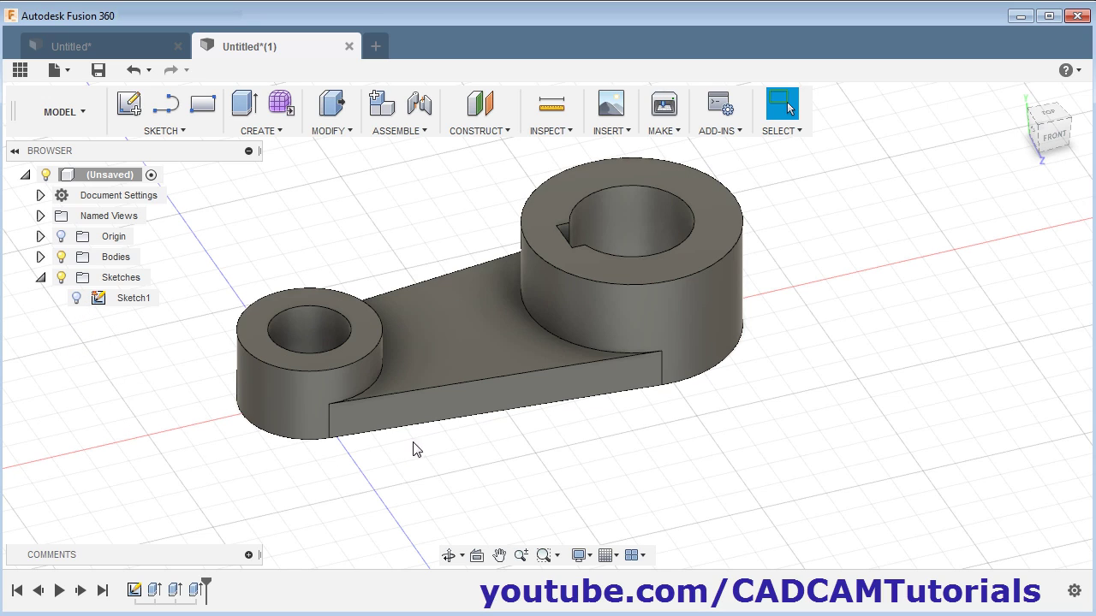
pyautogui.keyDown('shift'); pyautogui.moveTo(416, 449); pyautogui.dragTo(511, 446, button='middle'); pyautogui.keyUp('shift')
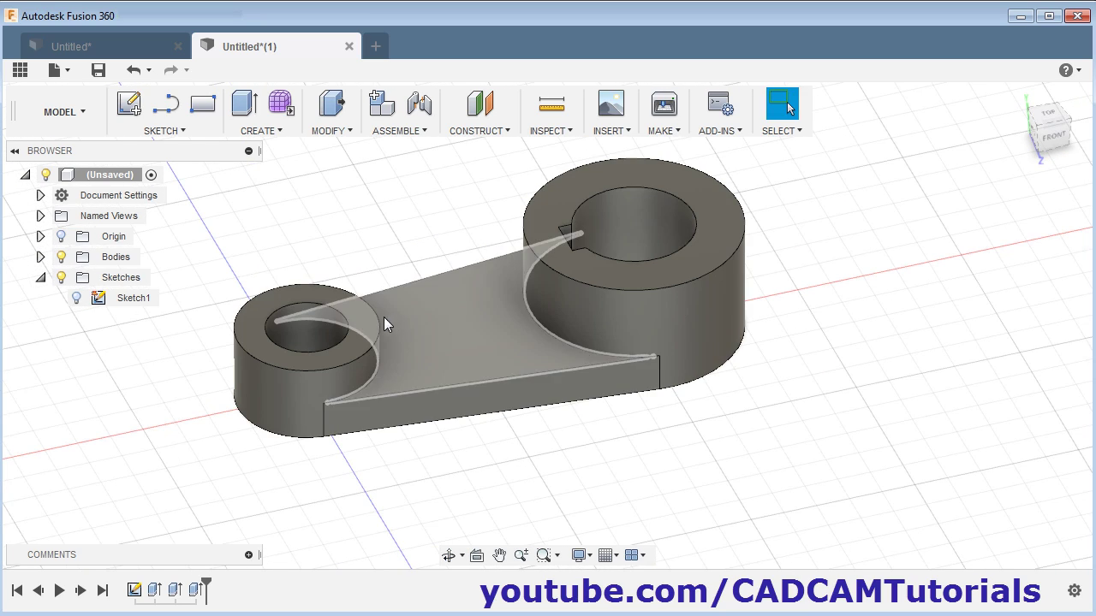
# - Check the reference drawing, then start the sketch Line tool
pyautogui.hotkey('alt', 'Tab')
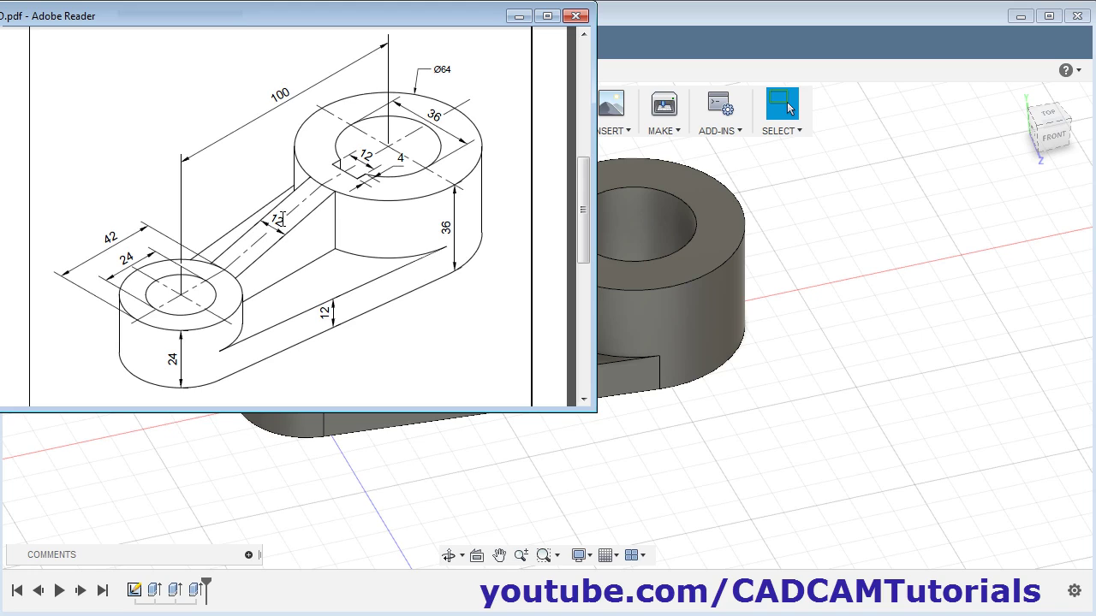
pyautogui.hotkey('alt', 'Tab')
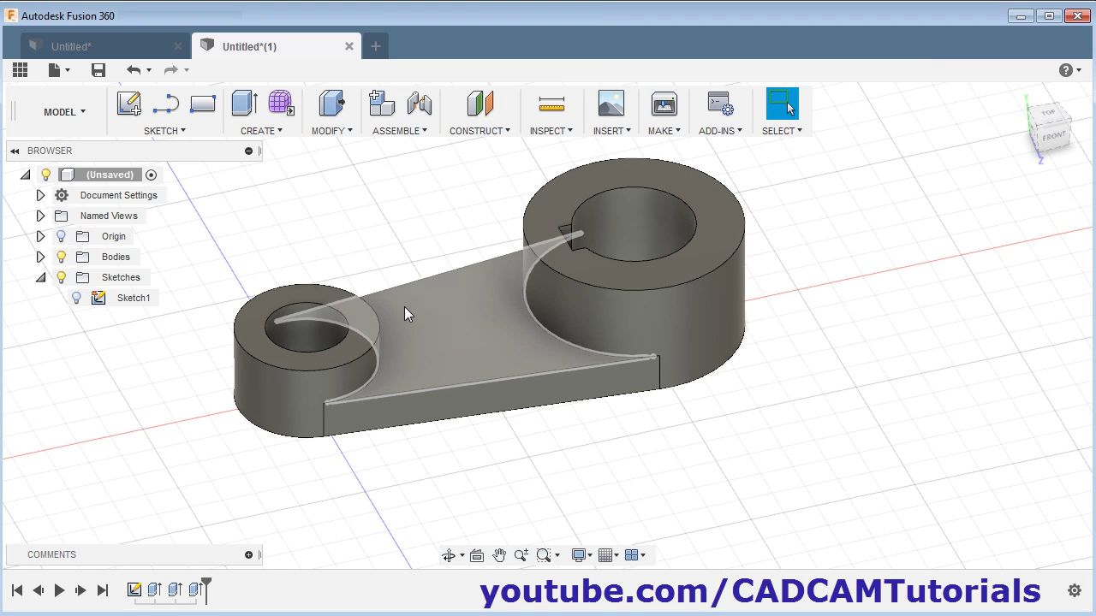
pyautogui.click(165, 103)
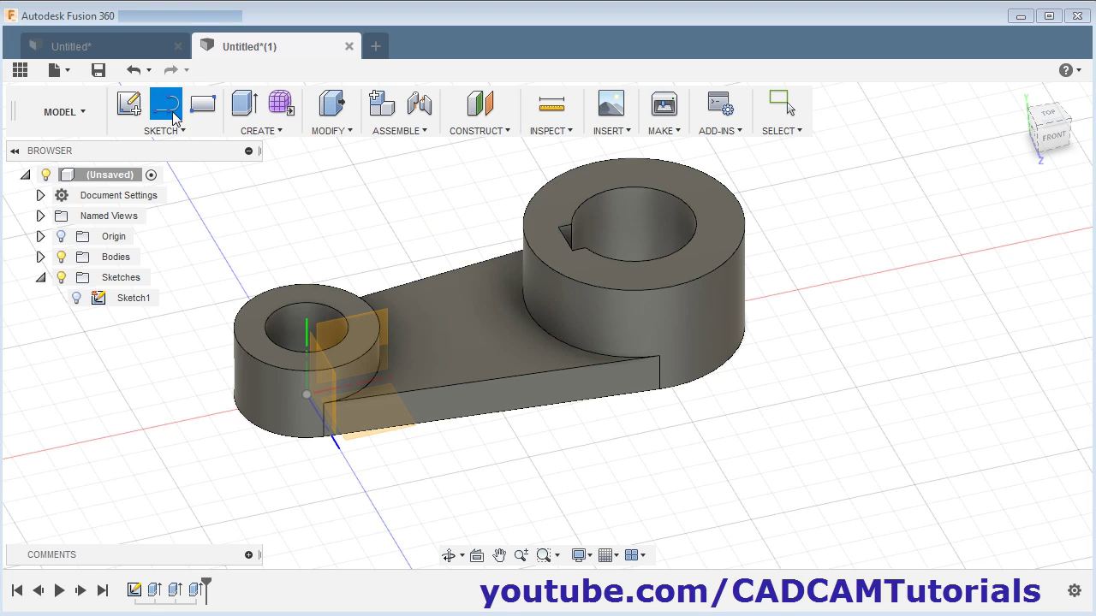
# - Draw a slanted line on the front plane from the large boss corner to the small boss corner
pyautogui.click(383, 310)
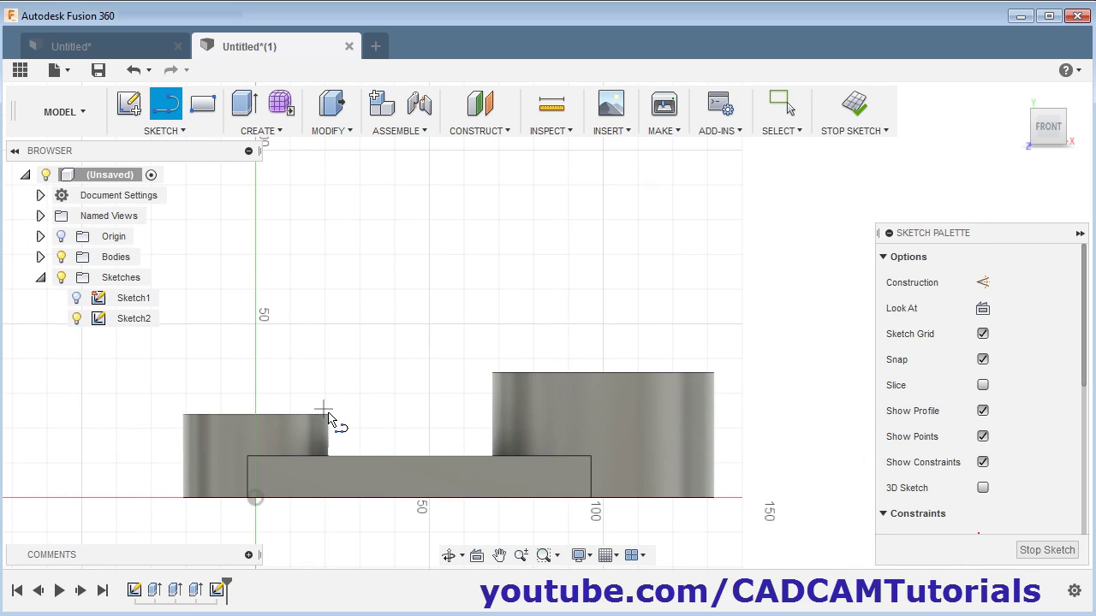
pyautogui.click(493, 372)
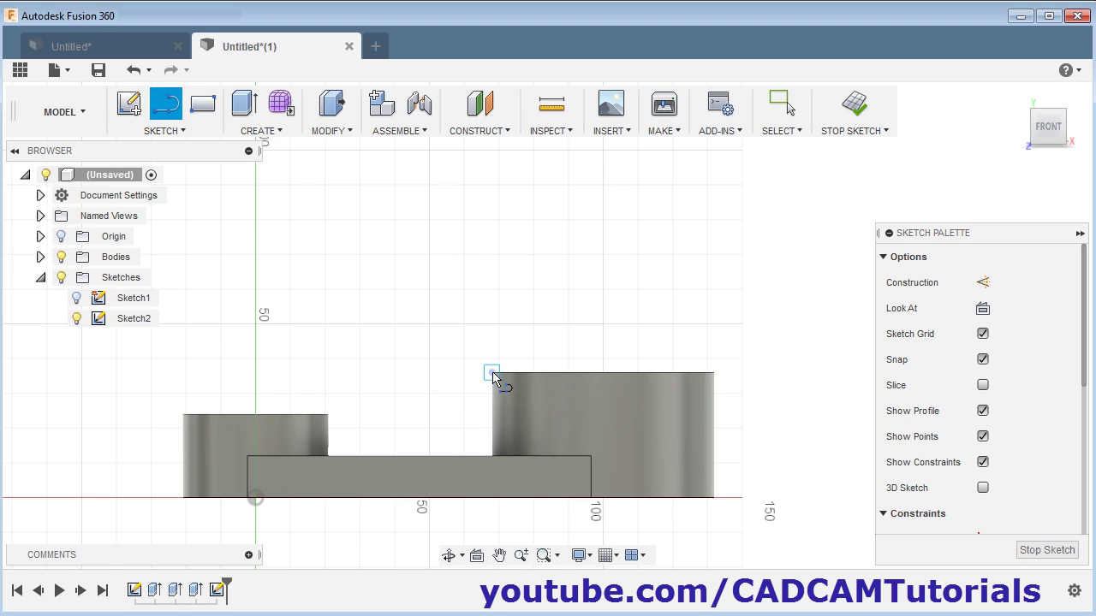
pyautogui.doubleClick(317, 416)
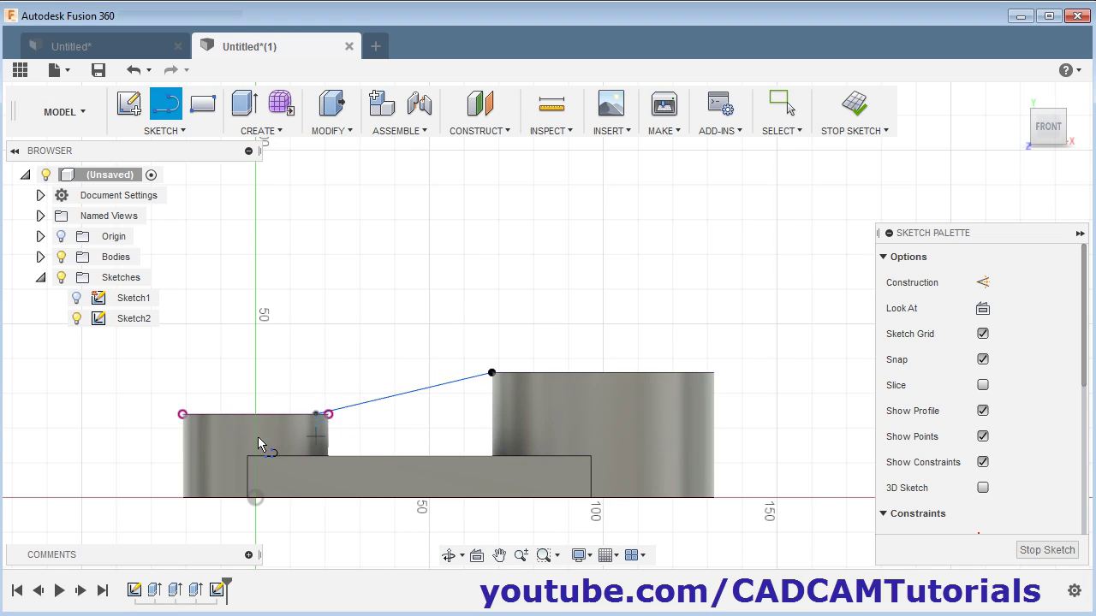
# - Dimension the line's small-boss end 21 mm from the origin and finish the sketch
pyautogui.press('d')
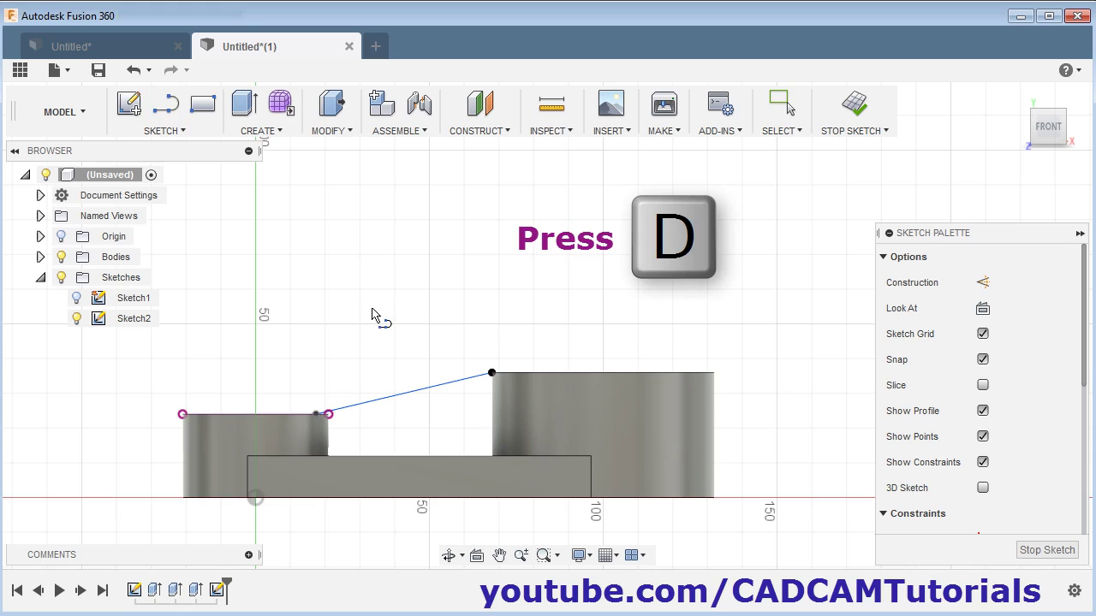
pyautogui.click(315, 416)
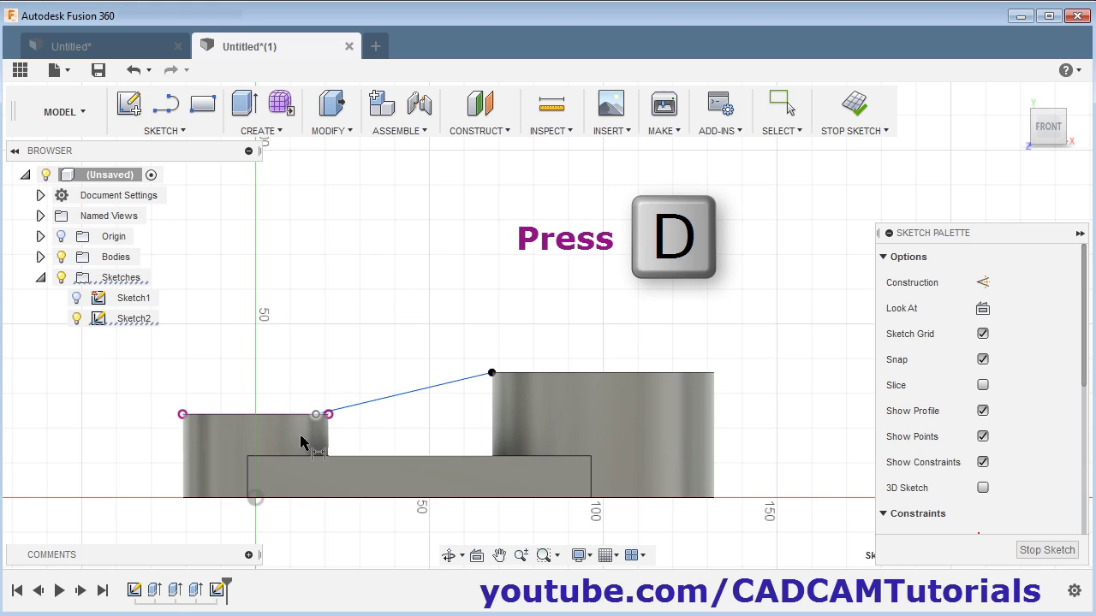
pyautogui.click(256, 499)
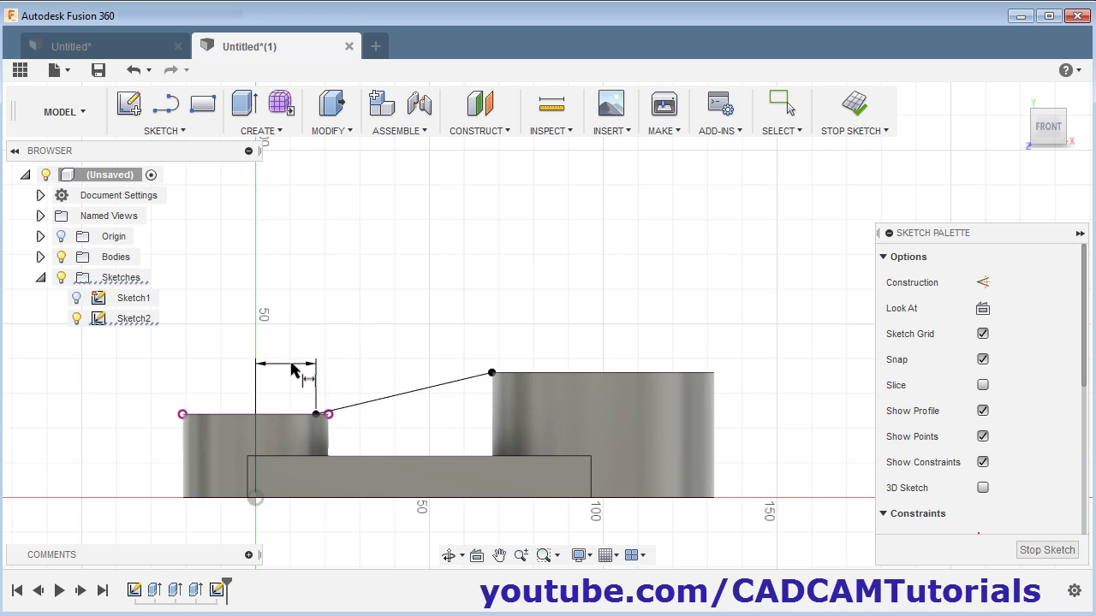
pyautogui.click(291, 368)
pyautogui.hotkey('alt', 'Tab')
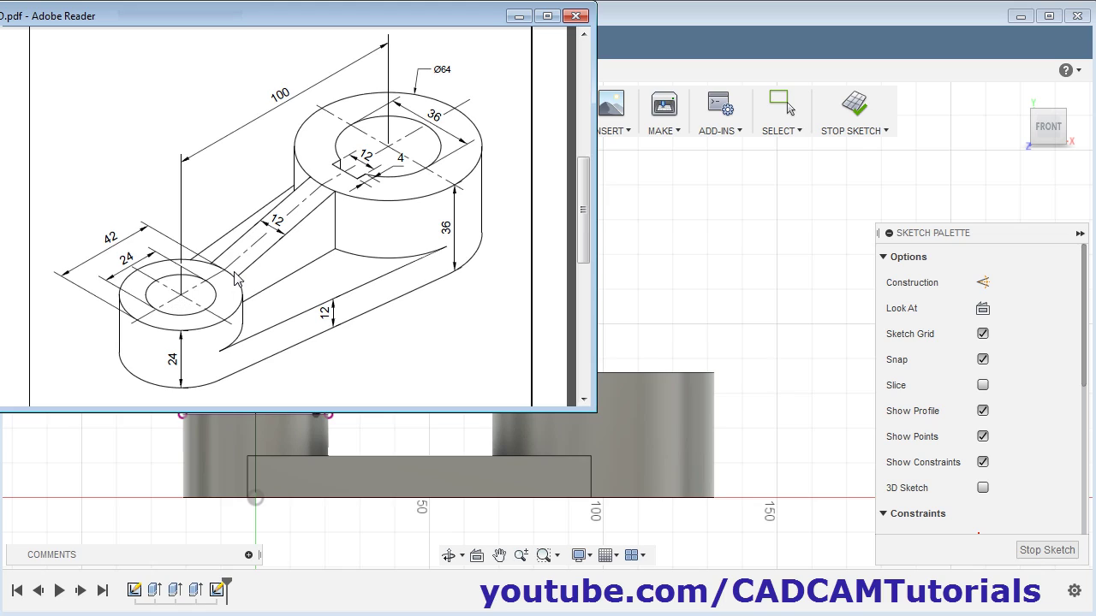
pyautogui.hotkey('alt', 'Tab')
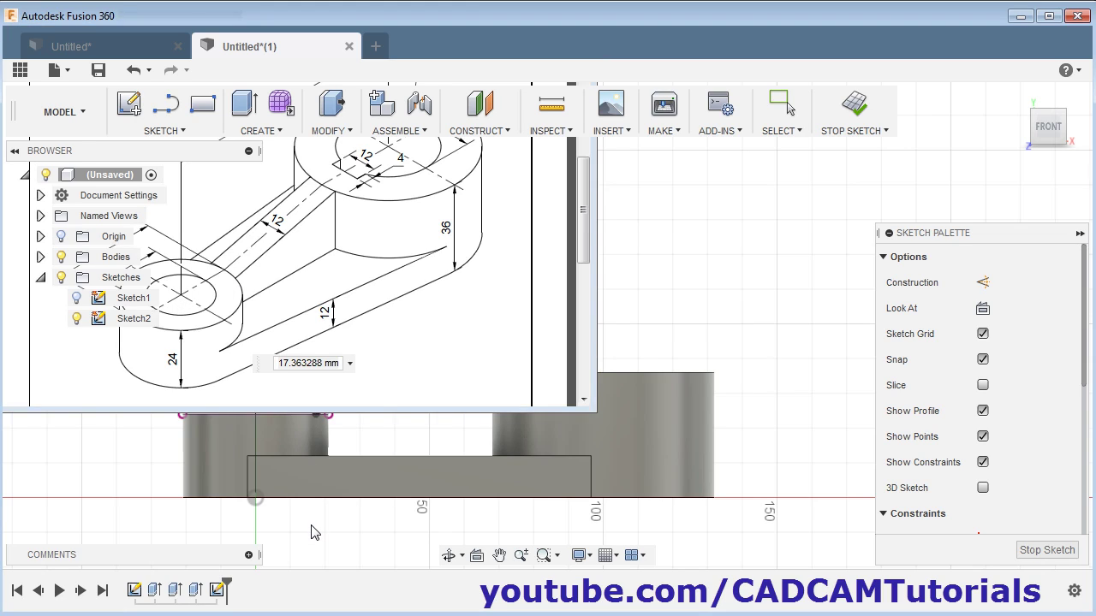
pyautogui.write('2')
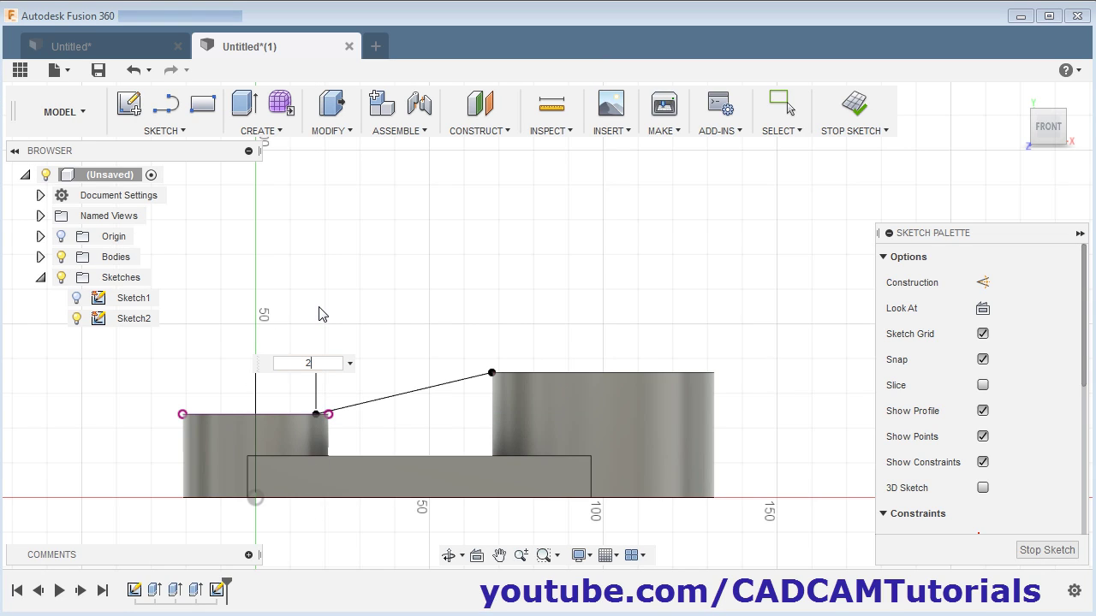
pyautogui.write('1')
pyautogui.press('Return')
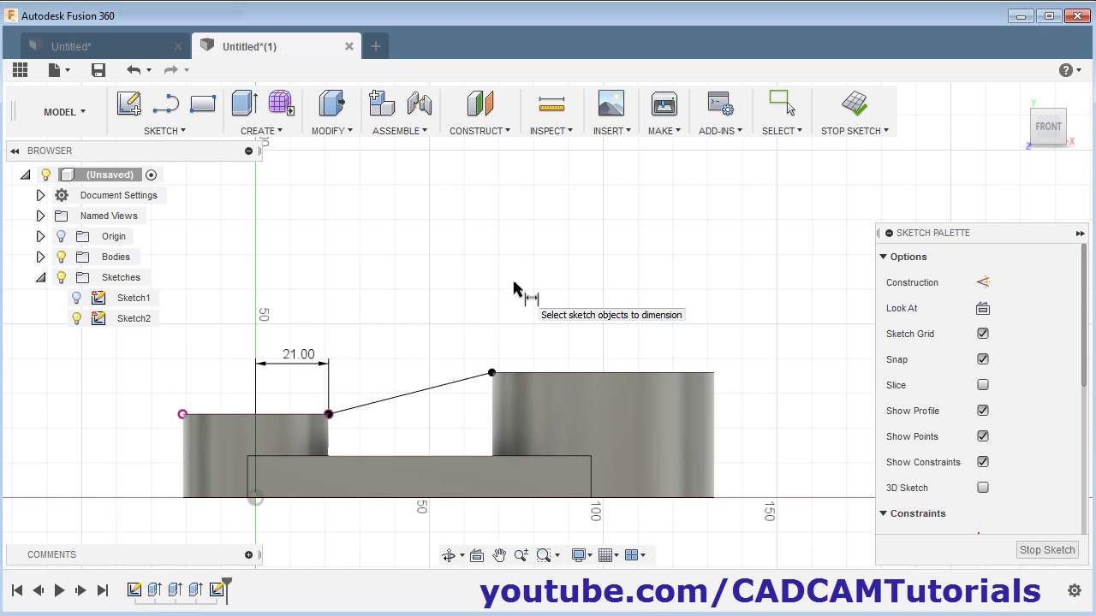
pyautogui.click(852, 103)
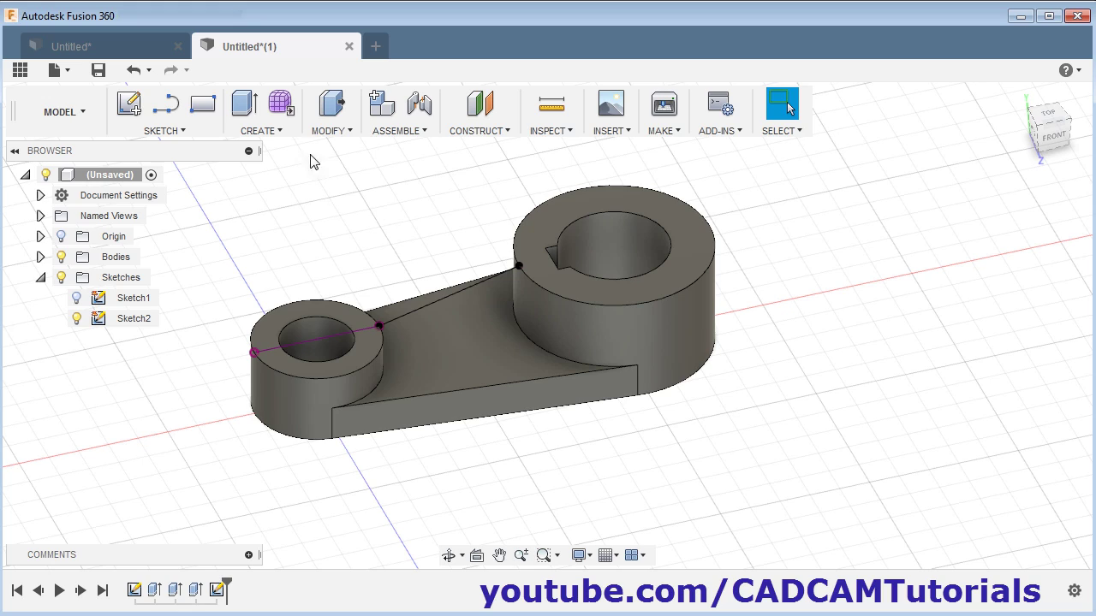
# - Start a Rib along the slanted sketch line with the Depth option
pyautogui.click(262, 132)
pyautogui.click(252, 274)
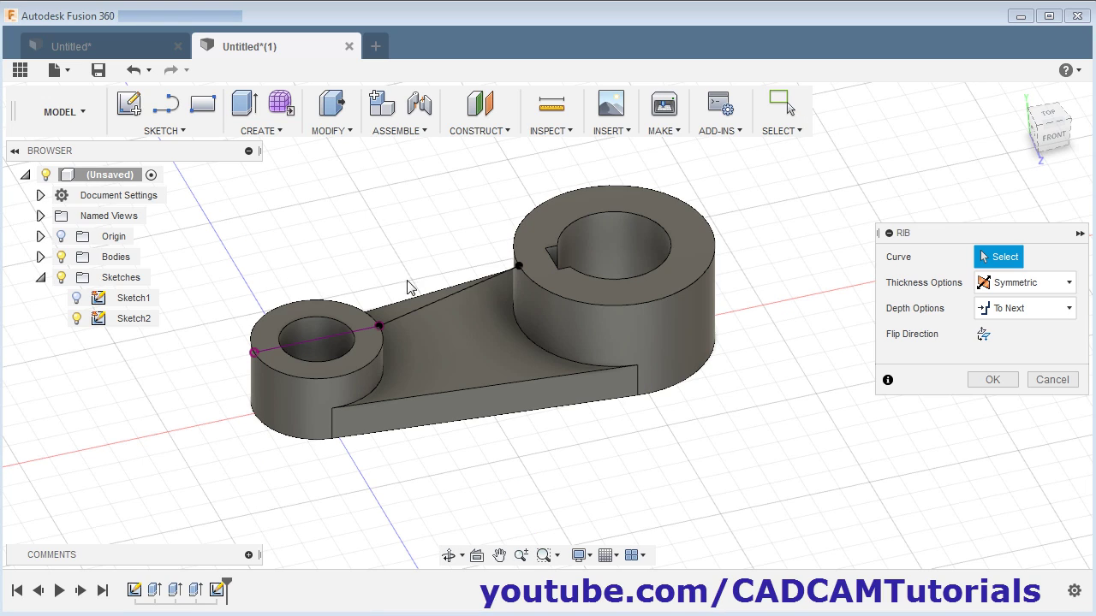
pyautogui.click(433, 305)
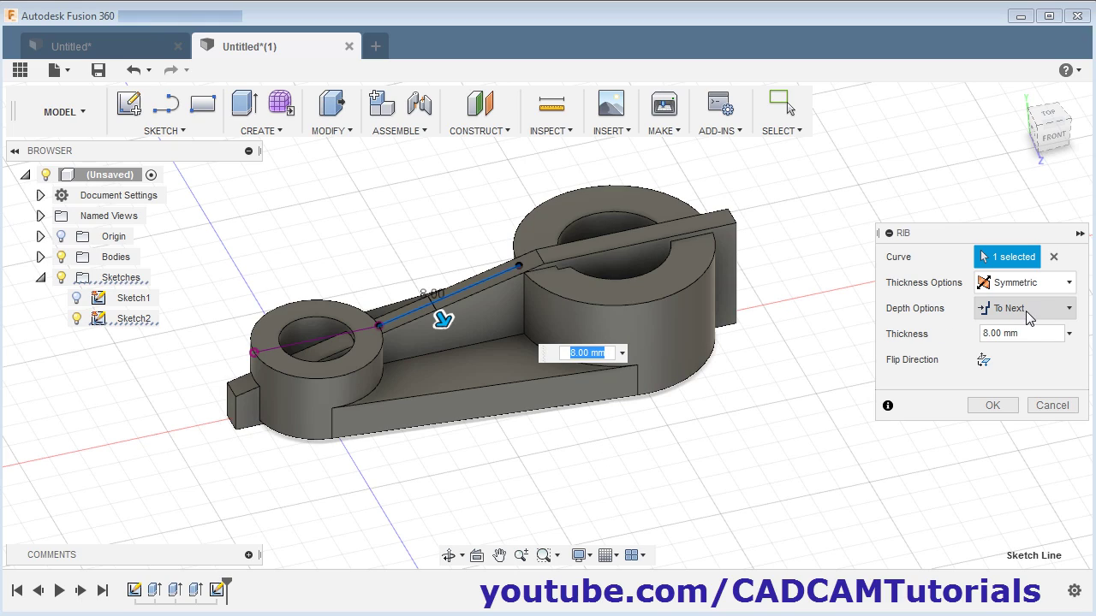
pyautogui.click(1067, 312)
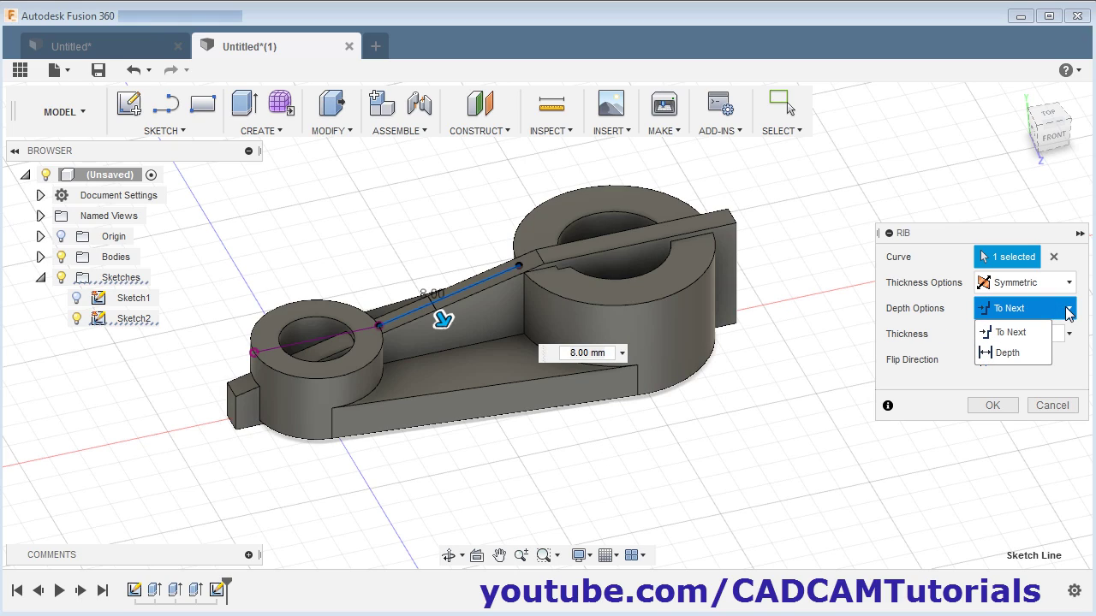
pyautogui.click(1017, 355)
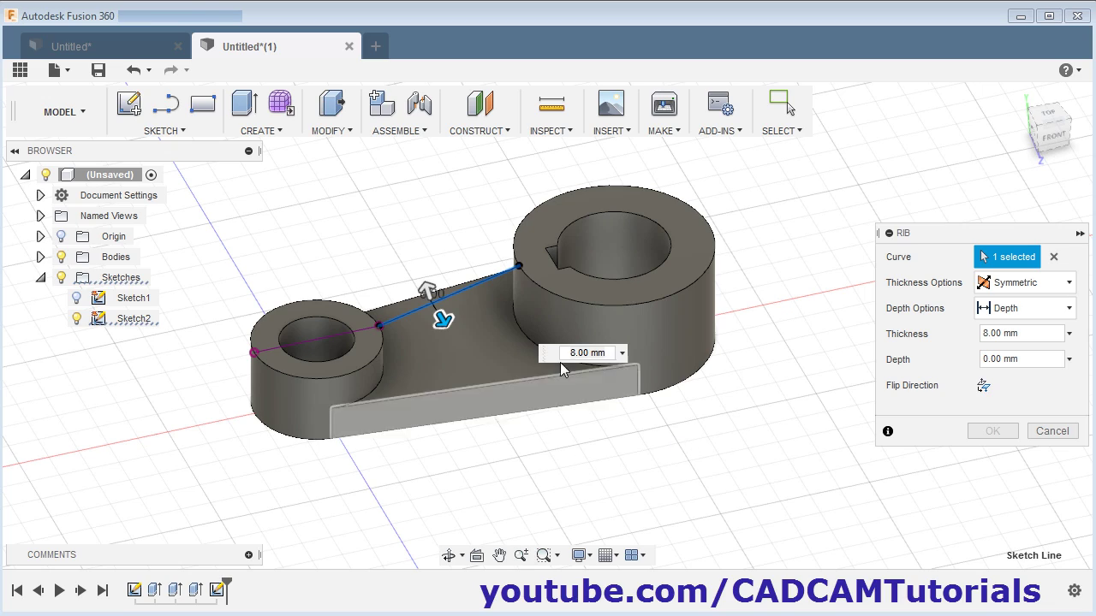
# - Set the rib depth to -24 and thickness to 12 mm, then create it
pyautogui.hotkey('alt', 'Tab')
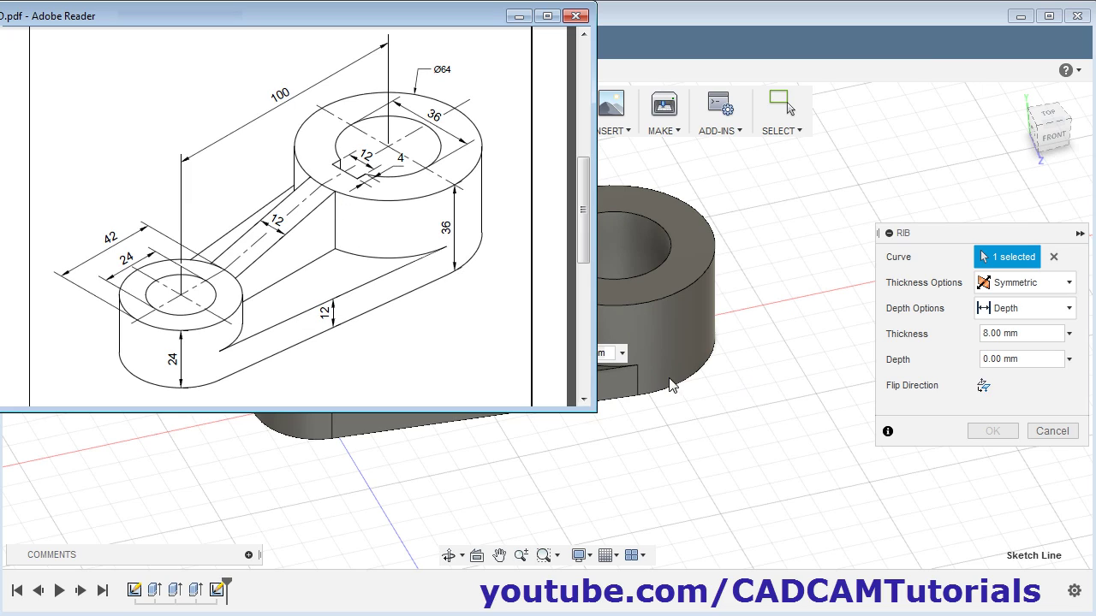
pyautogui.click(1024, 335)
pyautogui.click(1026, 359)
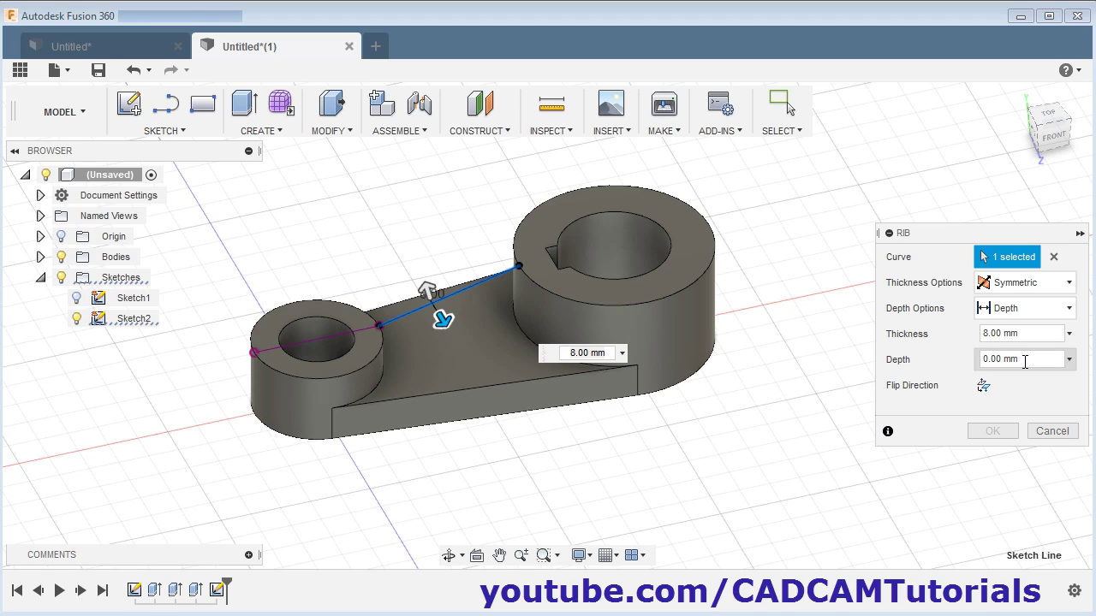
pyautogui.click(1002, 359)
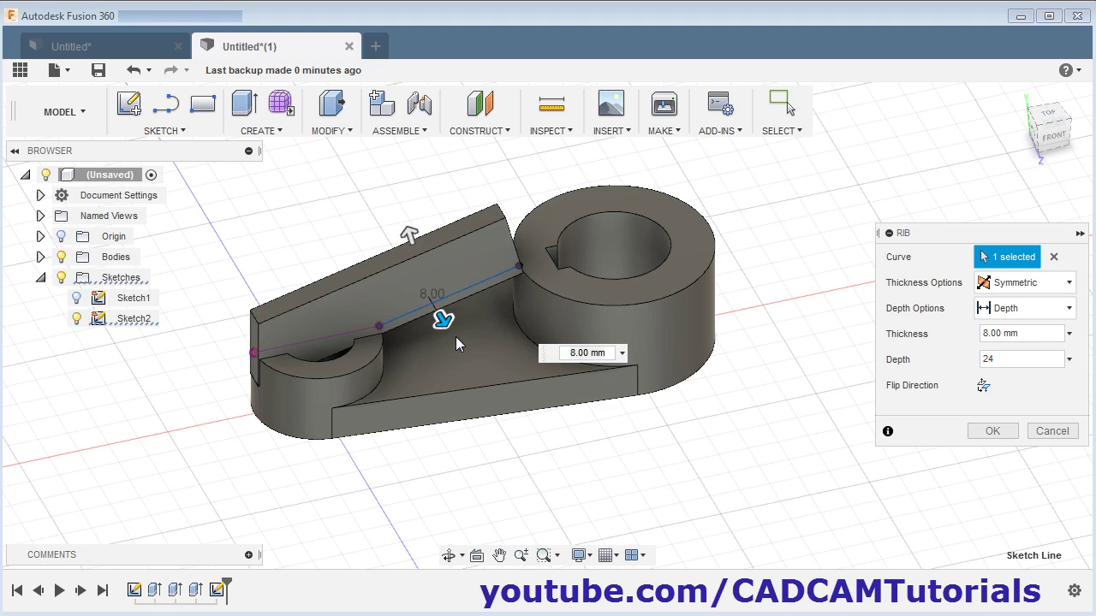
pyautogui.click(986, 359)
pyautogui.write('-')
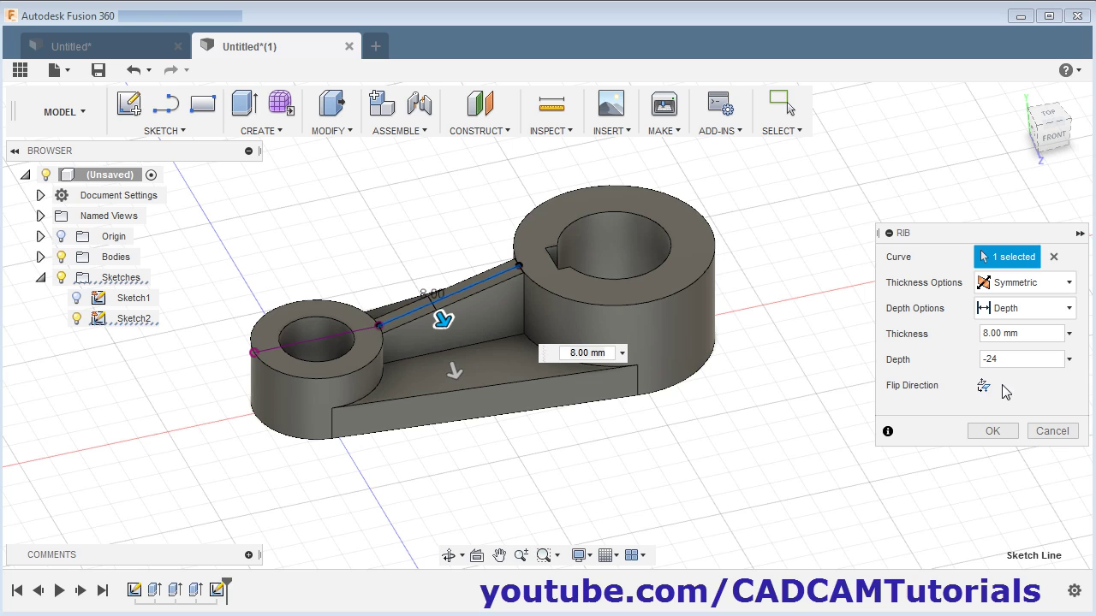
pyautogui.moveTo(518, 203)
pyautogui.keyDown('shift'); pyautogui.mouseDown(button='middle')
pyautogui.moveTo(511, 249)
pyautogui.moveTo(522, 193)
pyautogui.mouseUp(button='middle'); pyautogui.keyUp('shift')
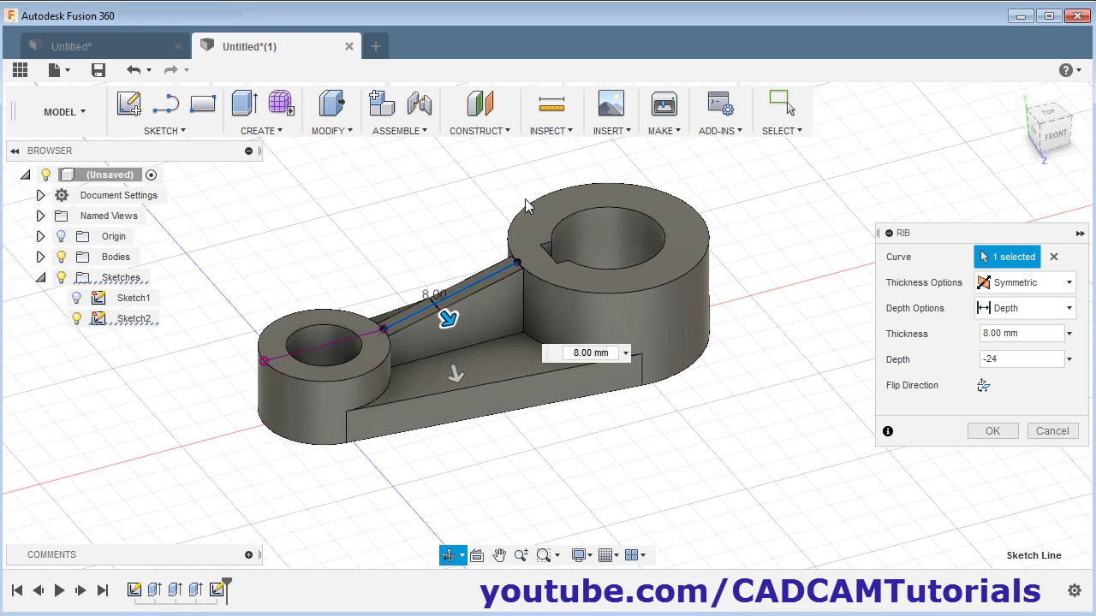
pyautogui.hotkey('alt', 'Tab')
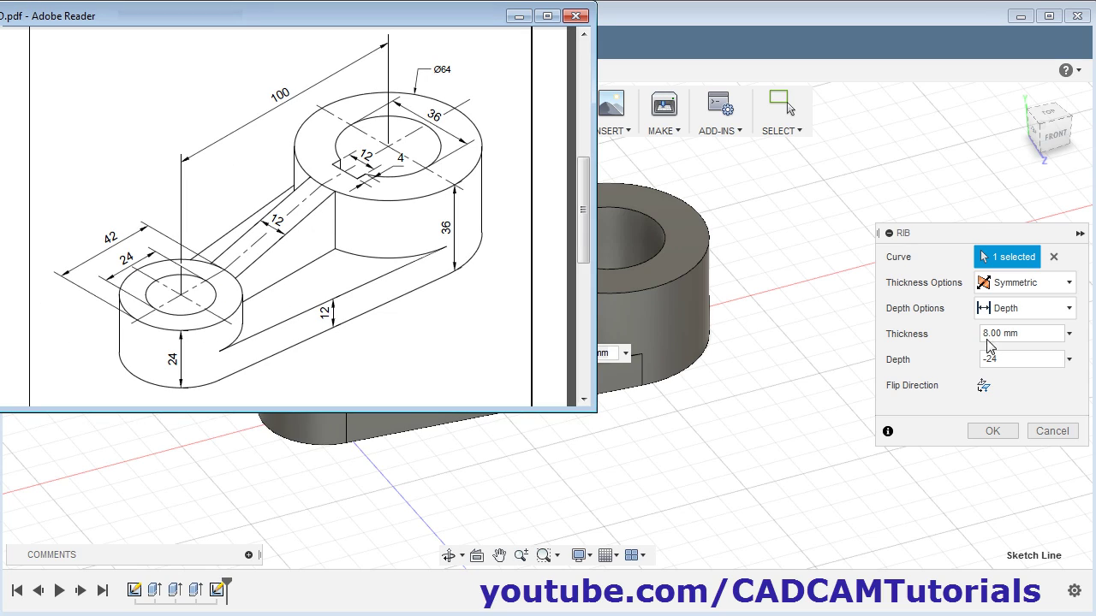
pyautogui.click(1023, 335)
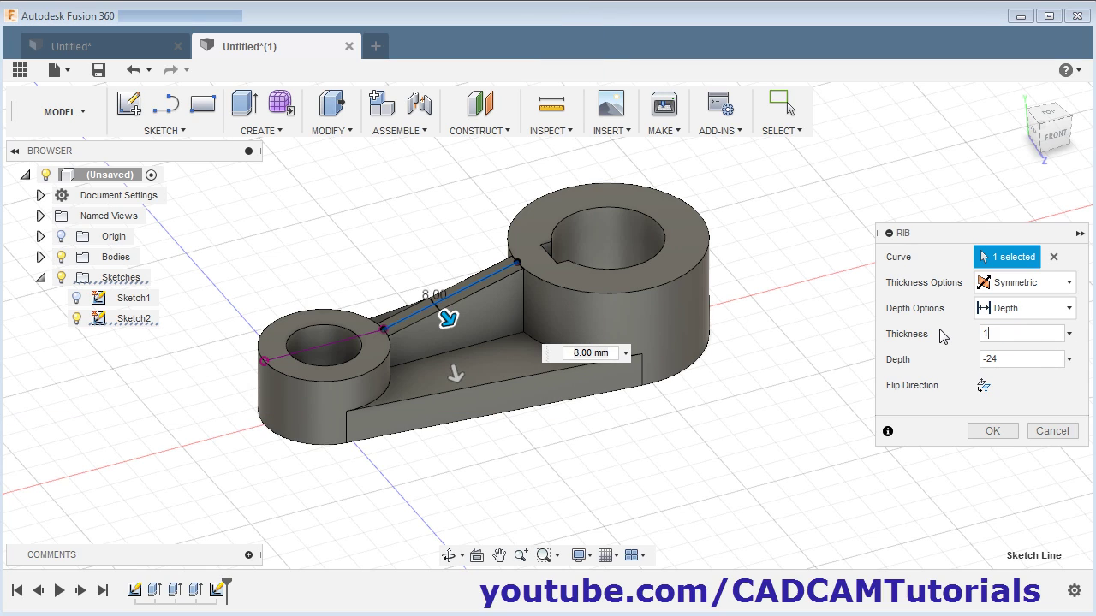
pyautogui.write('12')
pyautogui.keyDown('shift'); pyautogui.moveTo(428, 396); pyautogui.dragTo(402, 376, button='middle'); pyautogui.keyUp('shift')
pyautogui.click(992, 432)
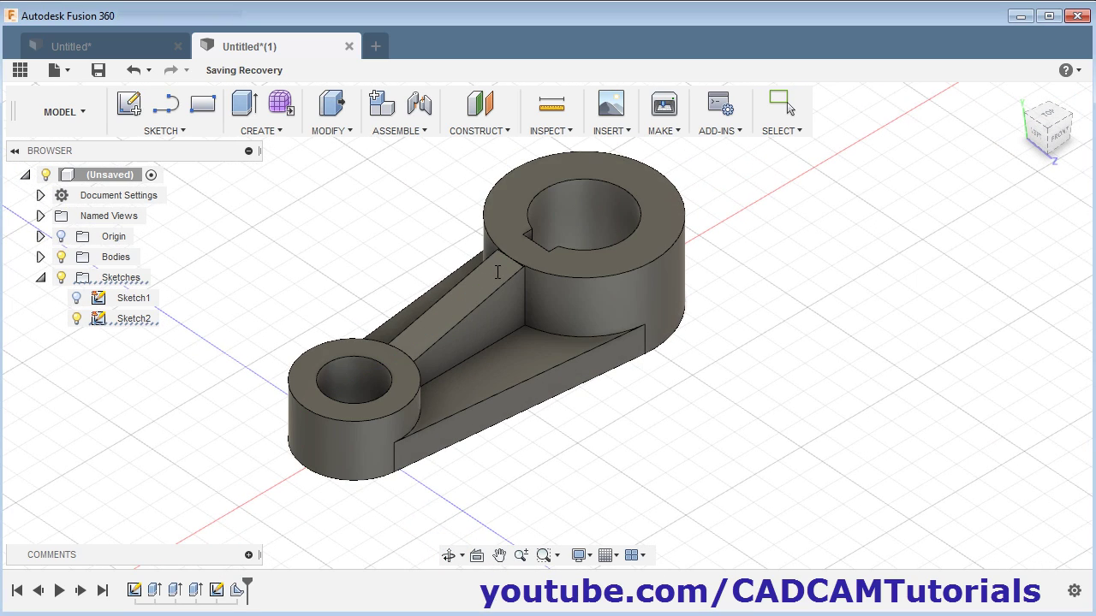
pyautogui.scroll(10, 514, 283)
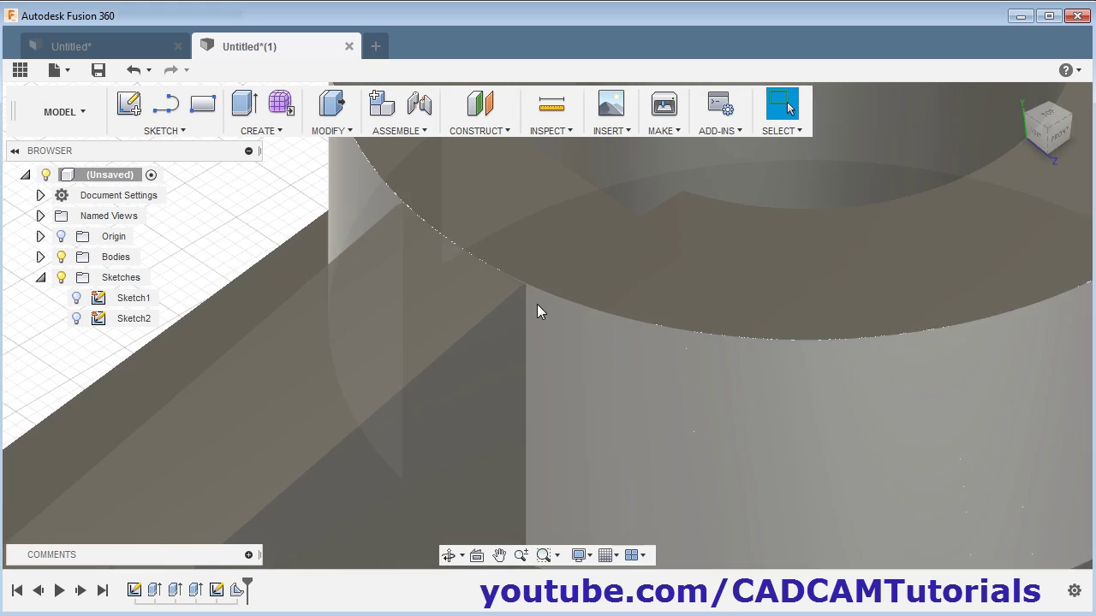
pyautogui.keyDown('shift'); pyautogui.moveTo(536, 304); pyautogui.dragTo(504, 358, button='middle'); pyautogui.keyUp('shift')
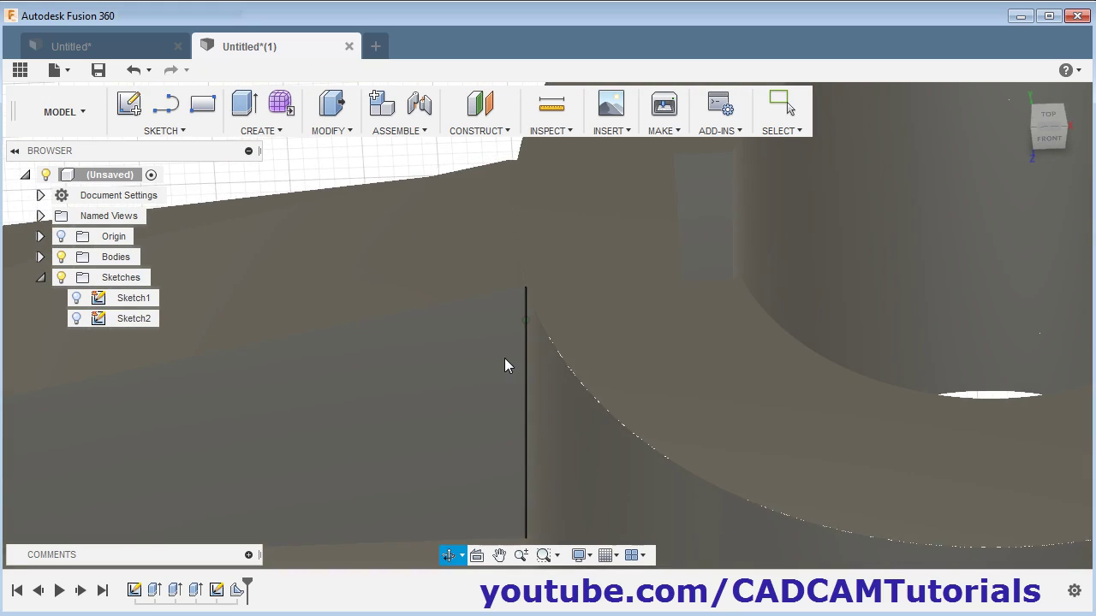
pyautogui.scroll(-6, 514, 329)
pyautogui.keyDown('shift'); pyautogui.moveTo(478, 373); pyautogui.dragTo(536, 363, button='middle'); pyautogui.keyUp('shift')
# - Apply Paint - Metallic (Yellow) from the Appearance library to the lever
pyautogui.click(543, 318)
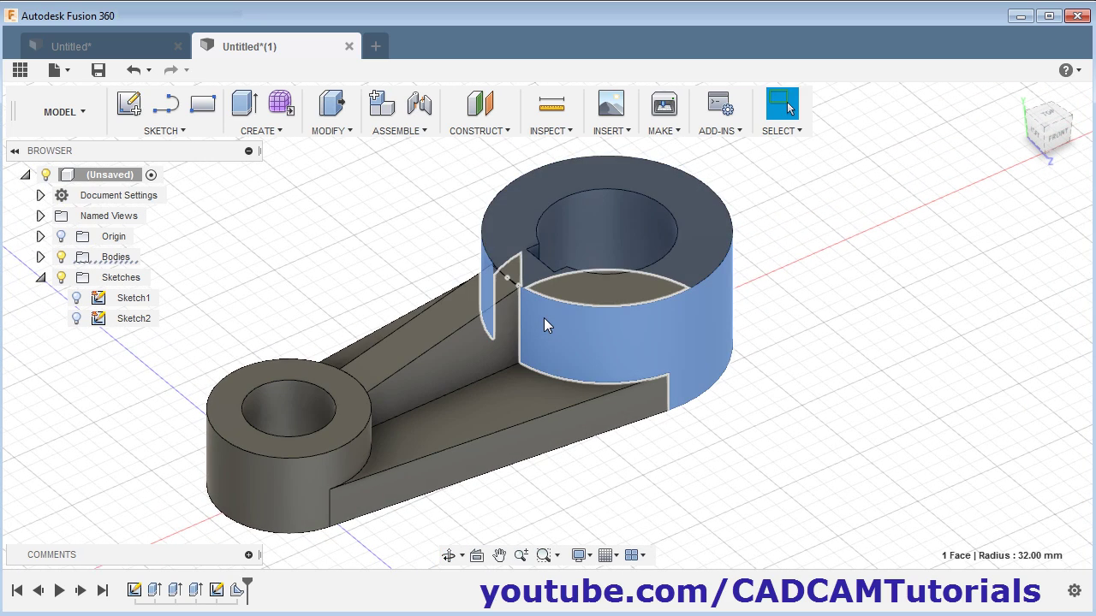
pyautogui.rightClick(543, 318)
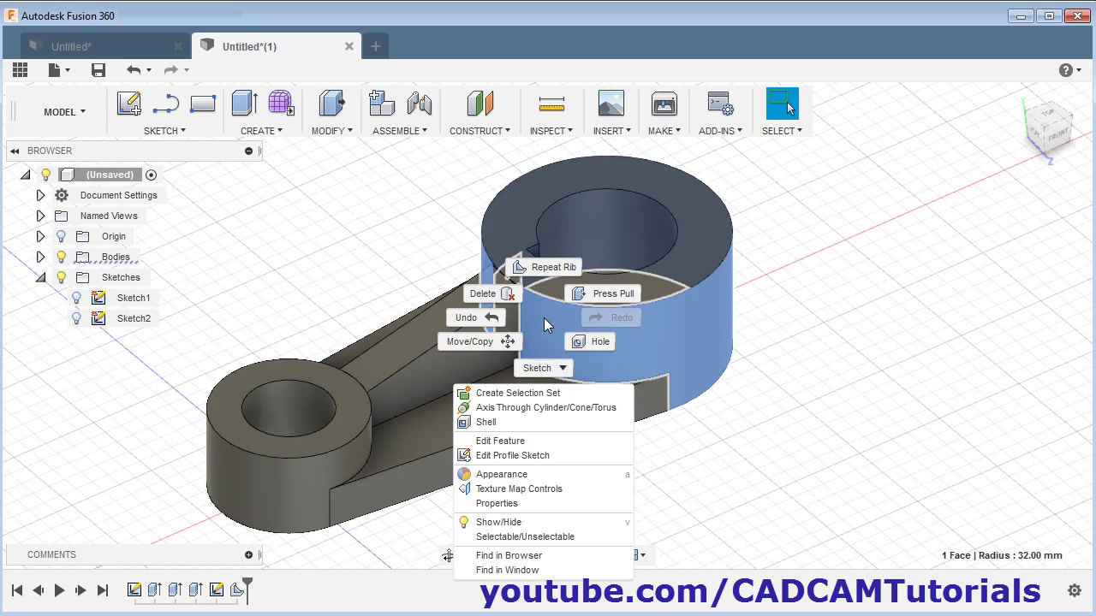
pyautogui.click(514, 475)
pyautogui.scroll(-5, 864, 475)
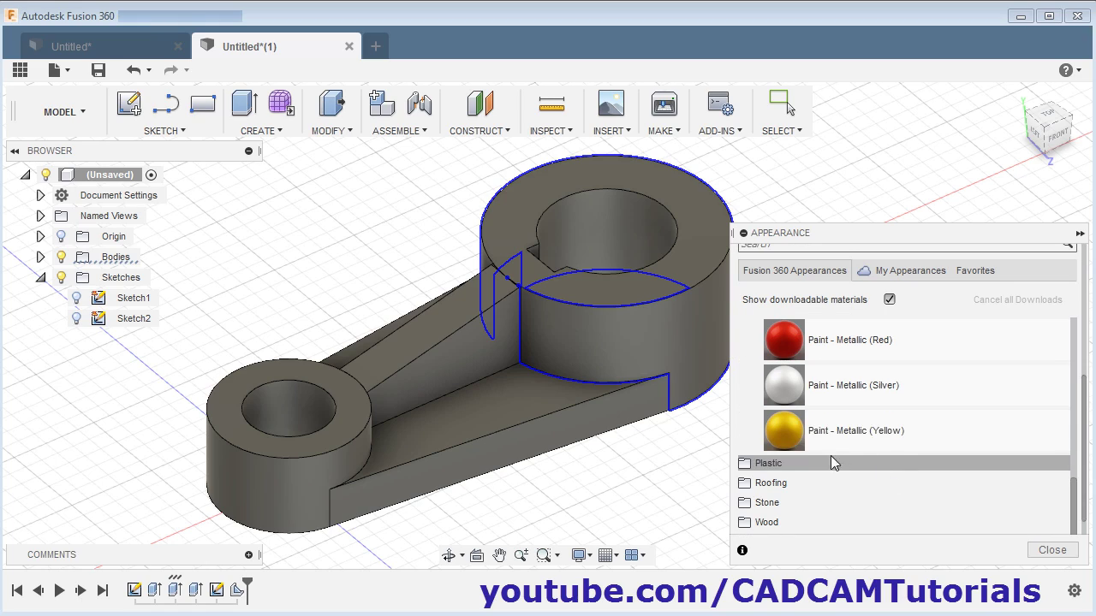
pyautogui.moveTo(789, 439)
pyautogui.mouseDown()
pyautogui.moveTo(783, 452)
pyautogui.moveTo(644, 429)
pyautogui.moveTo(452, 371)
pyautogui.mouseUp()
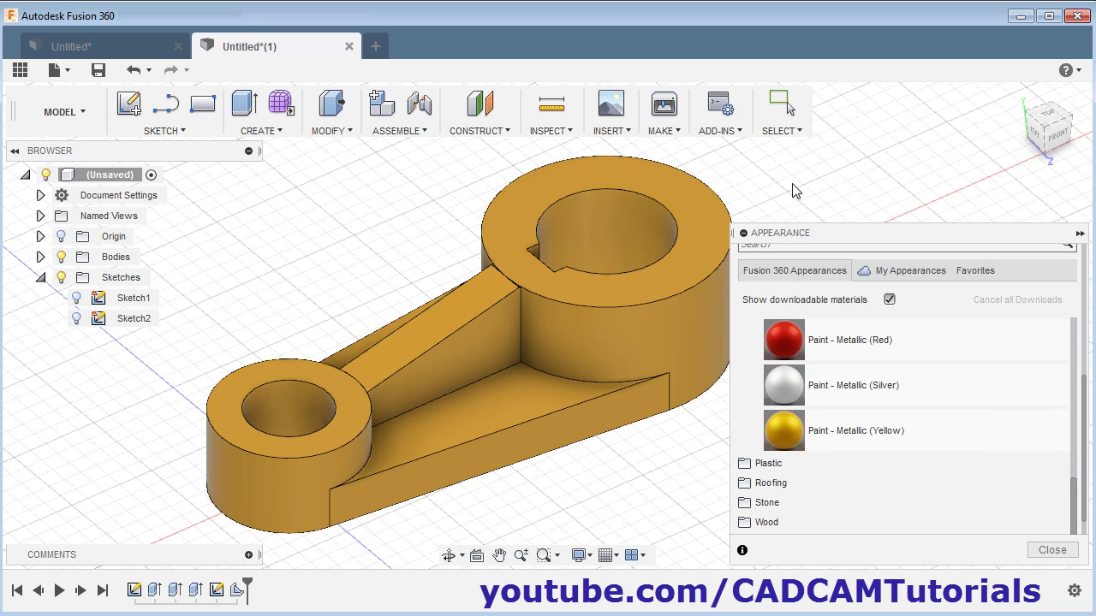
pyautogui.press('Escape')
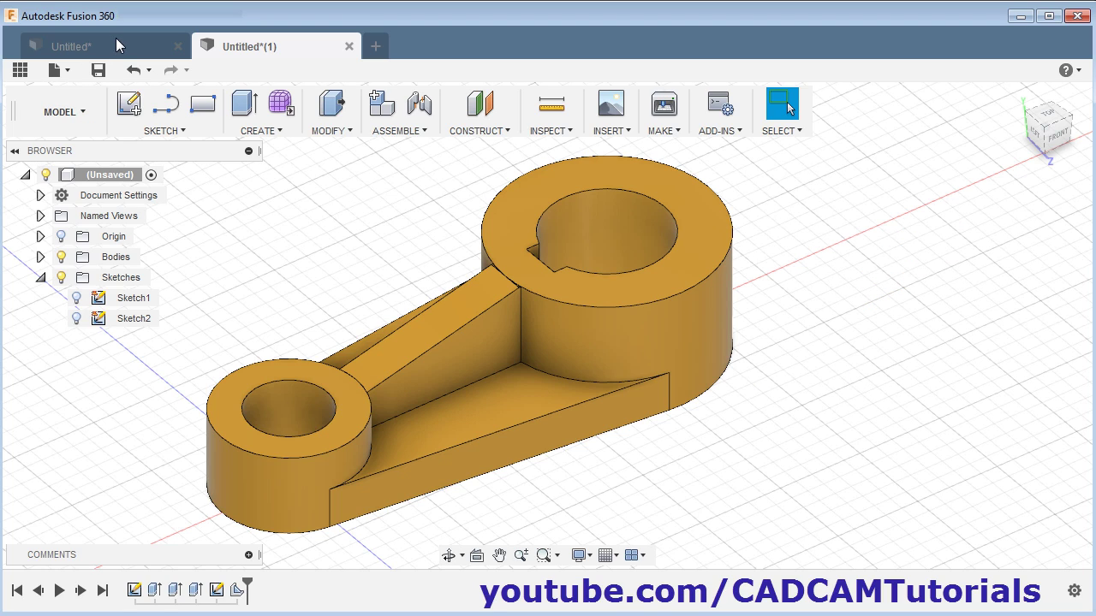